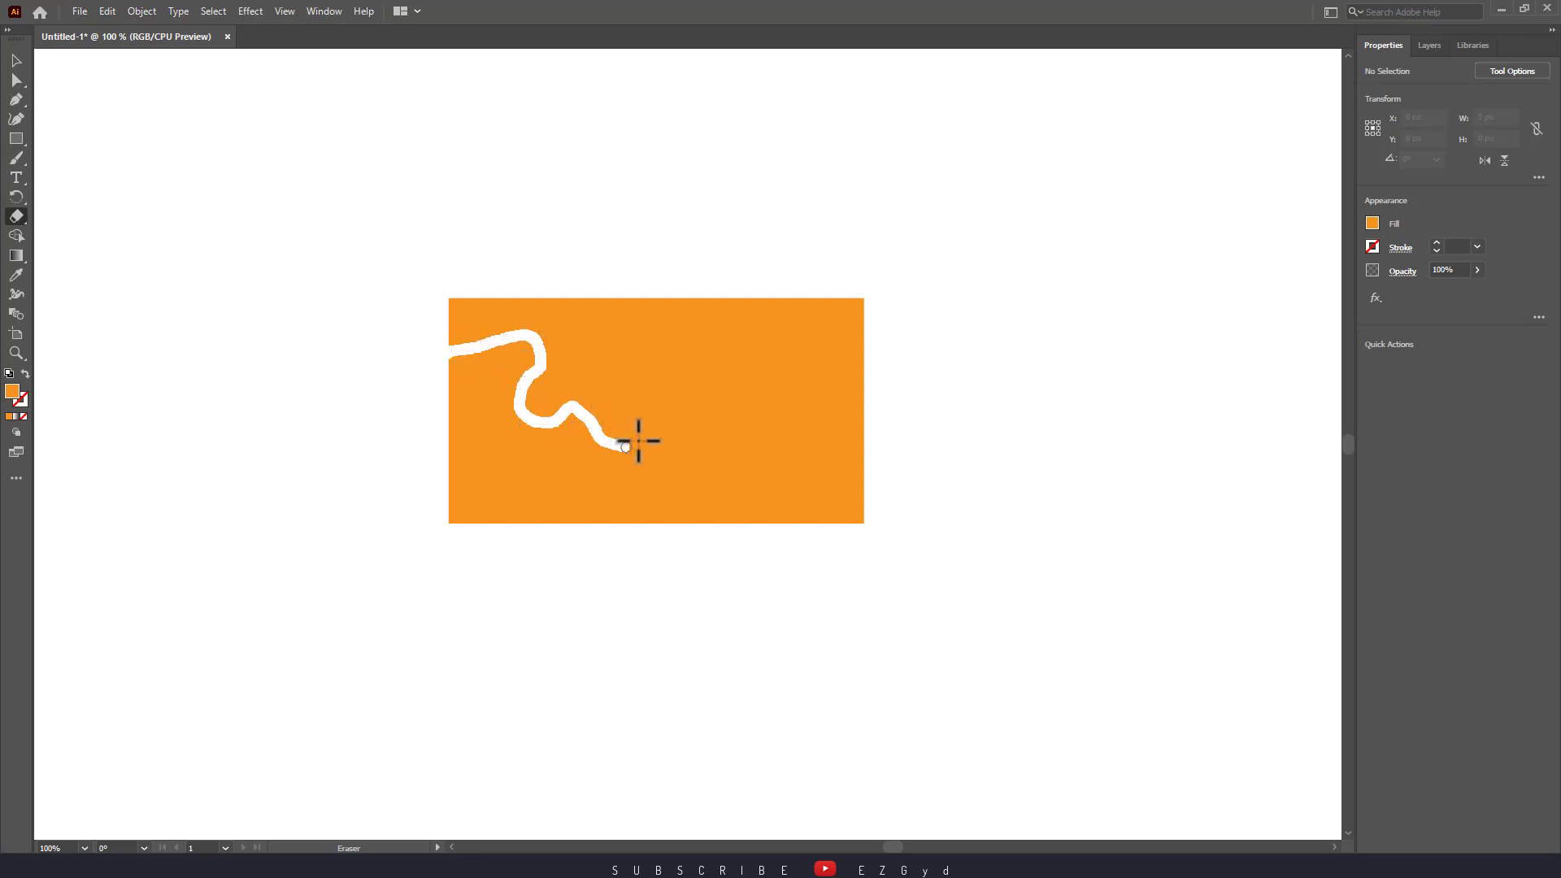
- Erase a continuous wavy line across the orange rectangle so that it splits into an upper and a lower piece
left_click_drag(699, 414, 744, 384)
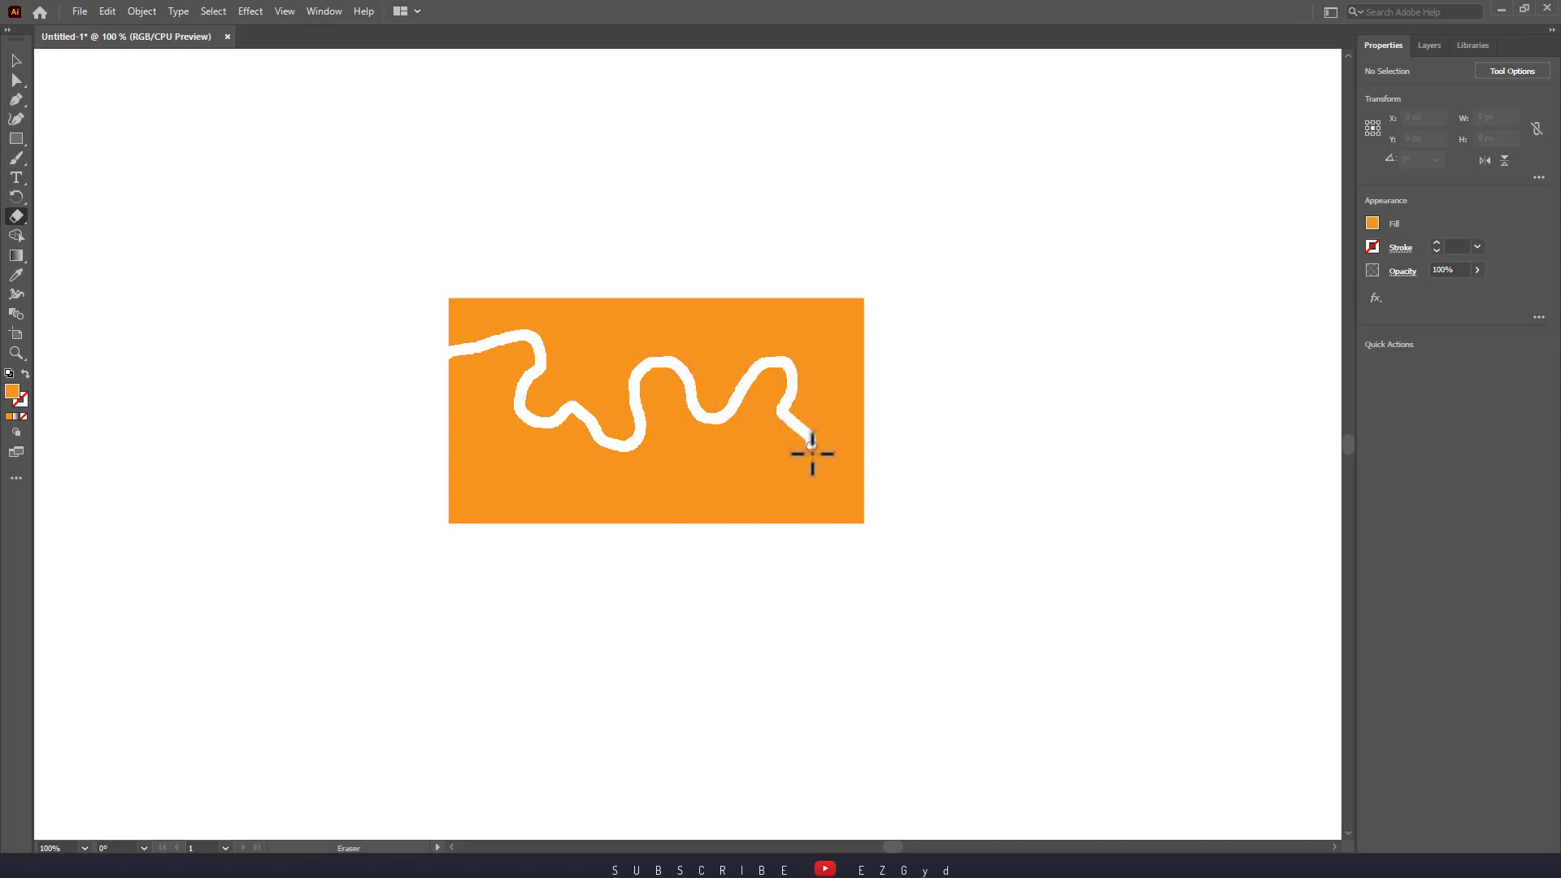
mouse_move(815, 496)
left_mouse_down()
mouse_move(872, 500)
mouse_move(896, 475)
left_mouse_up()
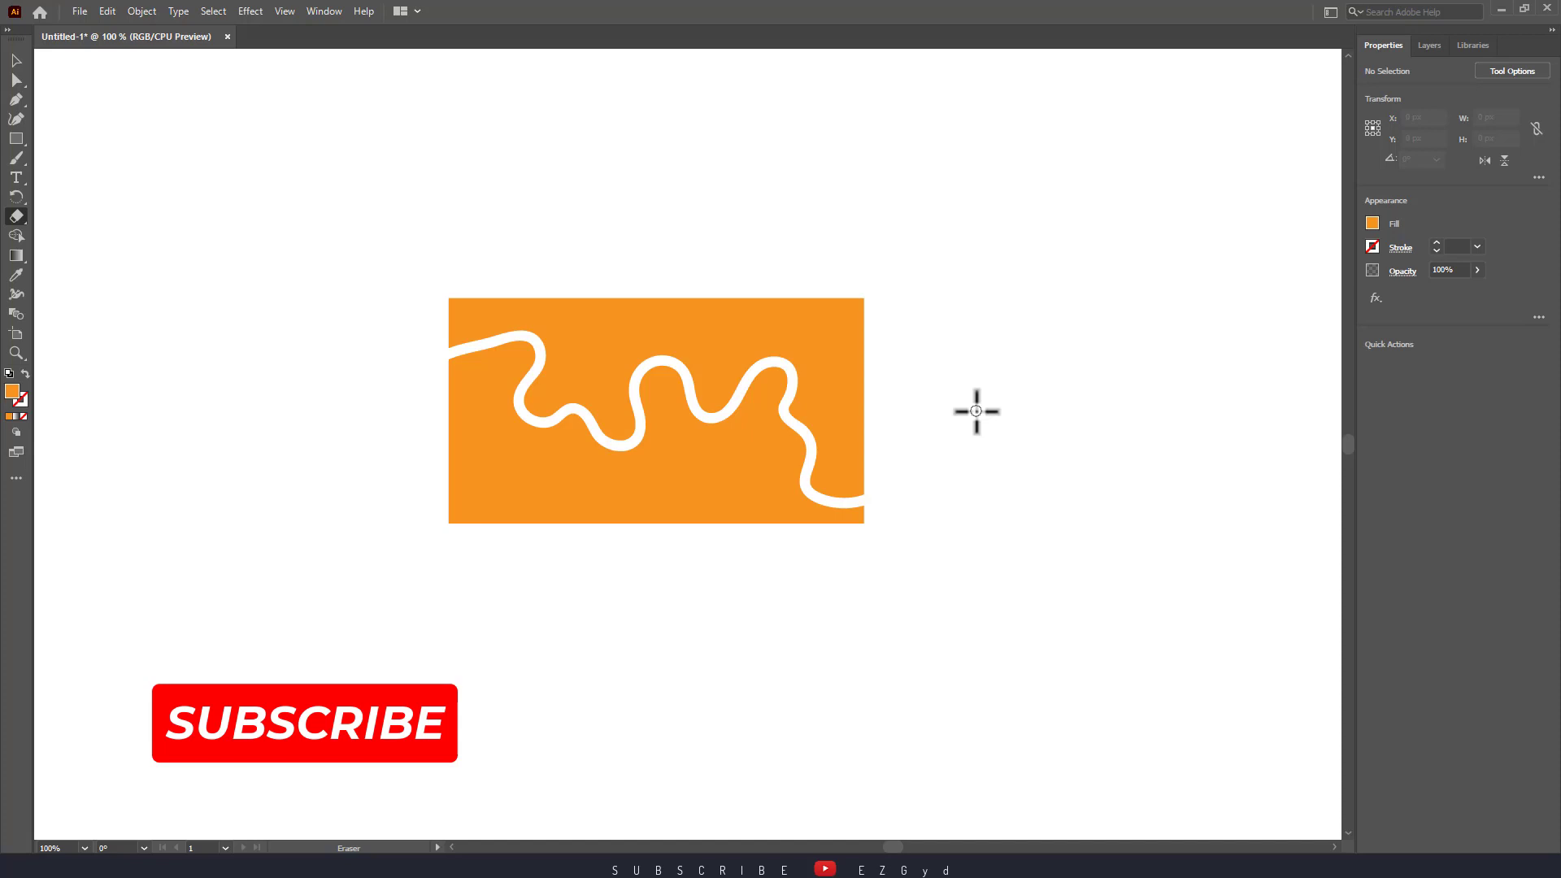
- Delete the upper piece of the split orange rectangle and shift the lower piece slightly down and to the right
left_click(14, 60)
left_click(561, 474)
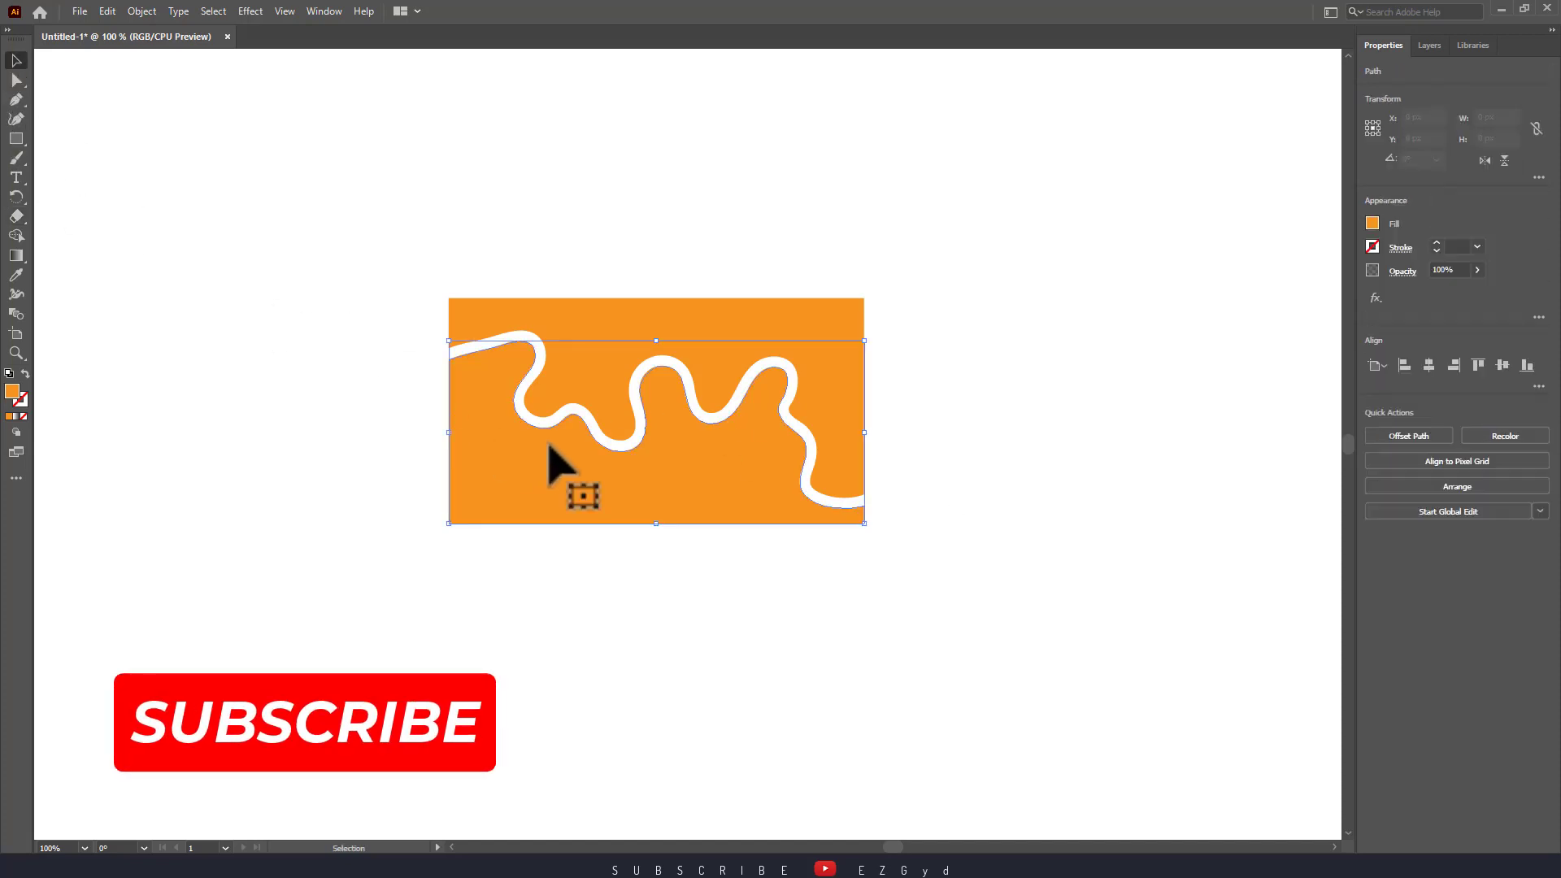
left_click(669, 301)
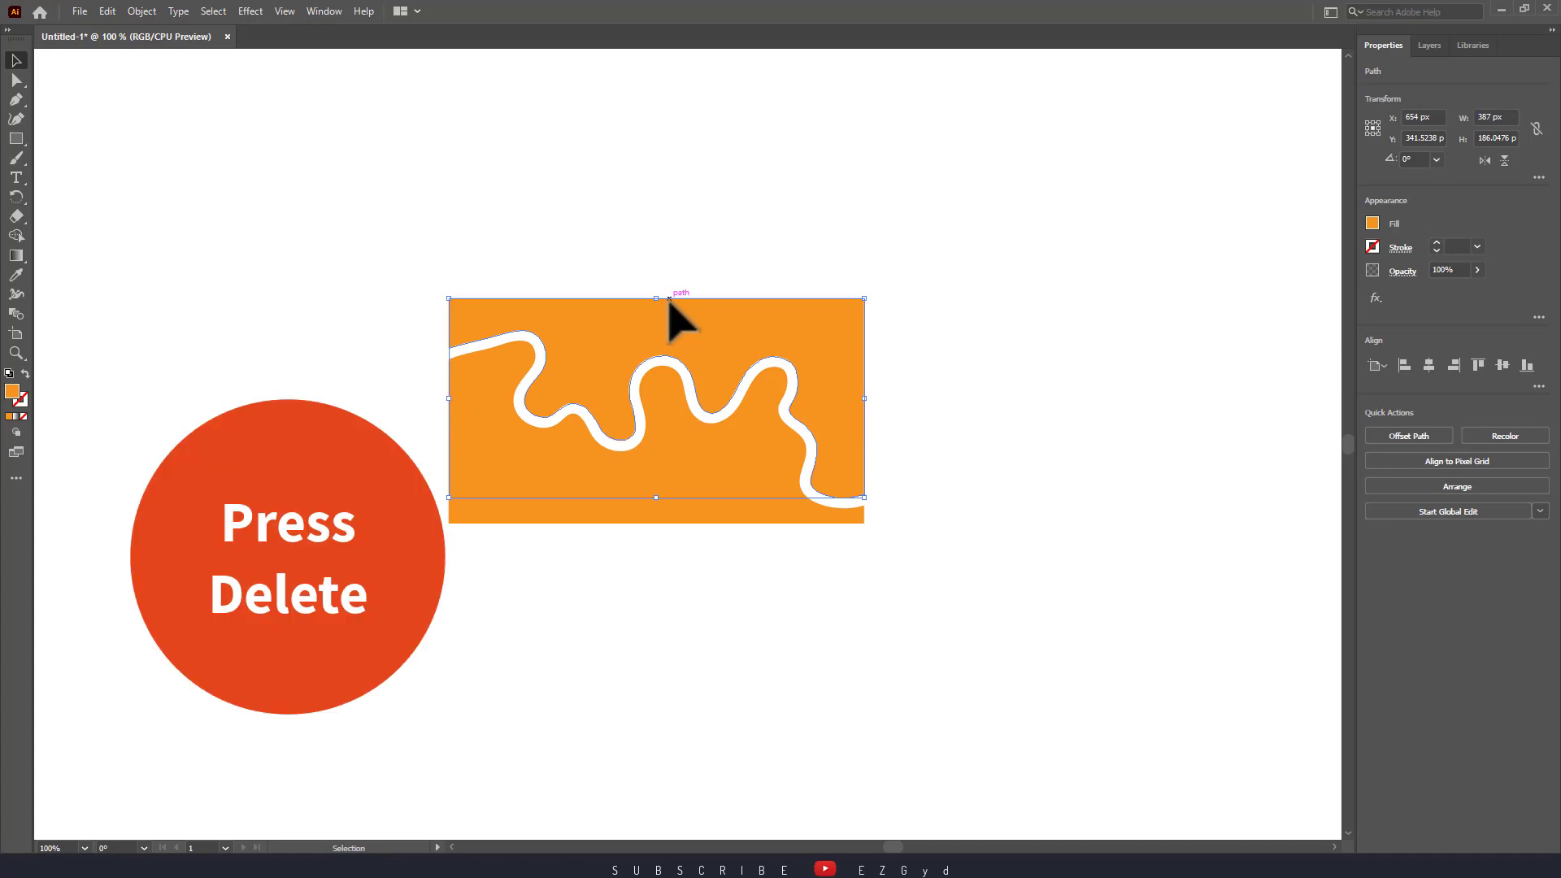
key("Delete")
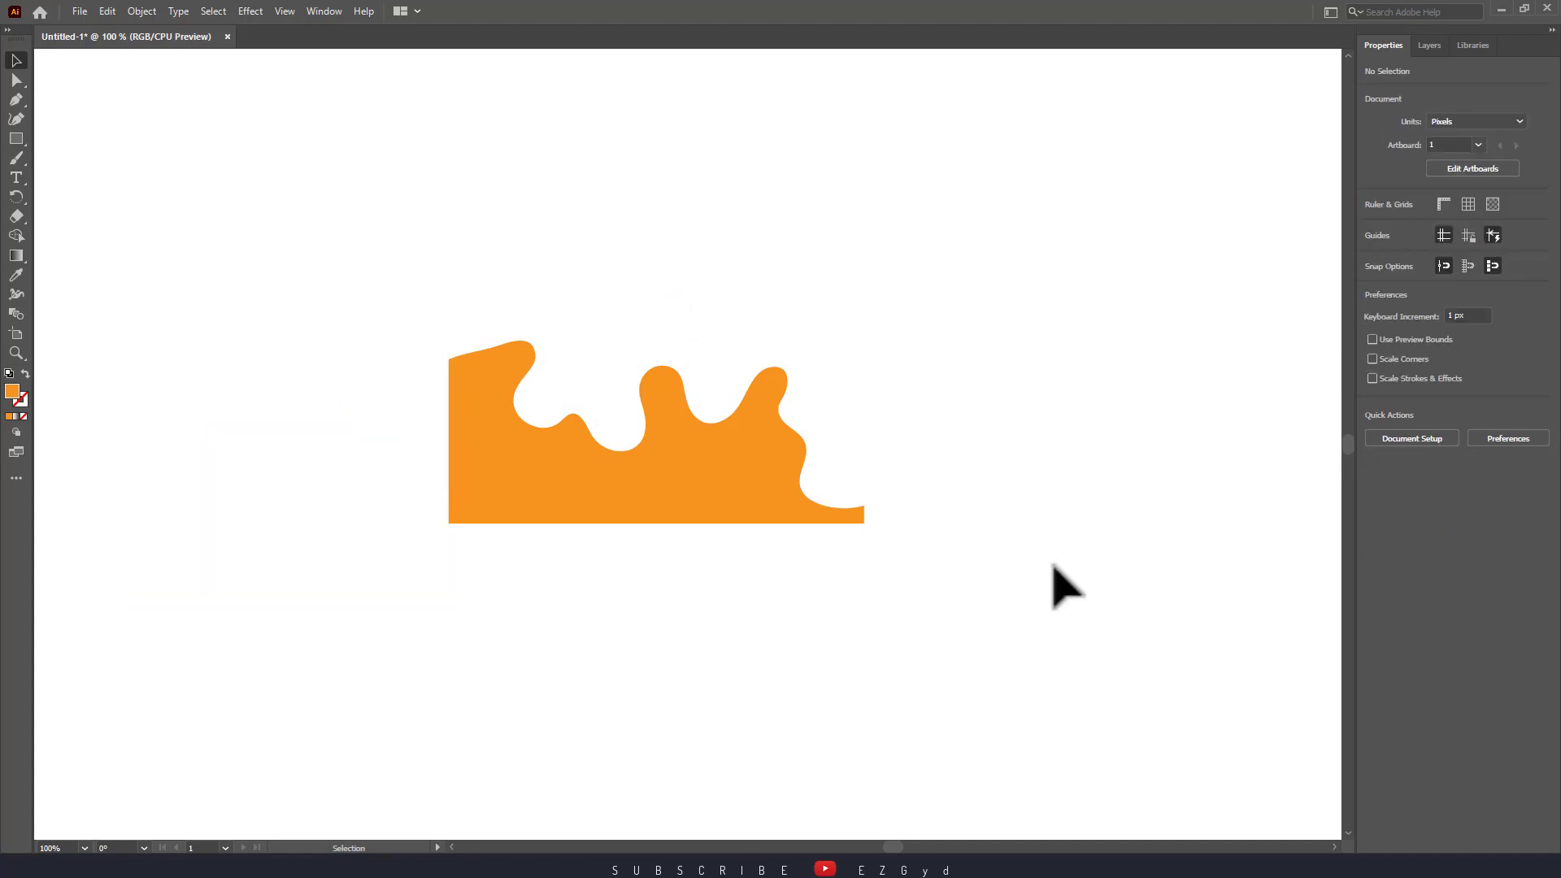
left_click_drag(708, 487, 729, 500)
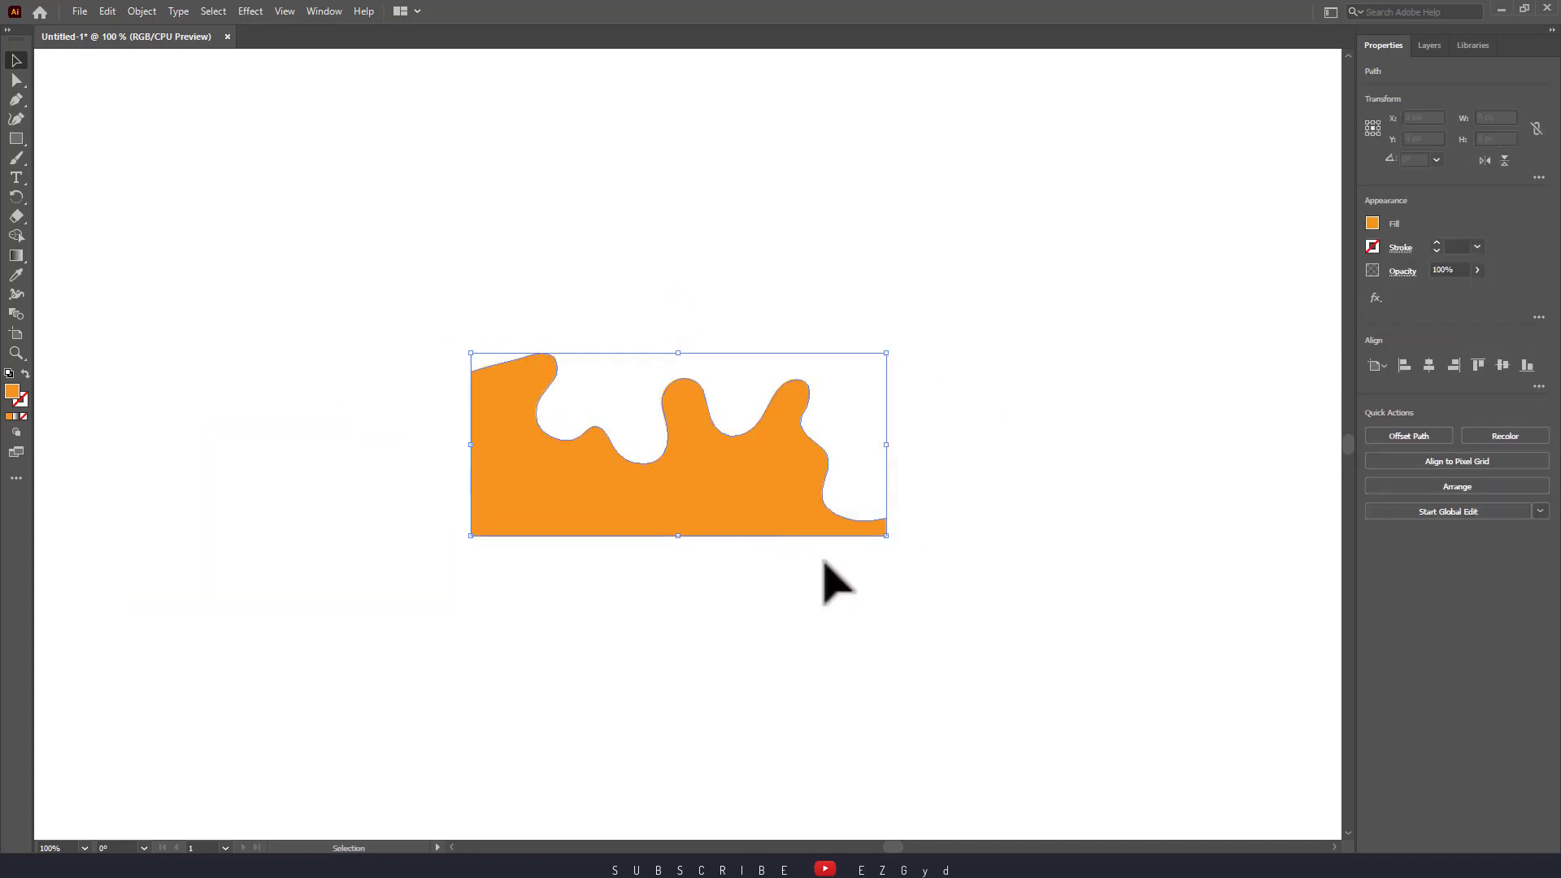
left_click(998, 620)
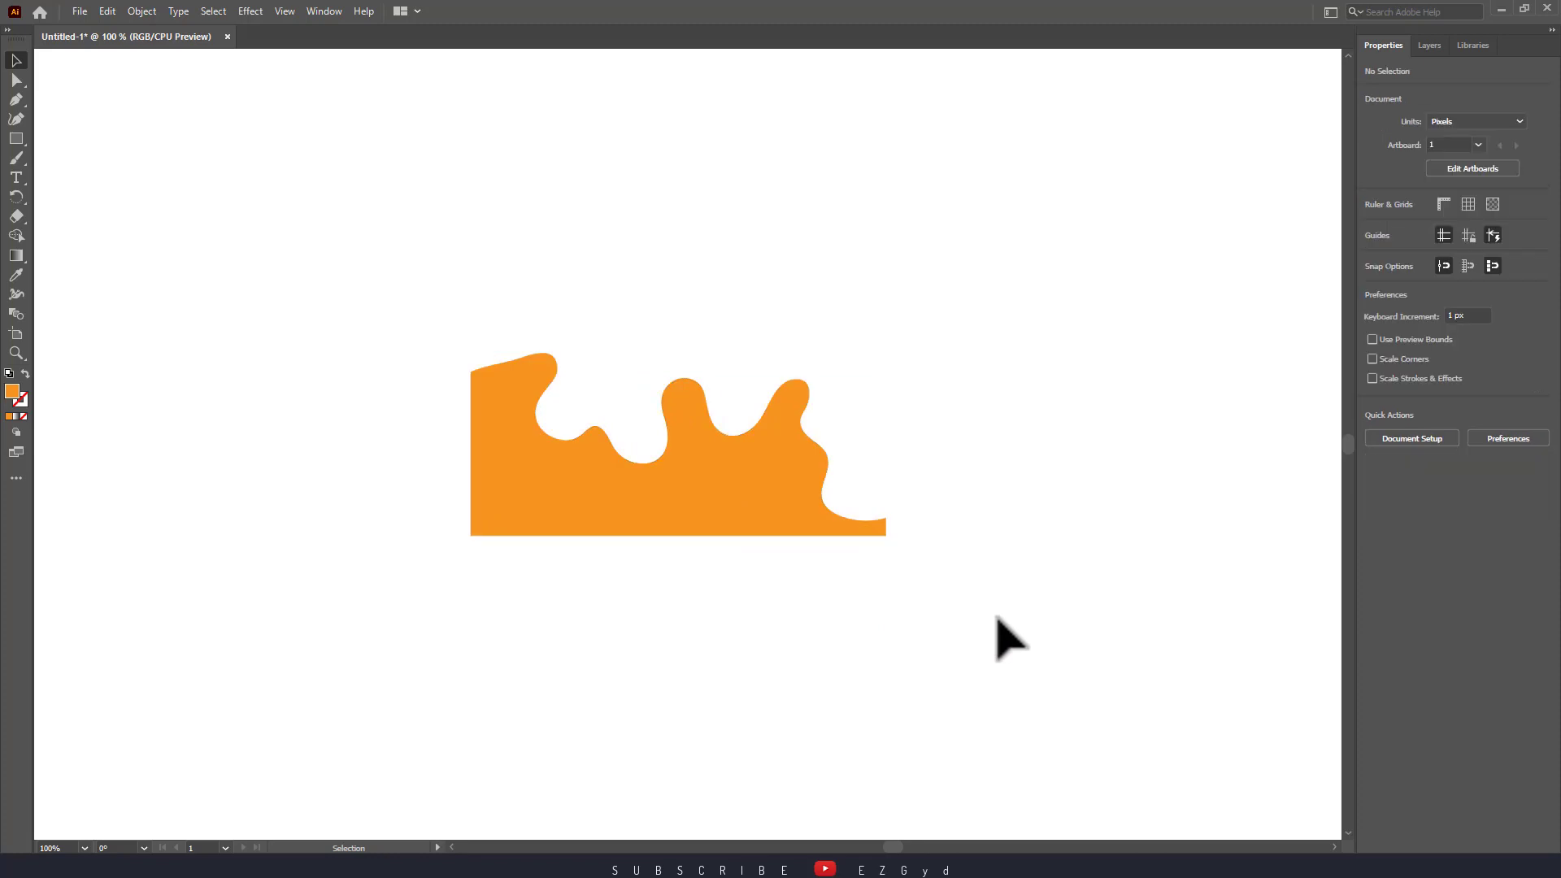
- Undo the move of the lower orange piece and the deletion of the upper one
key("ctrl+z")
key("ctrl+z")
key("ctrl+z")
key("ctrl+z")
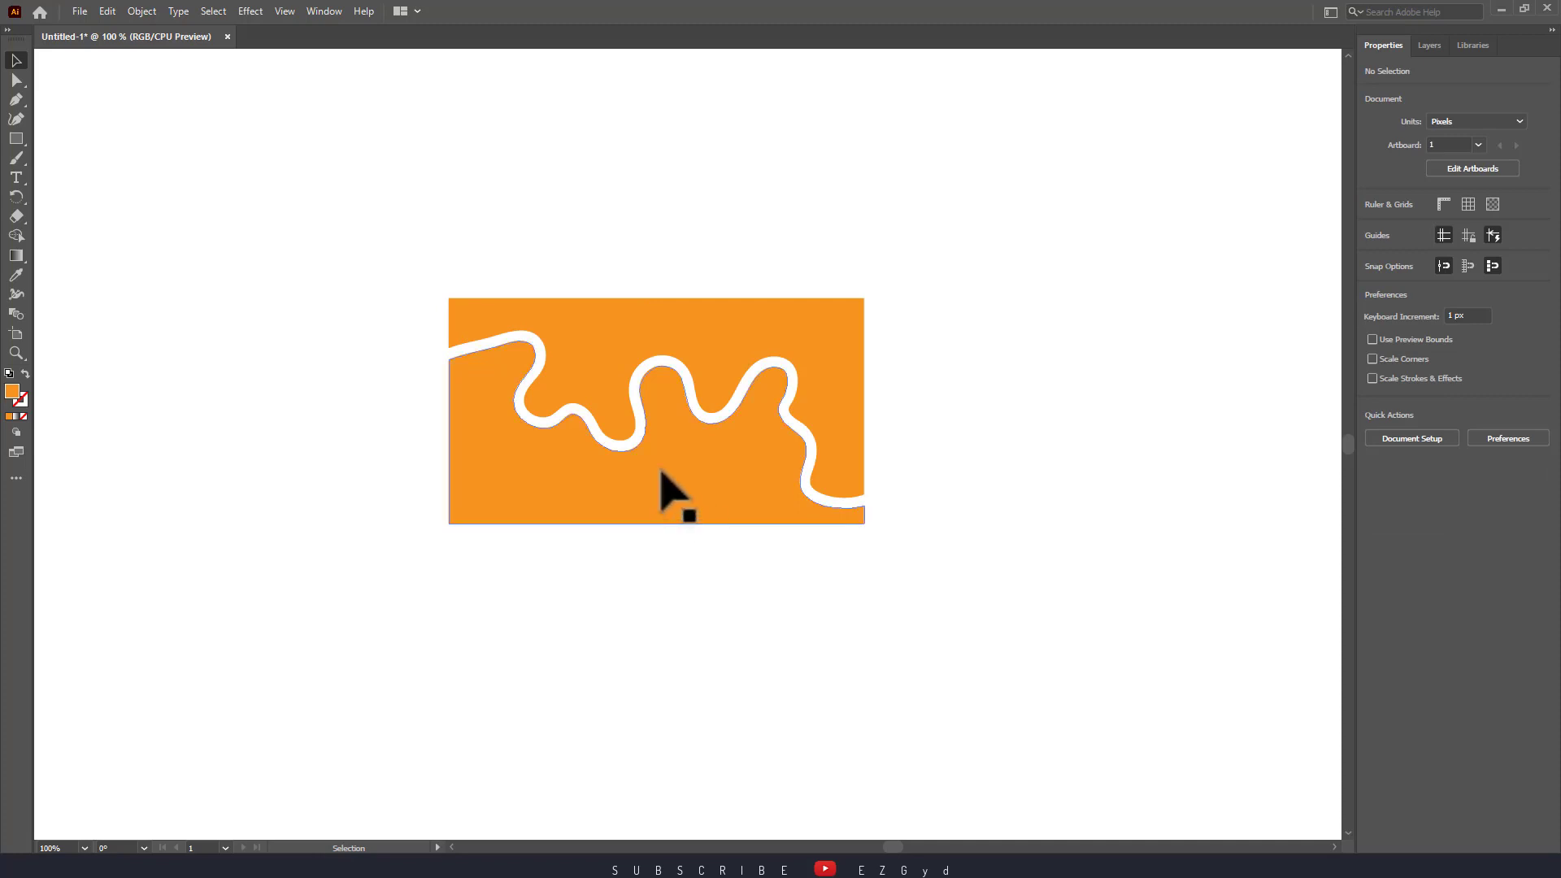
- Separate the split orange rectangle by moving its lower piece down and its upper piece up
left_click_drag(662, 488, 670, 565)
left_click_drag(711, 339, 707, 278)
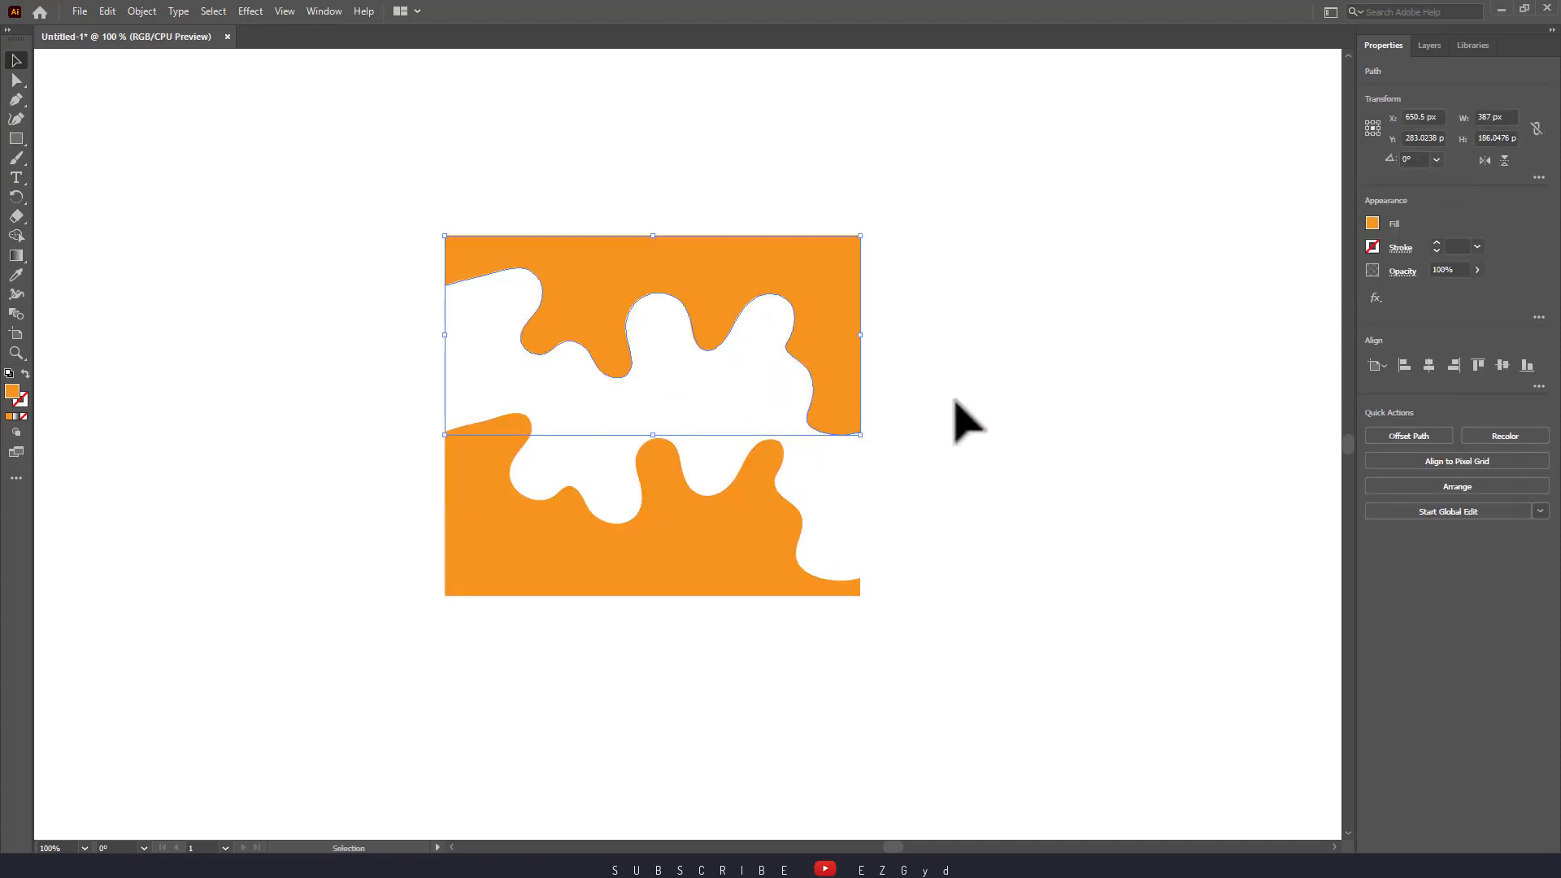
left_click(953, 399)
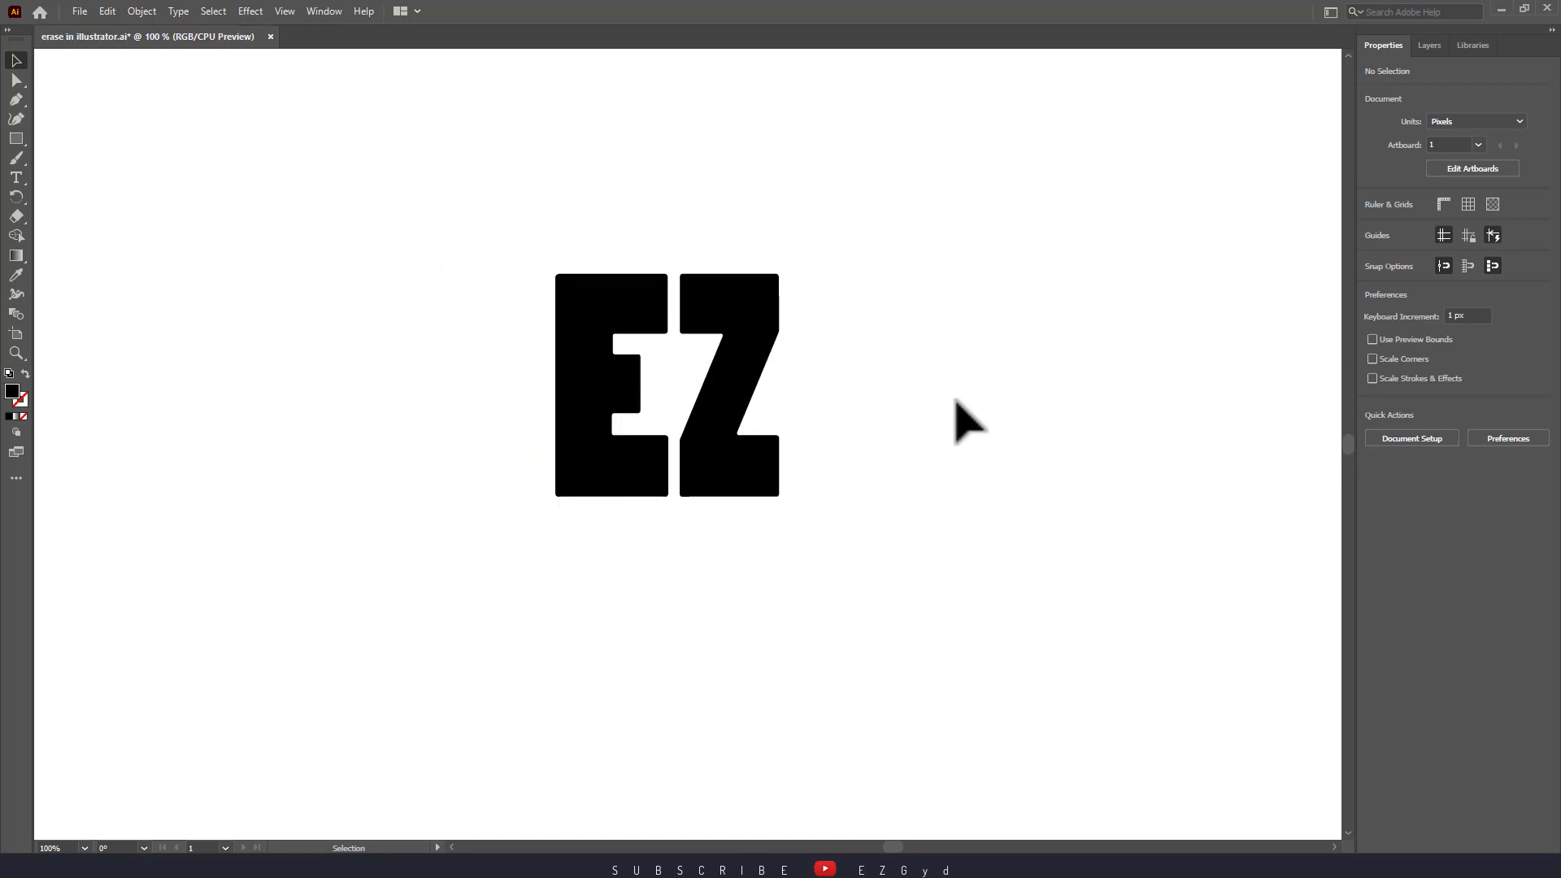
- Convert the black EZ text to outlines
left_click(744, 396)
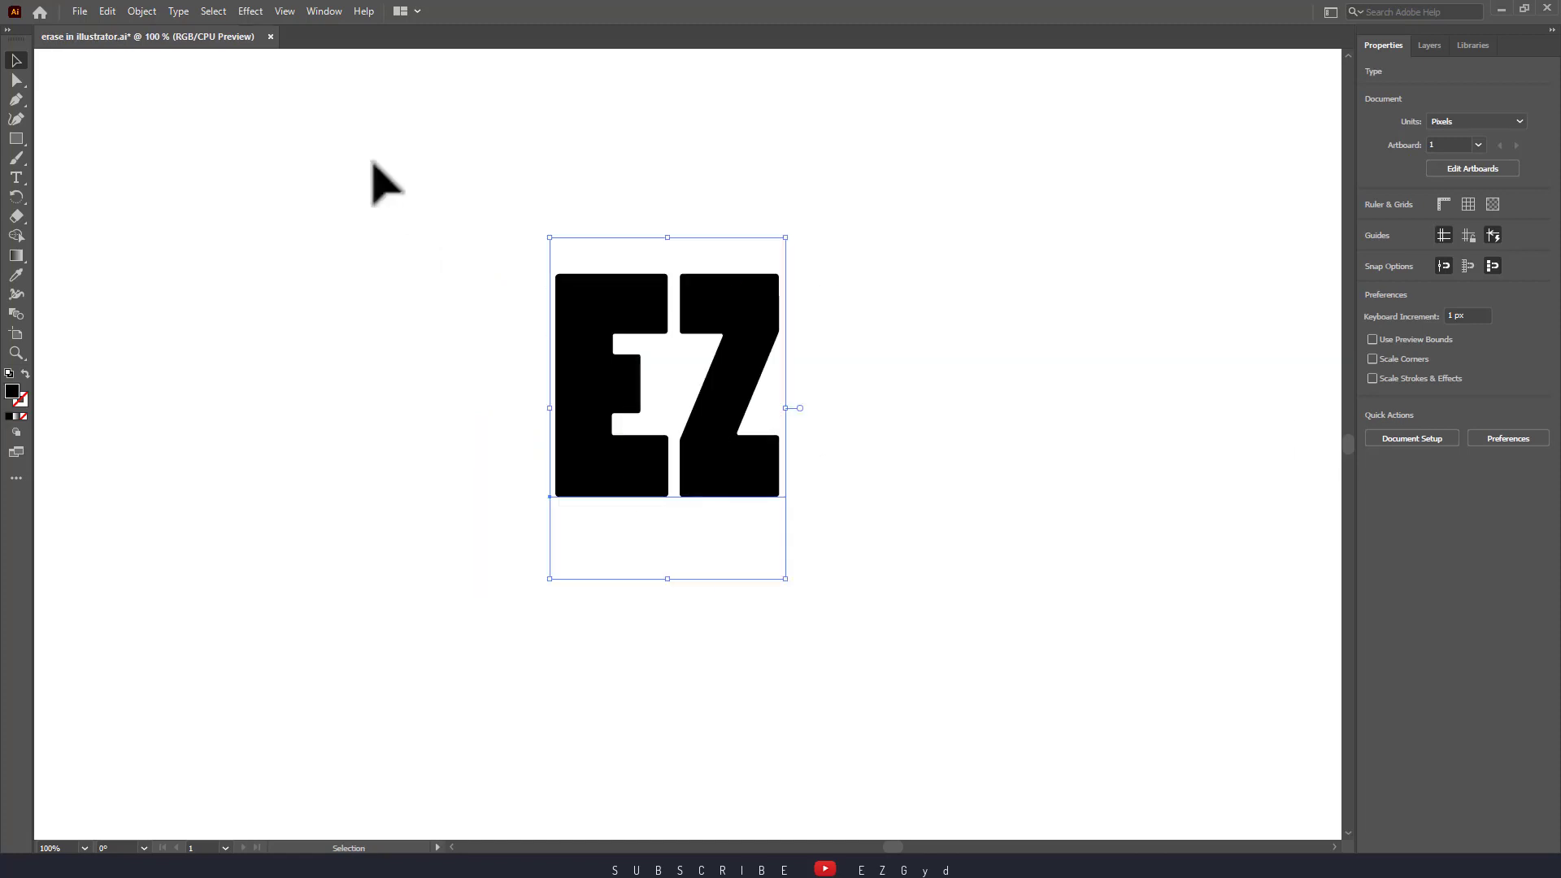
right_click(685, 356)
right_click(792, 311)
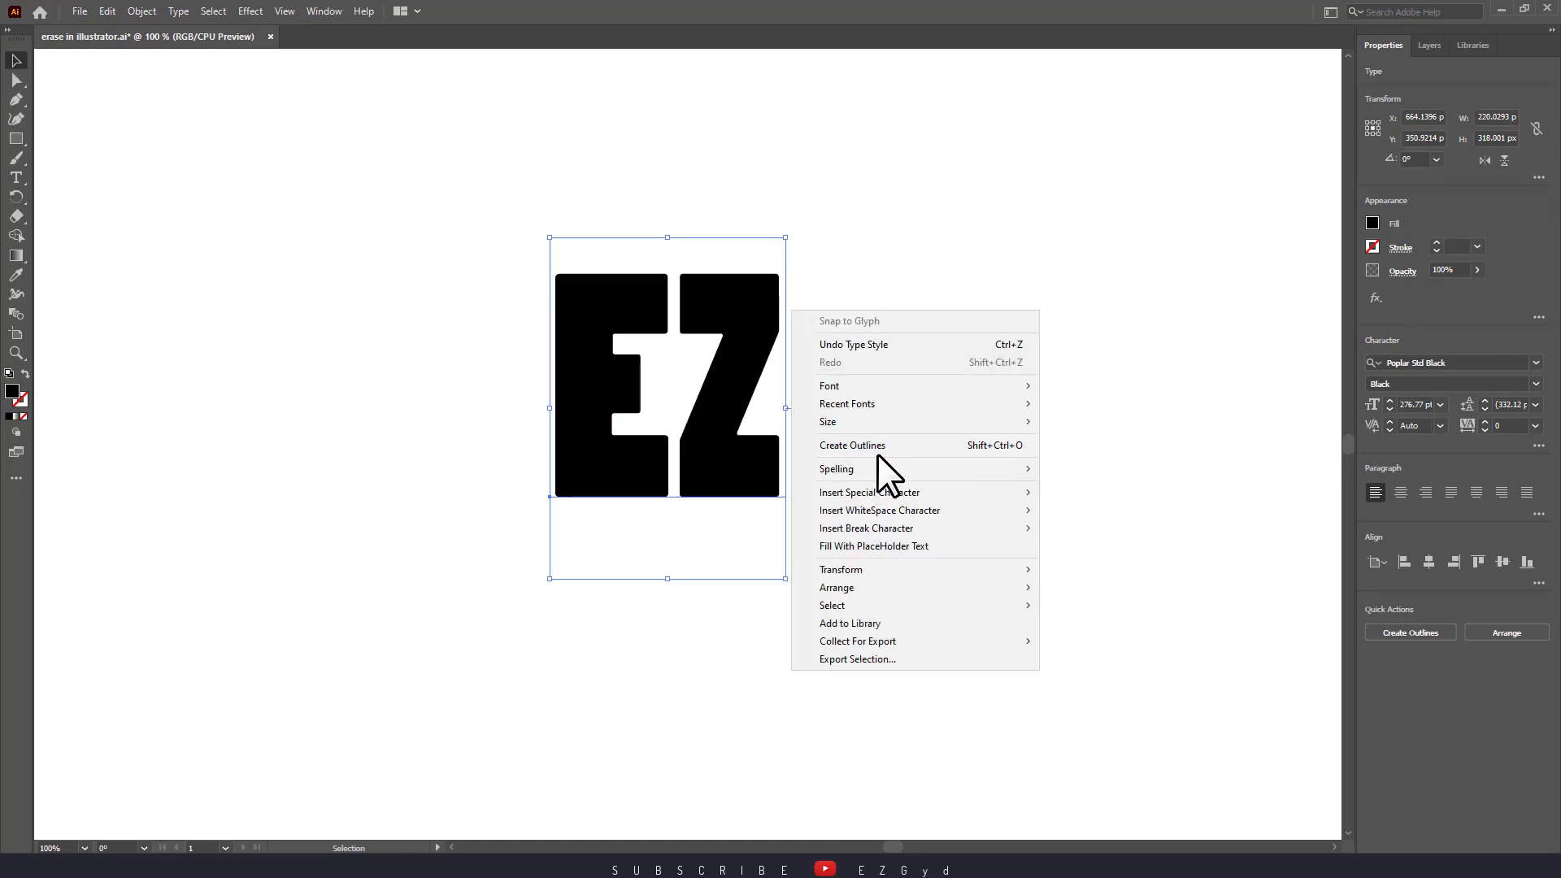
left_click(900, 445)
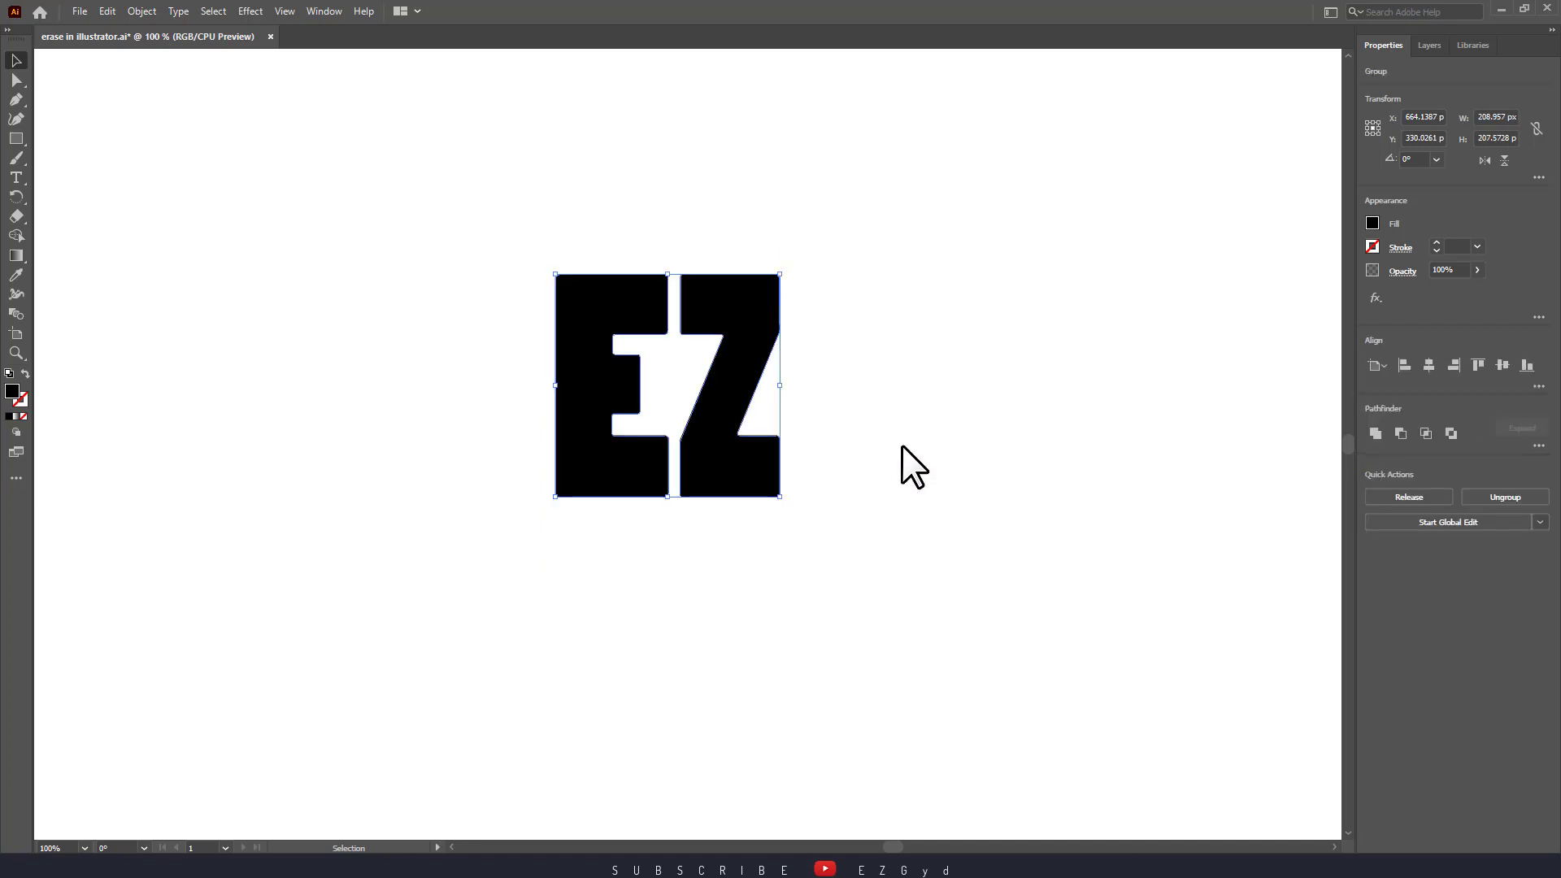
- Erase wavy lines across the upper and lower parts of the outlined EZ letters with the Eraser tool
left_click(16, 216)
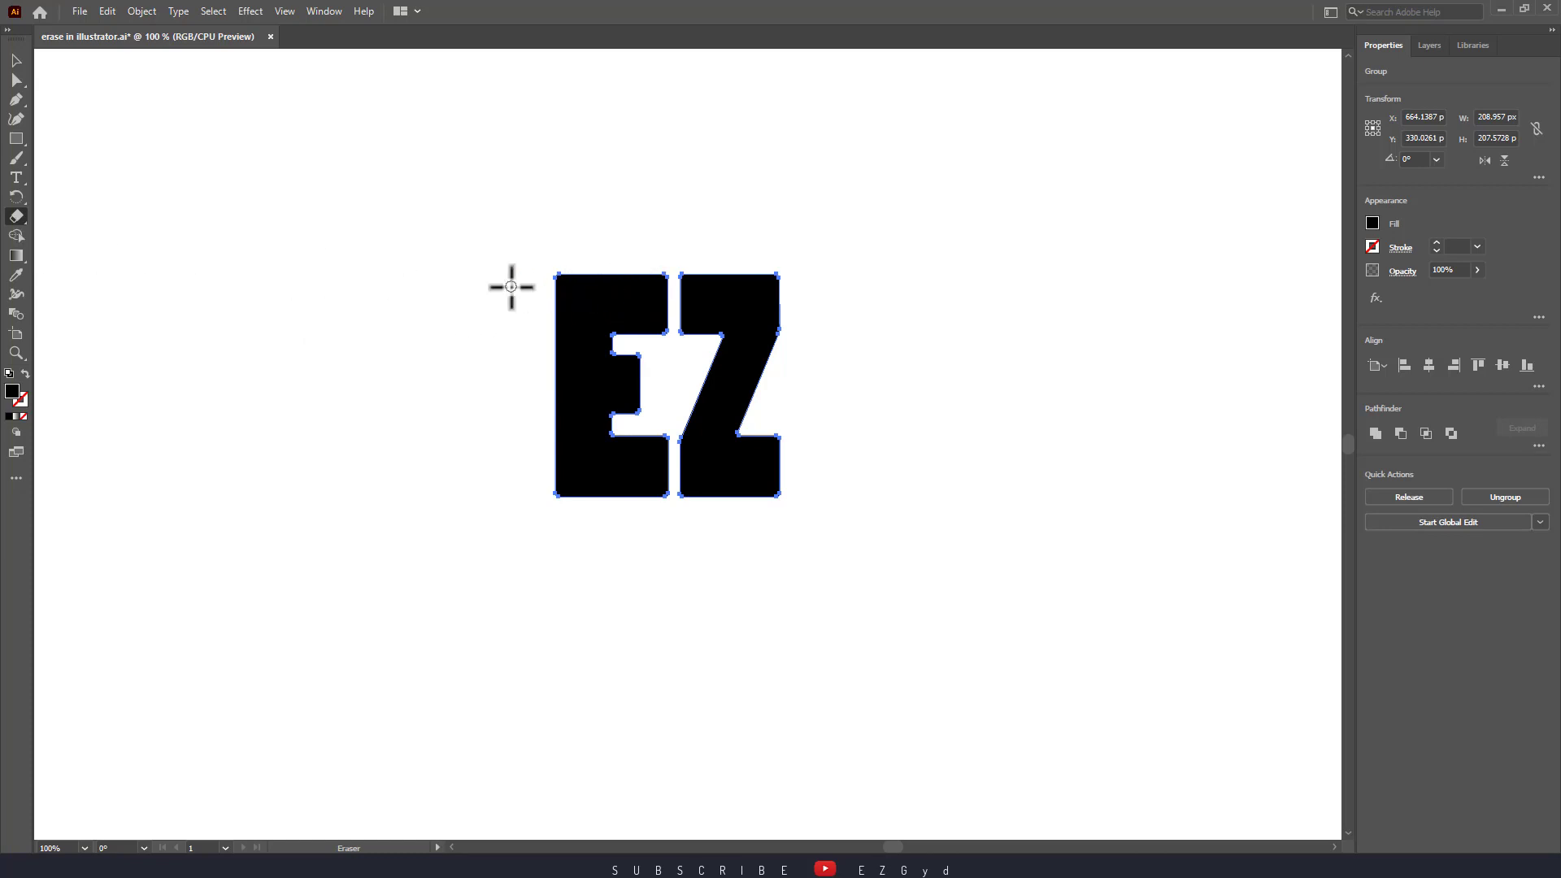
mouse_move(537, 300)
left_mouse_down()
mouse_move(575, 272)
mouse_move(606, 298)
mouse_move(744, 284)
mouse_move(934, 345)
left_mouse_up()
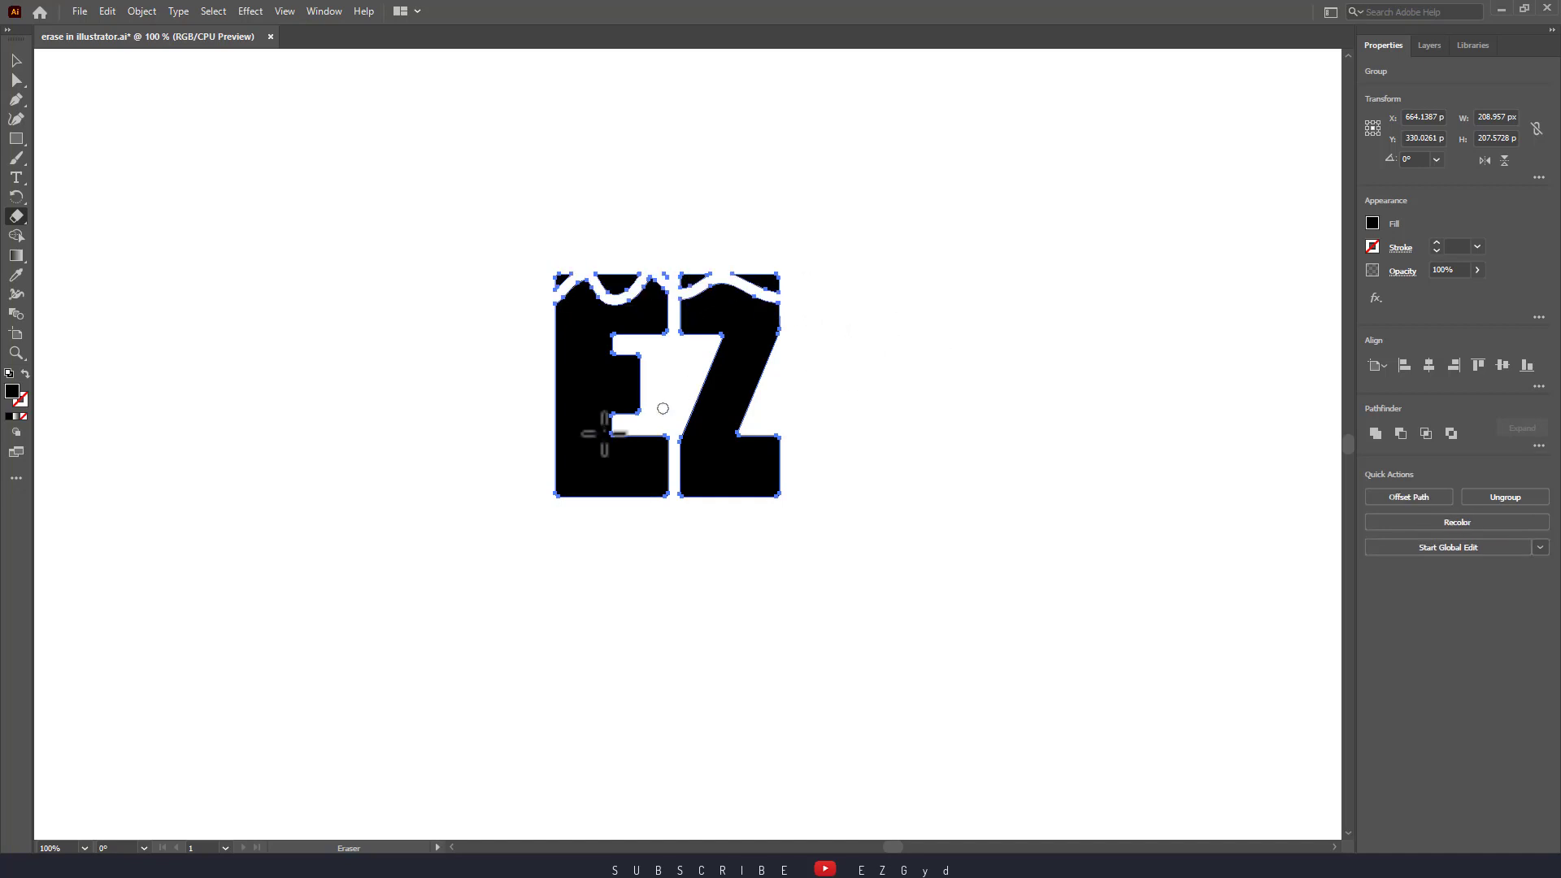
mouse_move(568, 480)
left_mouse_down()
mouse_move(796, 478)
mouse_move(878, 509)
left_mouse_up()
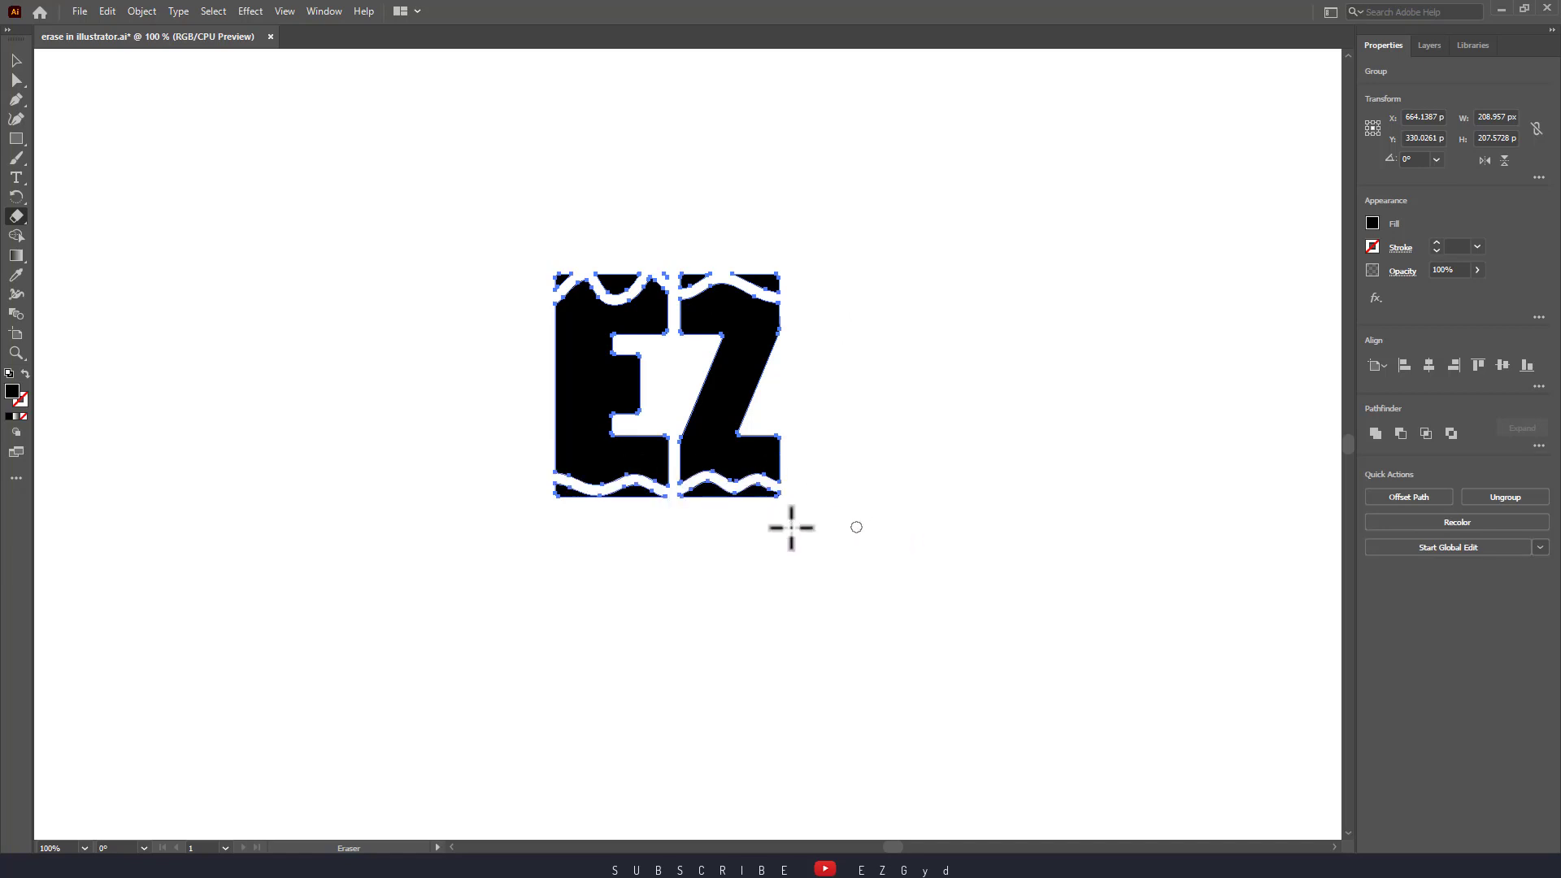
- Erase a wavy line down the outer edge of the E and a jagged one along the right side of the Z
mouse_move(542, 320)
left_mouse_down()
mouse_move(580, 444)
mouse_move(550, 475)
mouse_move(498, 439)
left_mouse_up()
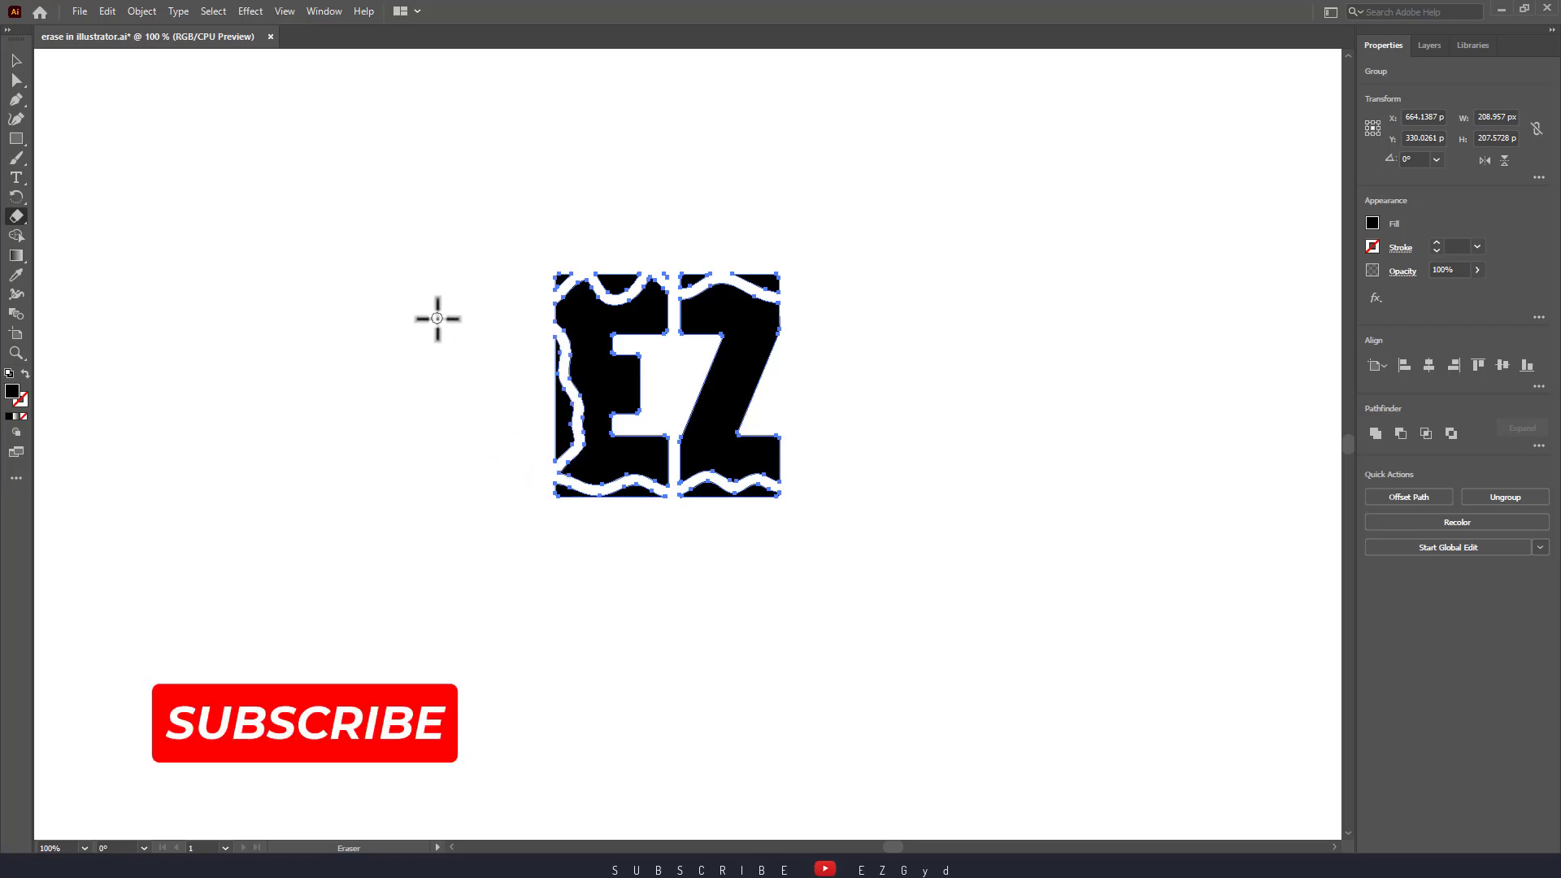
key("ctrl+z")
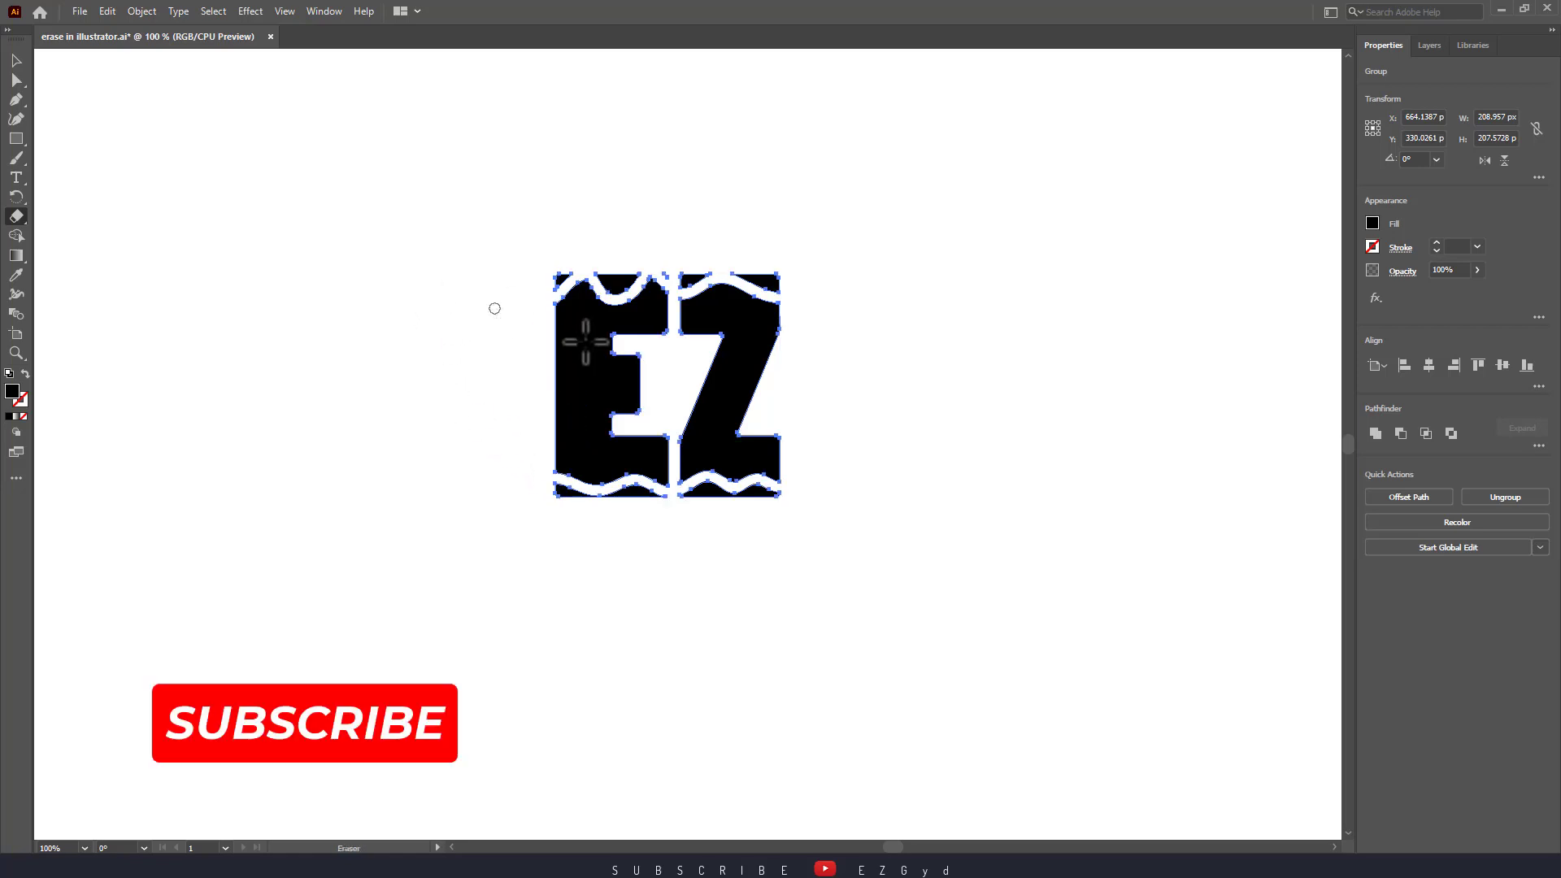
mouse_move(543, 275)
left_mouse_down()
mouse_move(554, 265)
mouse_move(556, 362)
left_mouse_up()
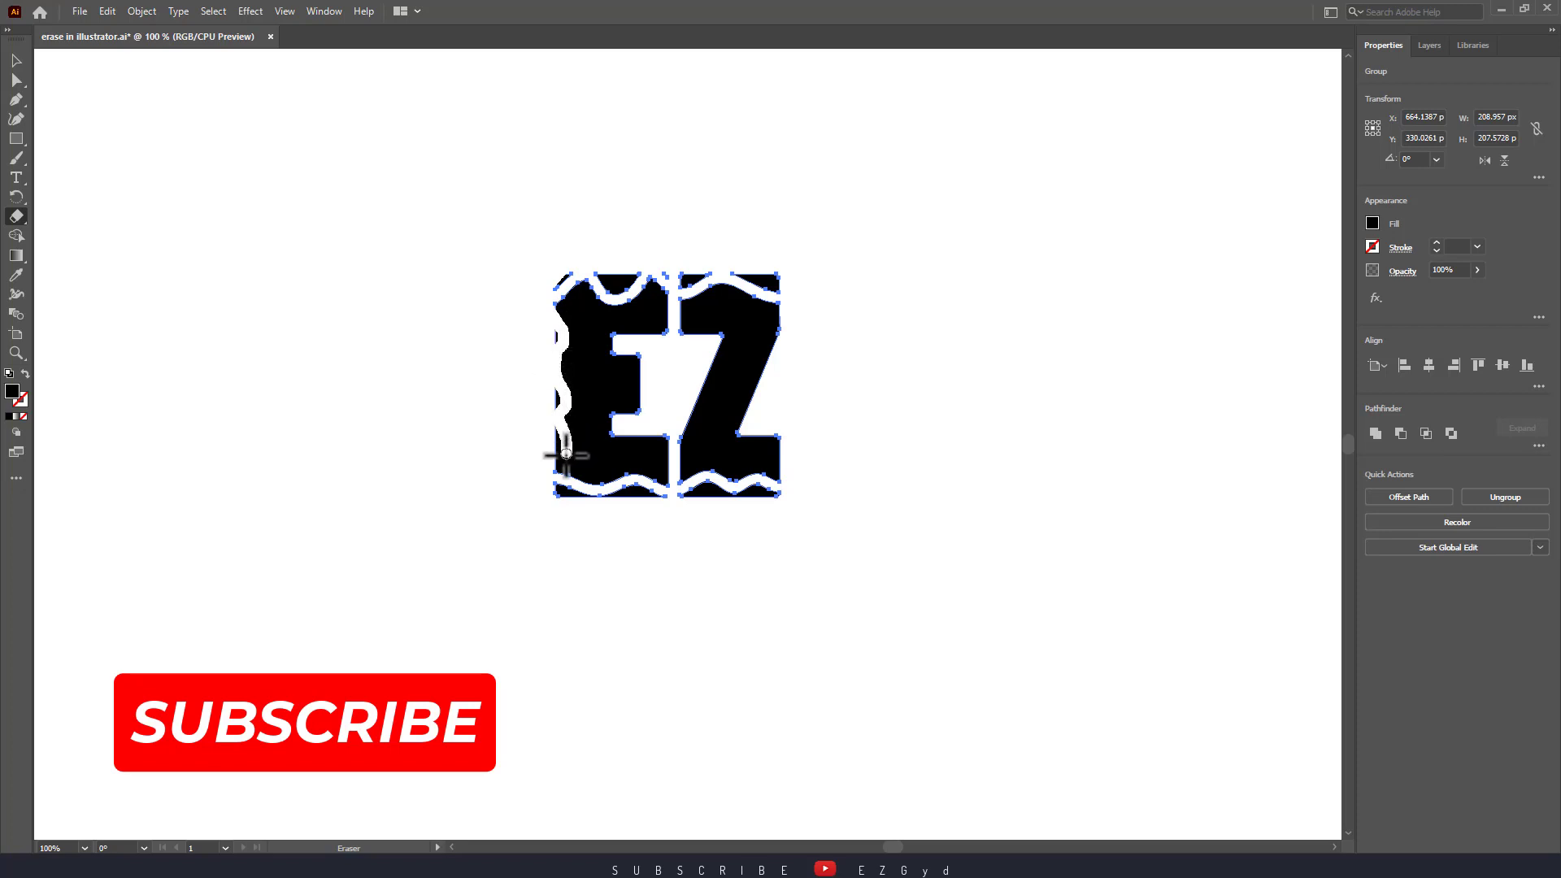
left_click_drag(567, 456, 513, 499)
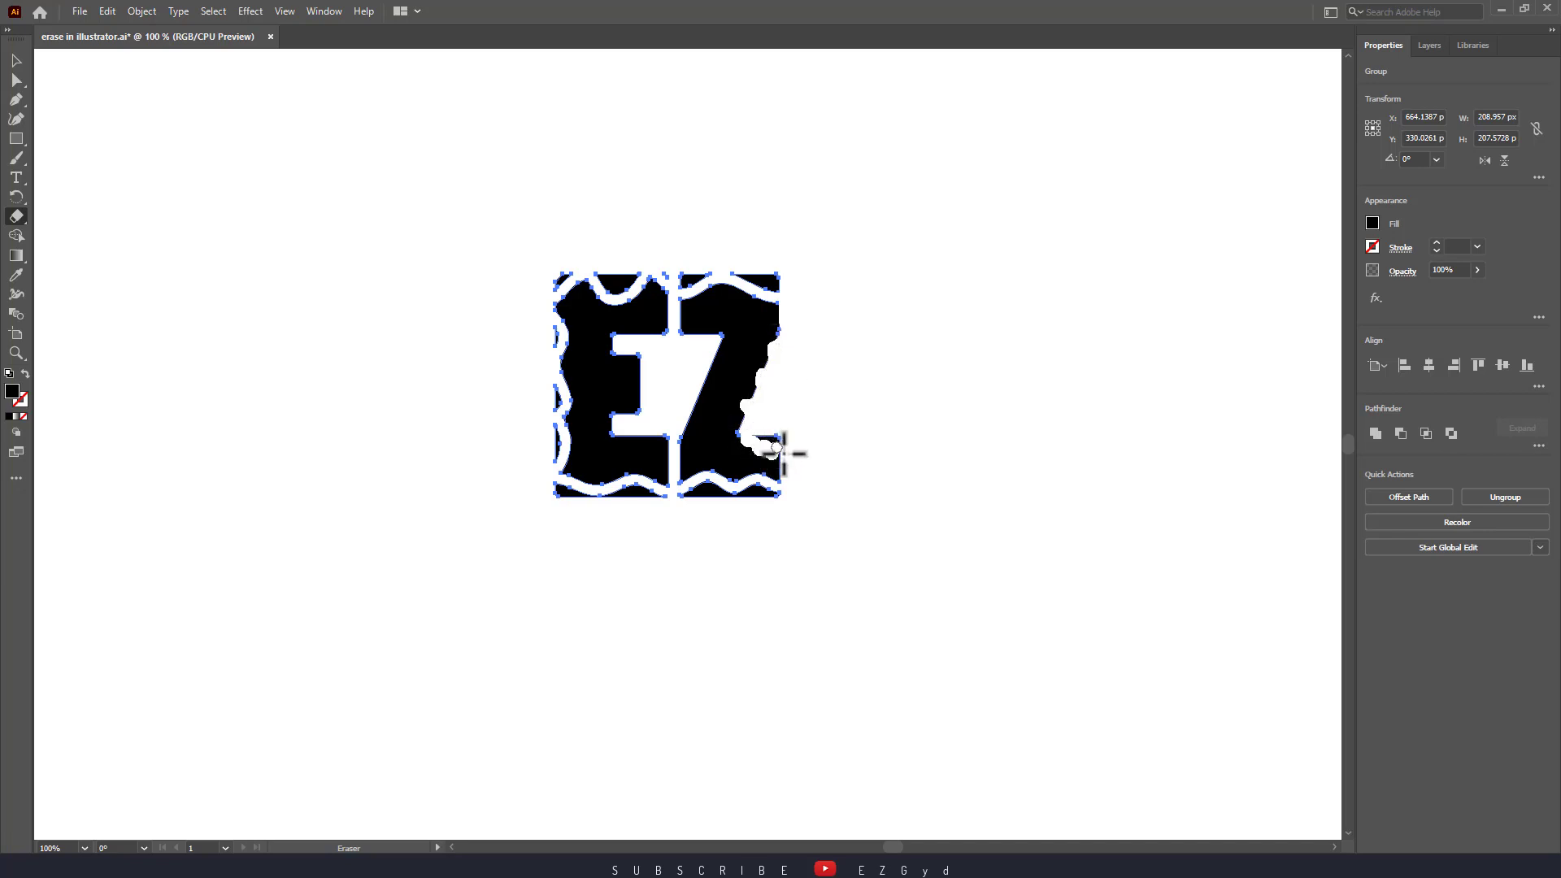
left_click_drag(784, 453, 851, 428)
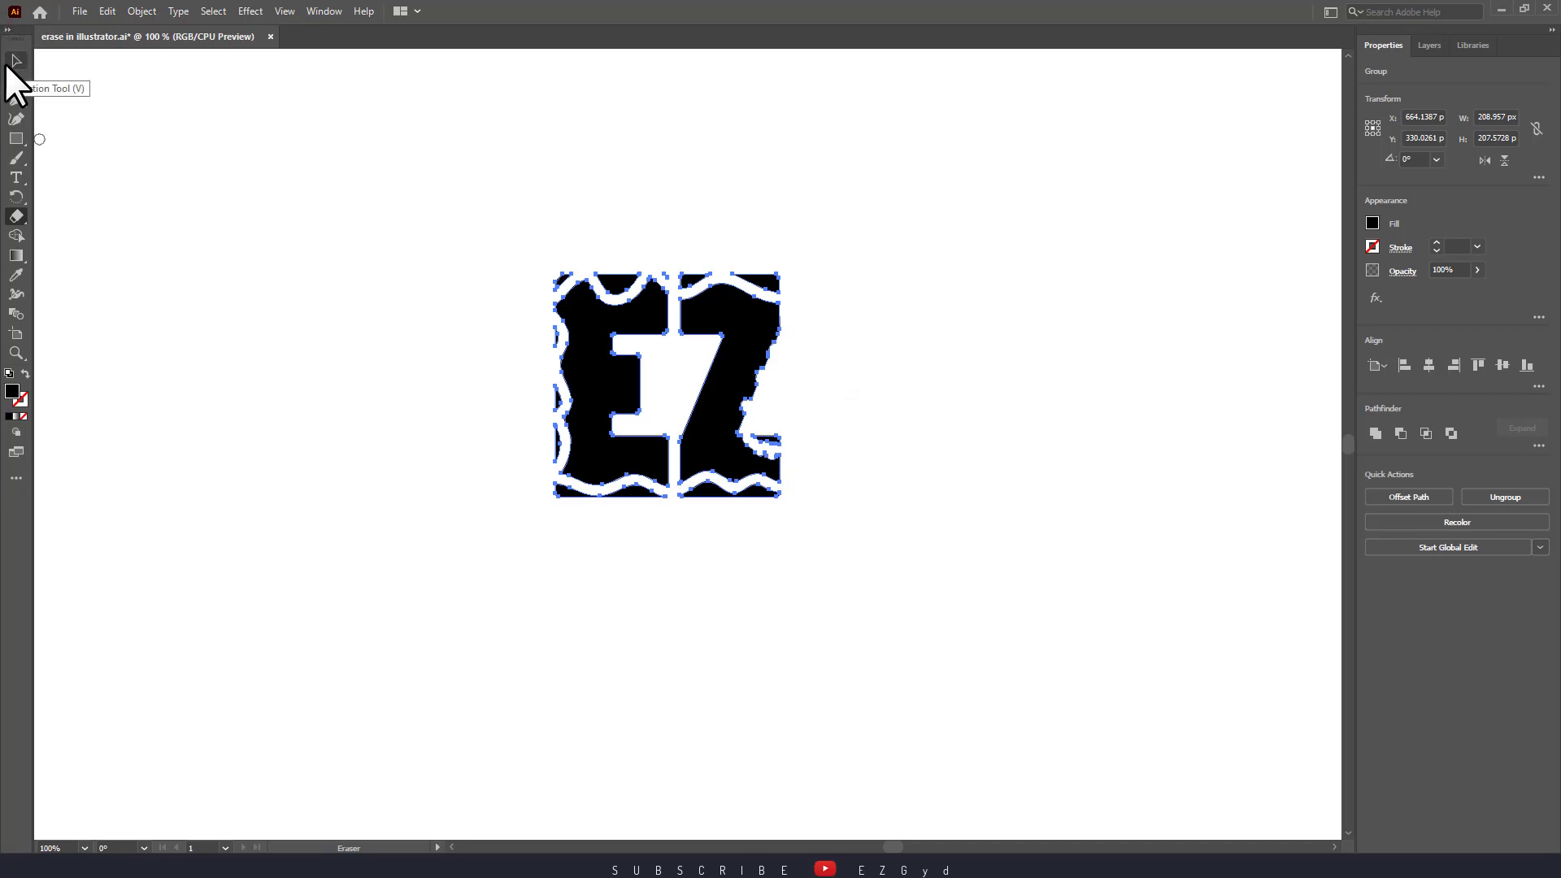
left_click(14, 60)
left_click(318, 330)
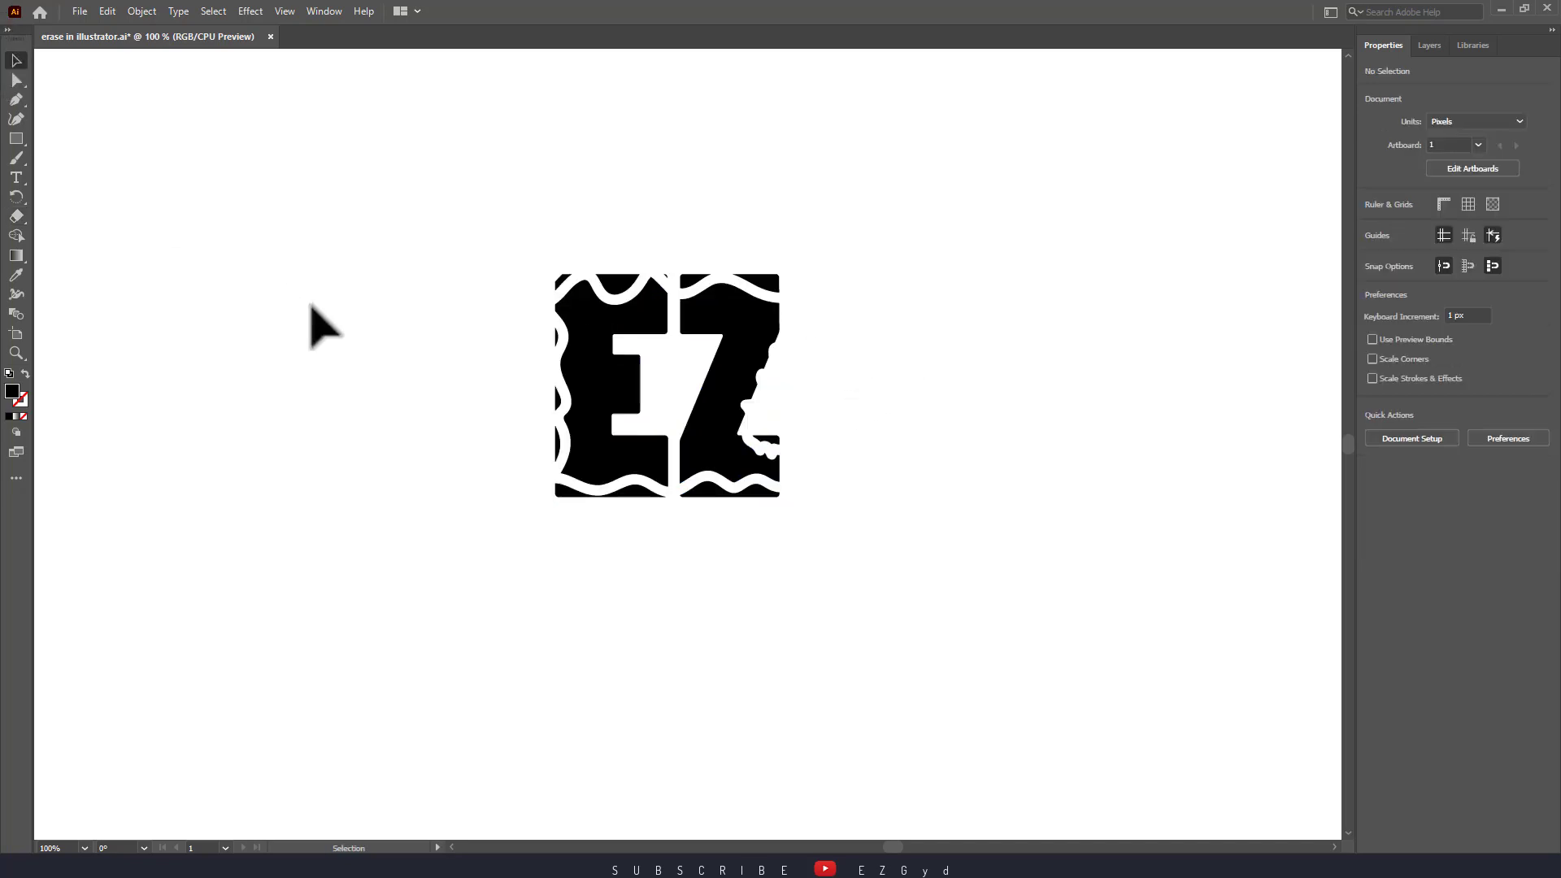
- Ungroup the erased EZ lettering so that its pieces can be moved separately
left_click_drag(453, 183, 912, 556)
left_click(912, 556)
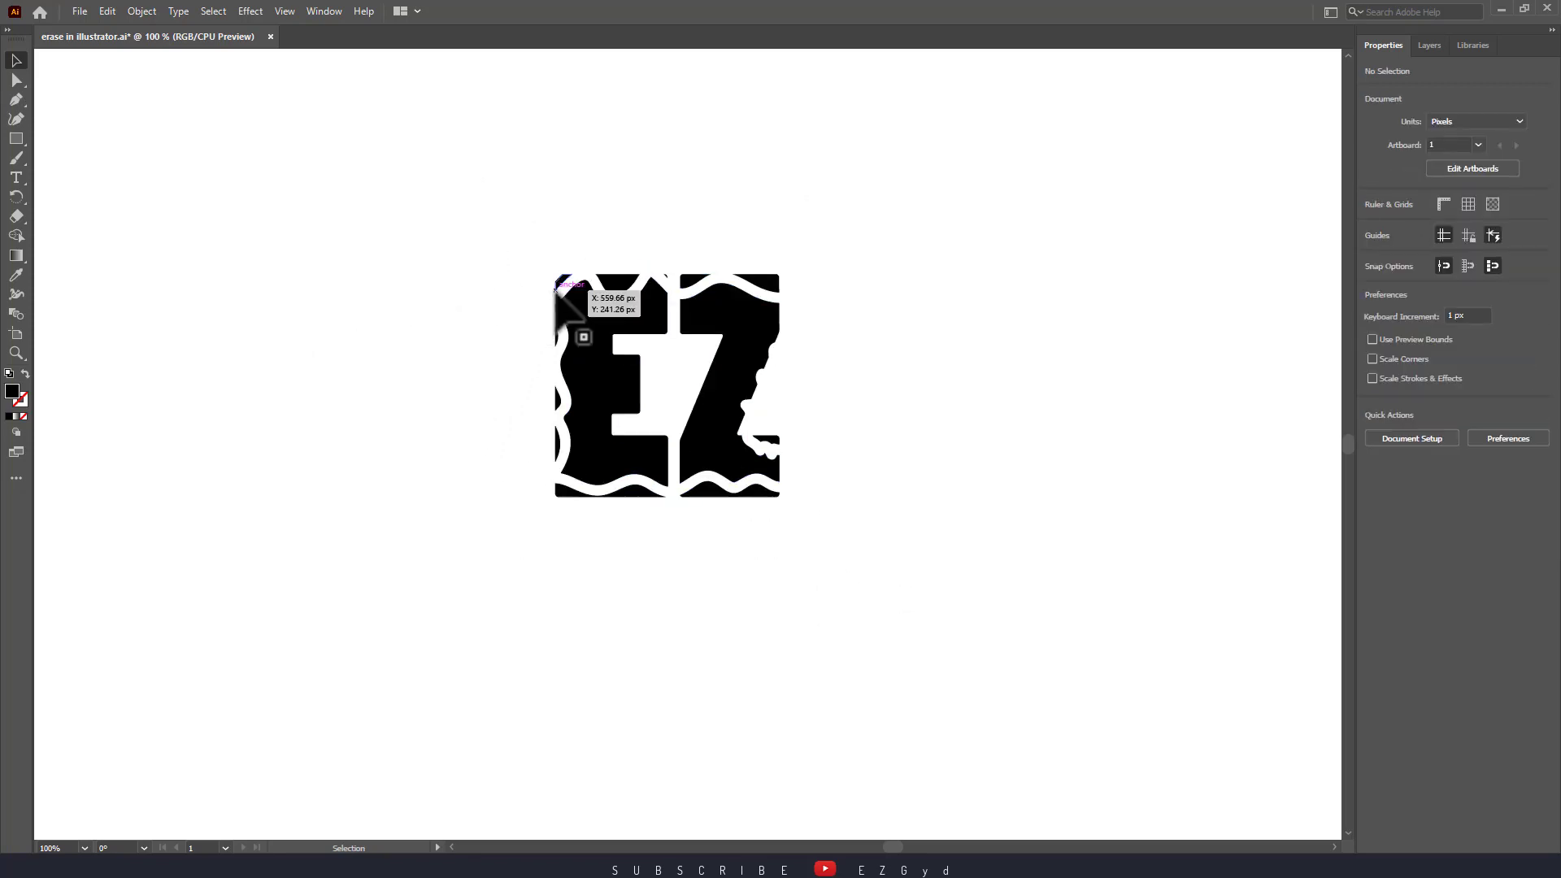
left_click(604, 379)
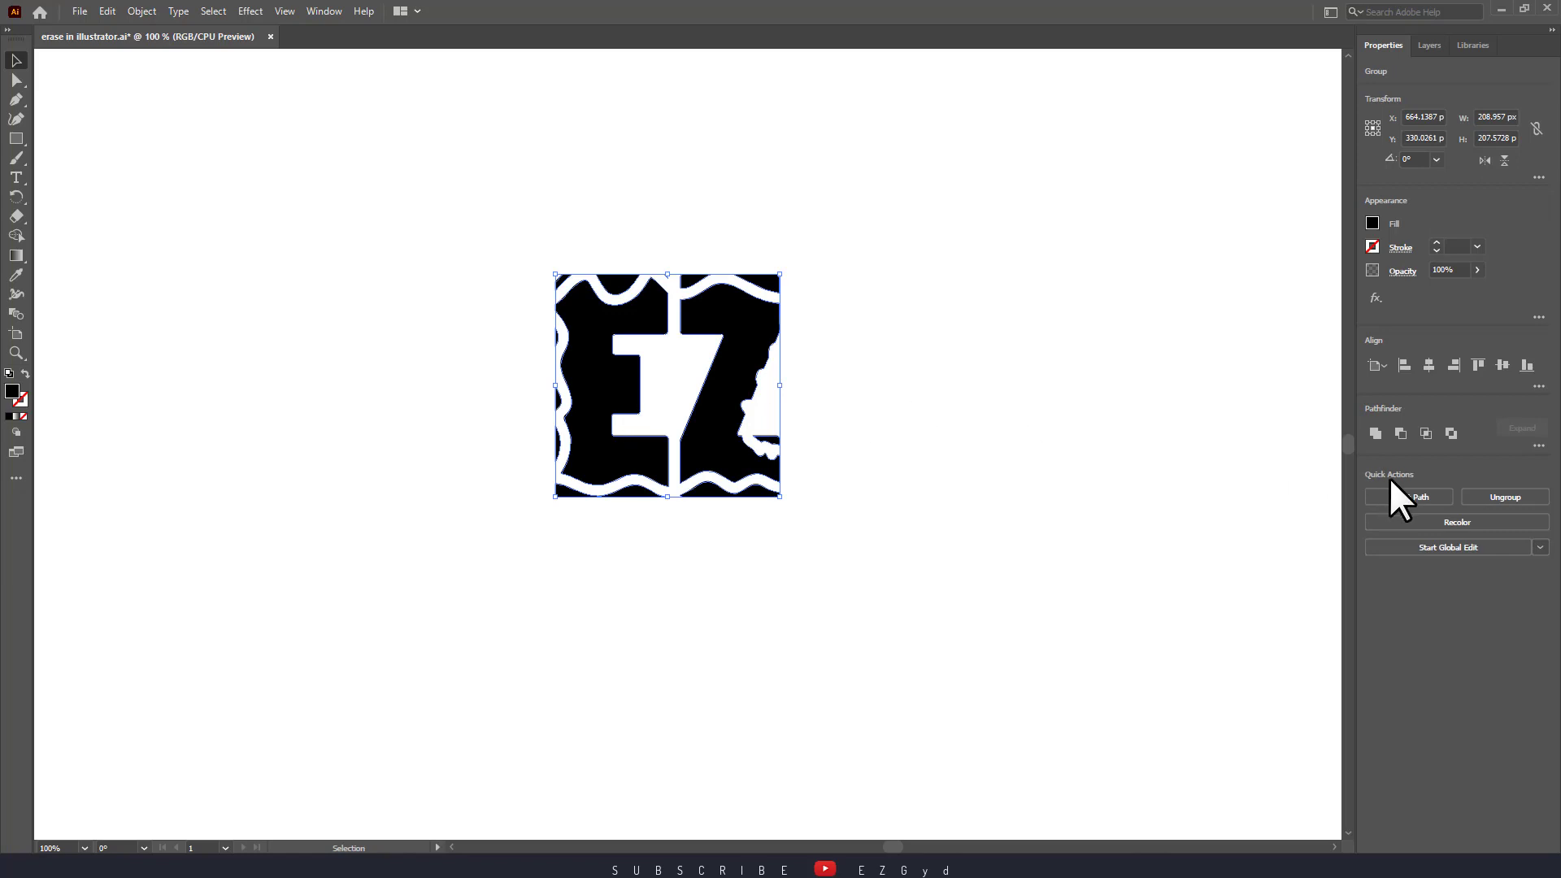
left_click(1490, 496)
left_click(823, 436)
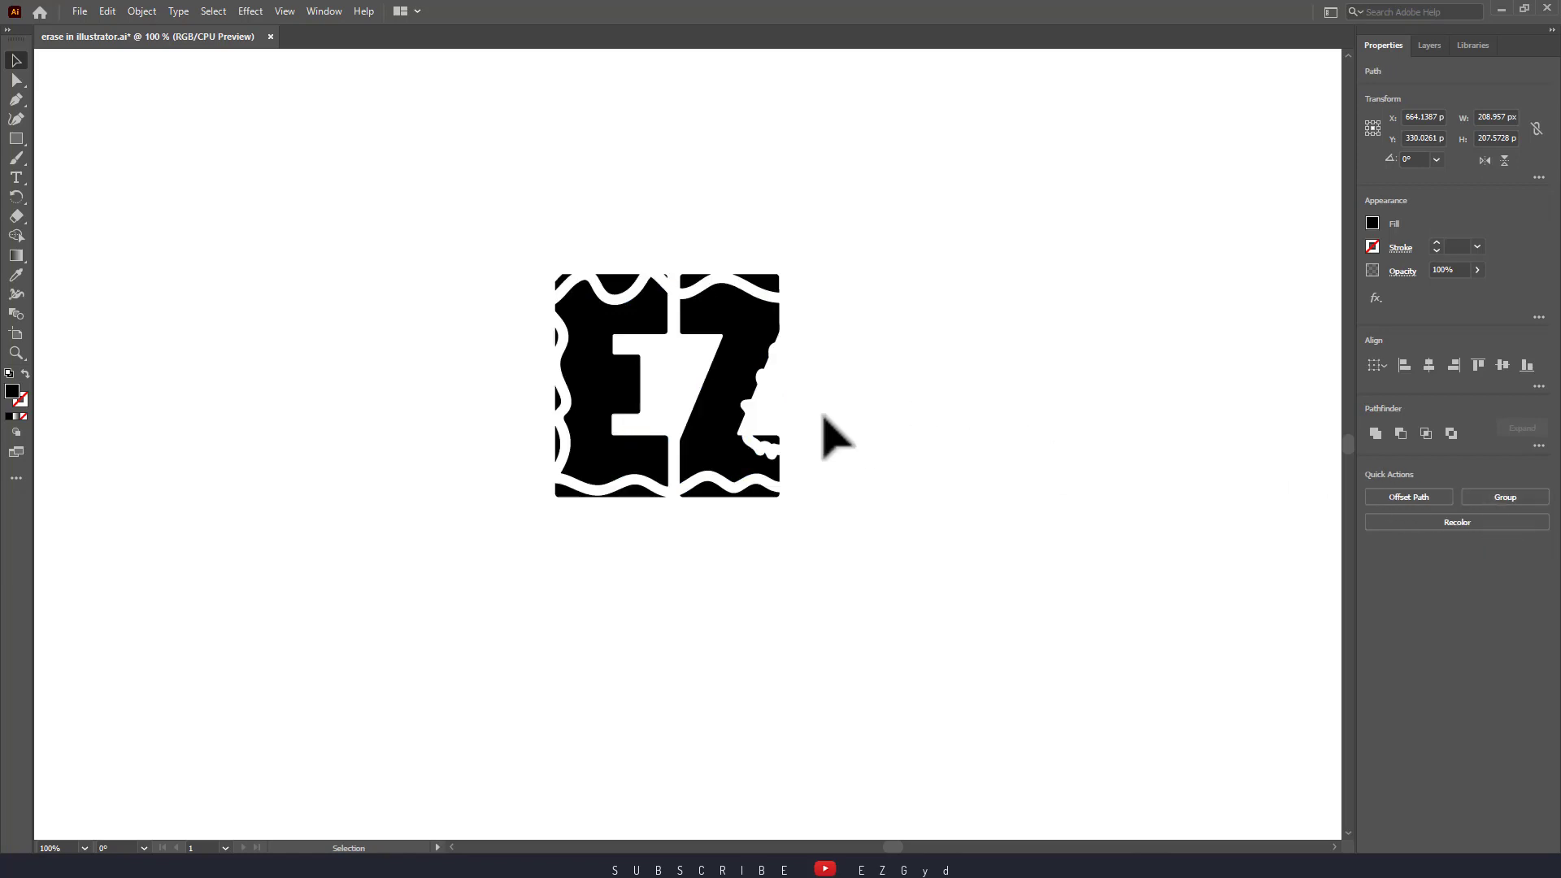
- Move the main Z and E shapes out of the leftover fragments and set them side by side below
left_click_drag(726, 415, 901, 416)
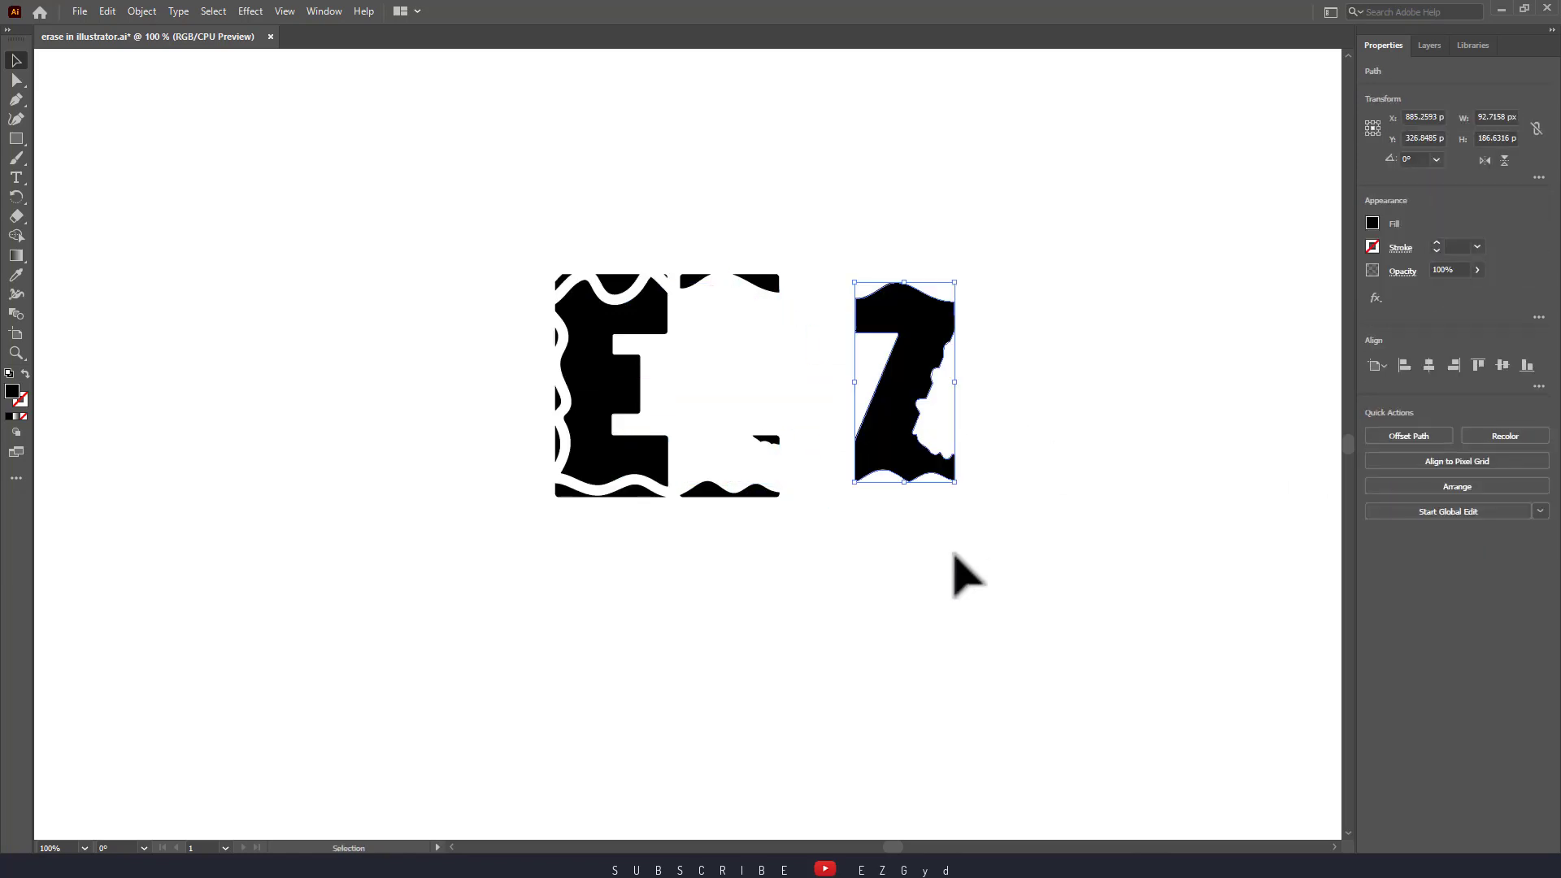
left_click_drag(644, 482, 743, 718)
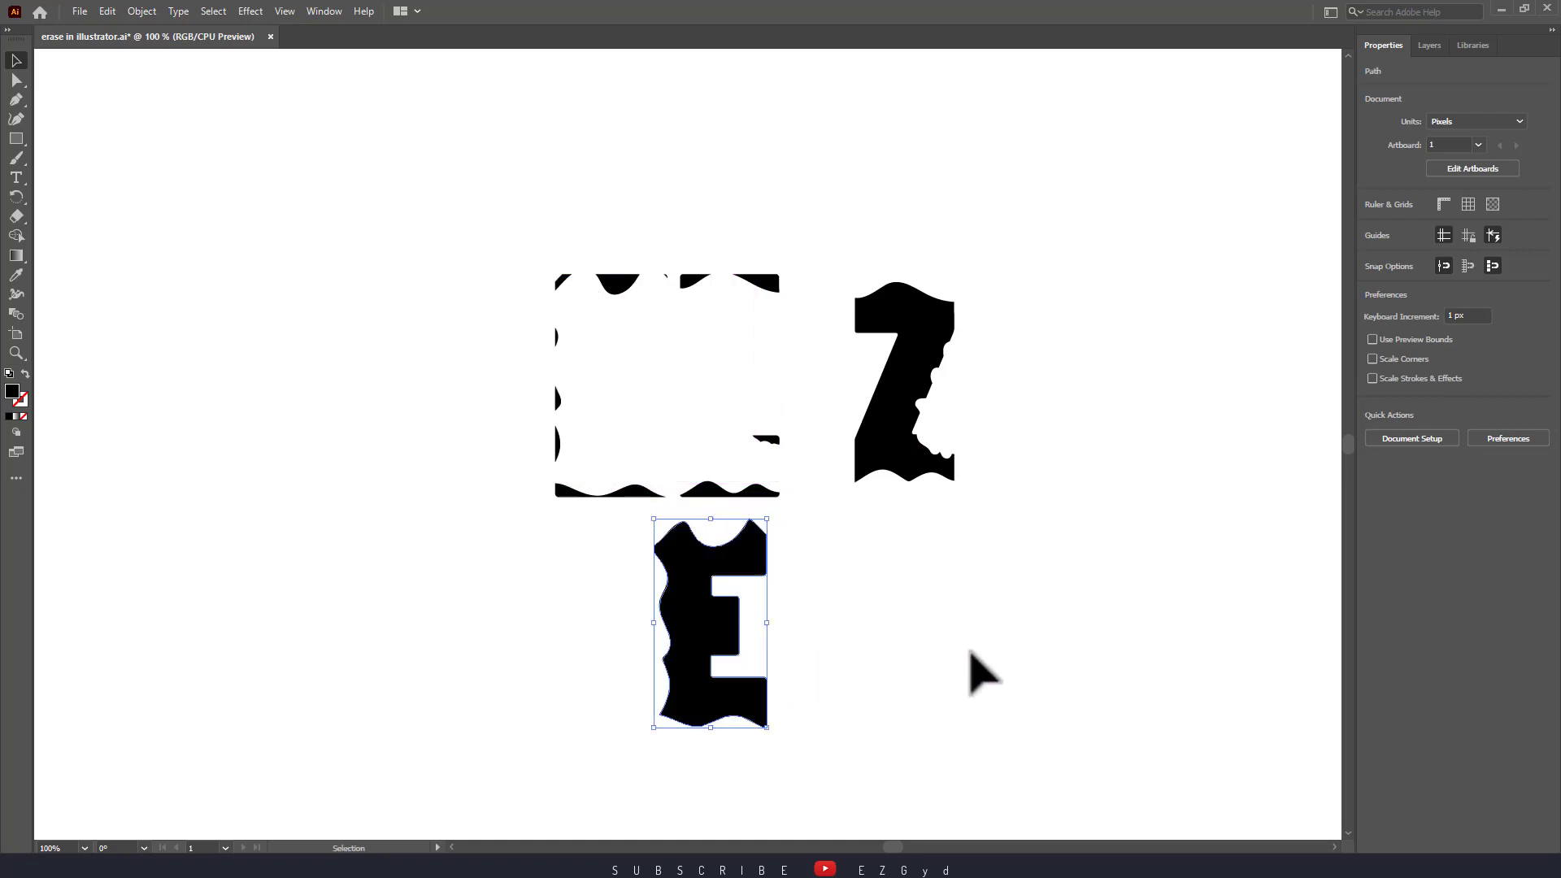
left_click_drag(899, 411, 850, 642)
left_click(1065, 615)
- Select all the leftover edge fragments and move them well to the left of the letters
mouse_move(478, 256)
left_mouse_down()
mouse_move(666, 463)
mouse_move(833, 508)
left_mouse_up()
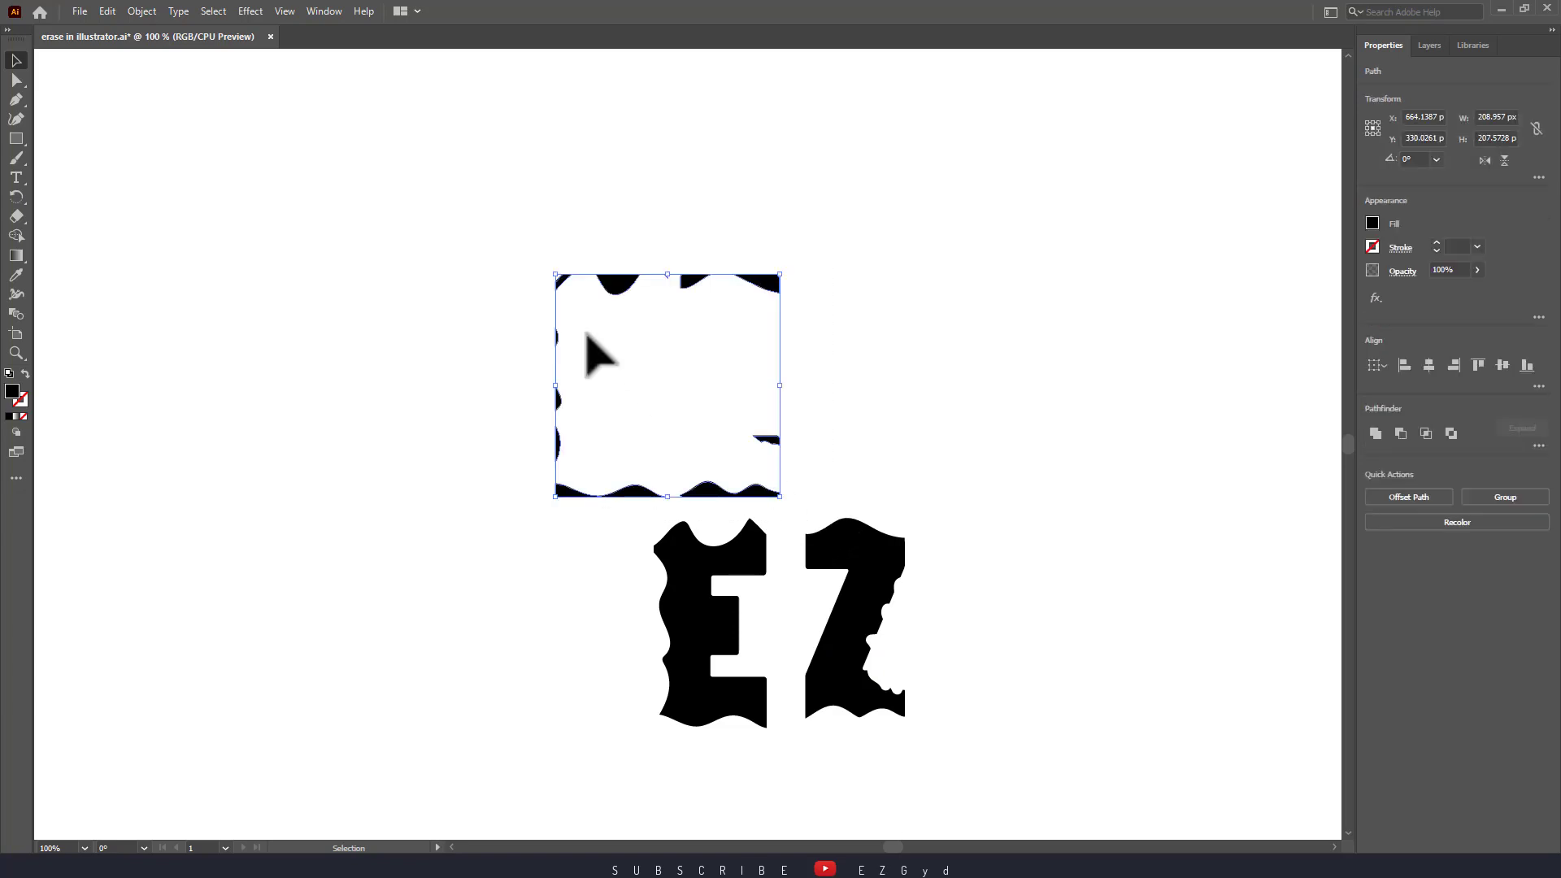
left_click_drag(596, 332, 280, 295)
left_click_drag(535, 234, 857, 528)
mouse_move(756, 504)
left_mouse_down()
mouse_move(442, 453)
mouse_move(387, 428)
left_mouse_up()
- Move the E and Z shapes together back up to the place where the lettering originally stood
left_click_drag(588, 470, 901, 725)
left_click_drag(843, 680, 750, 430)
left_click(1108, 446)
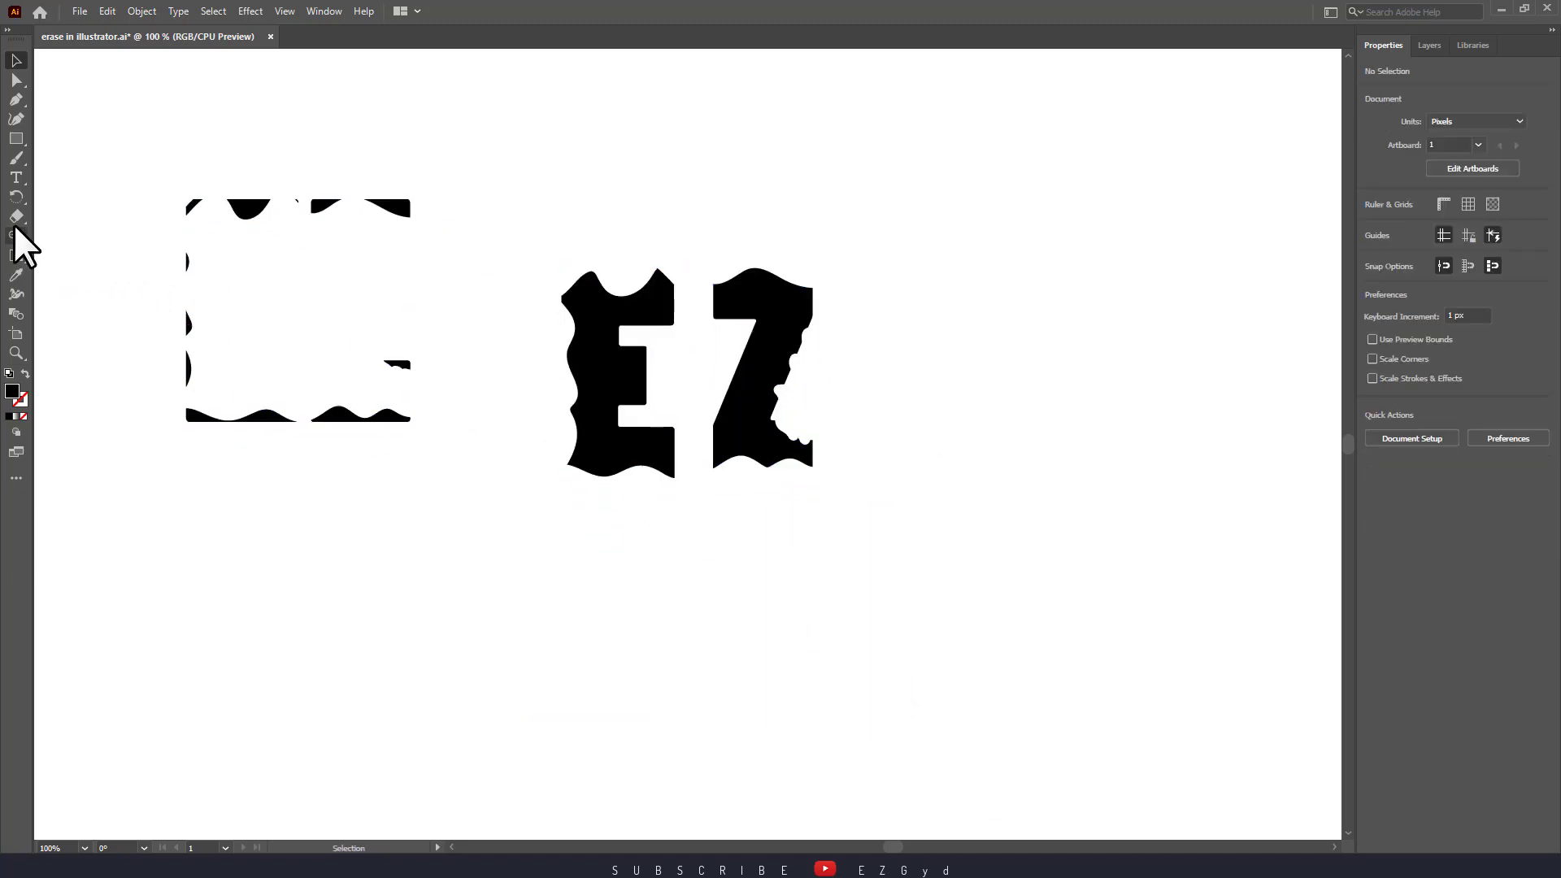
- Erase one diagonal cut through the middle of the E and another through the middle of the Z
left_click(16, 217)
left_click_drag(582, 372, 627, 323)
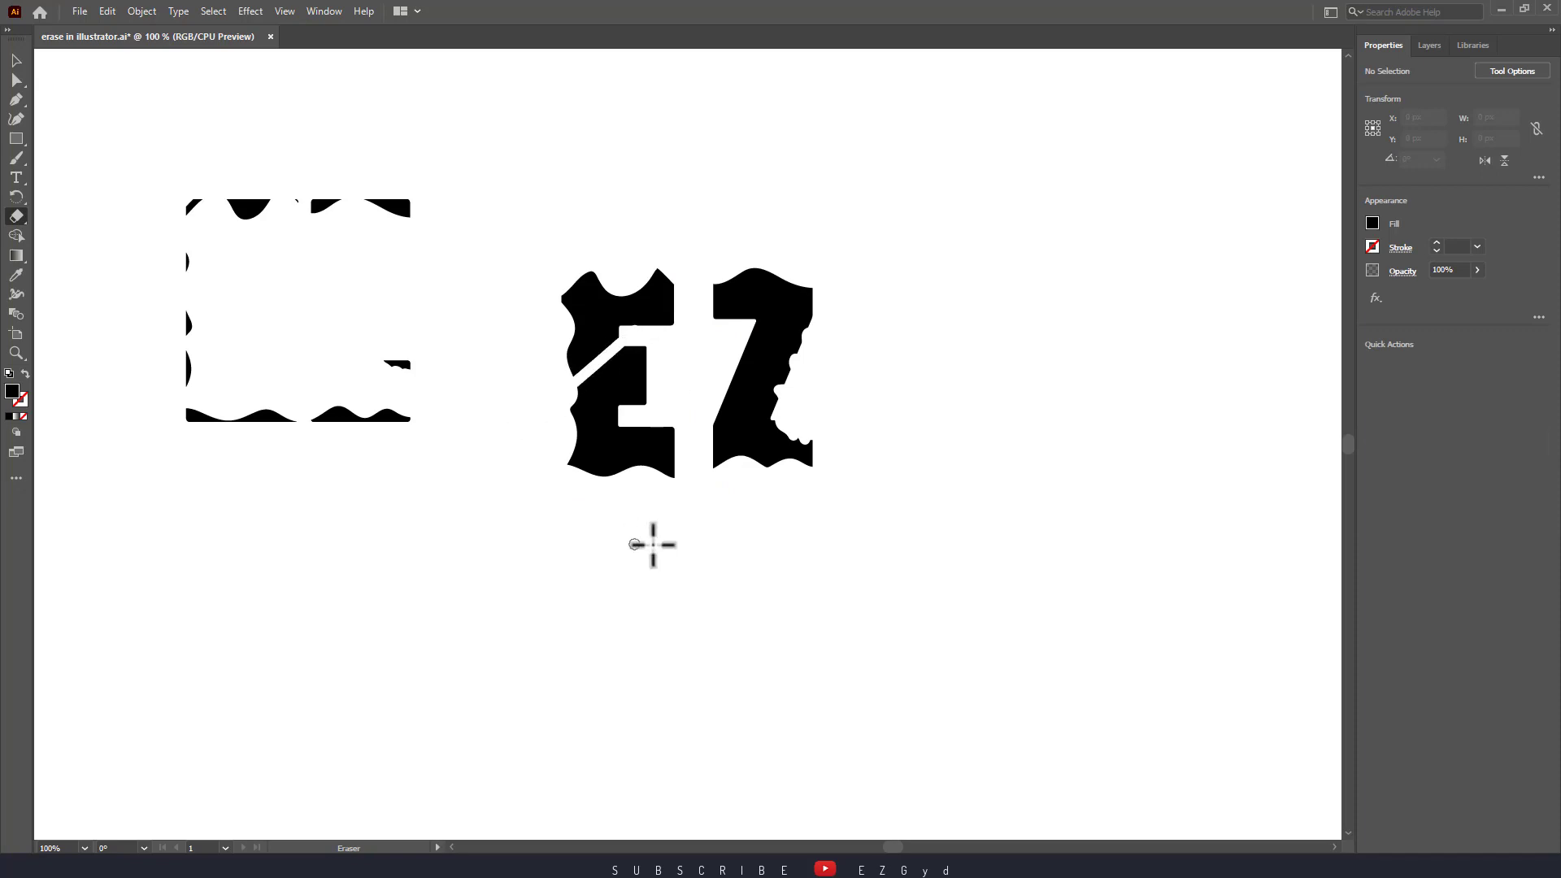
left_click_drag(729, 348, 854, 417)
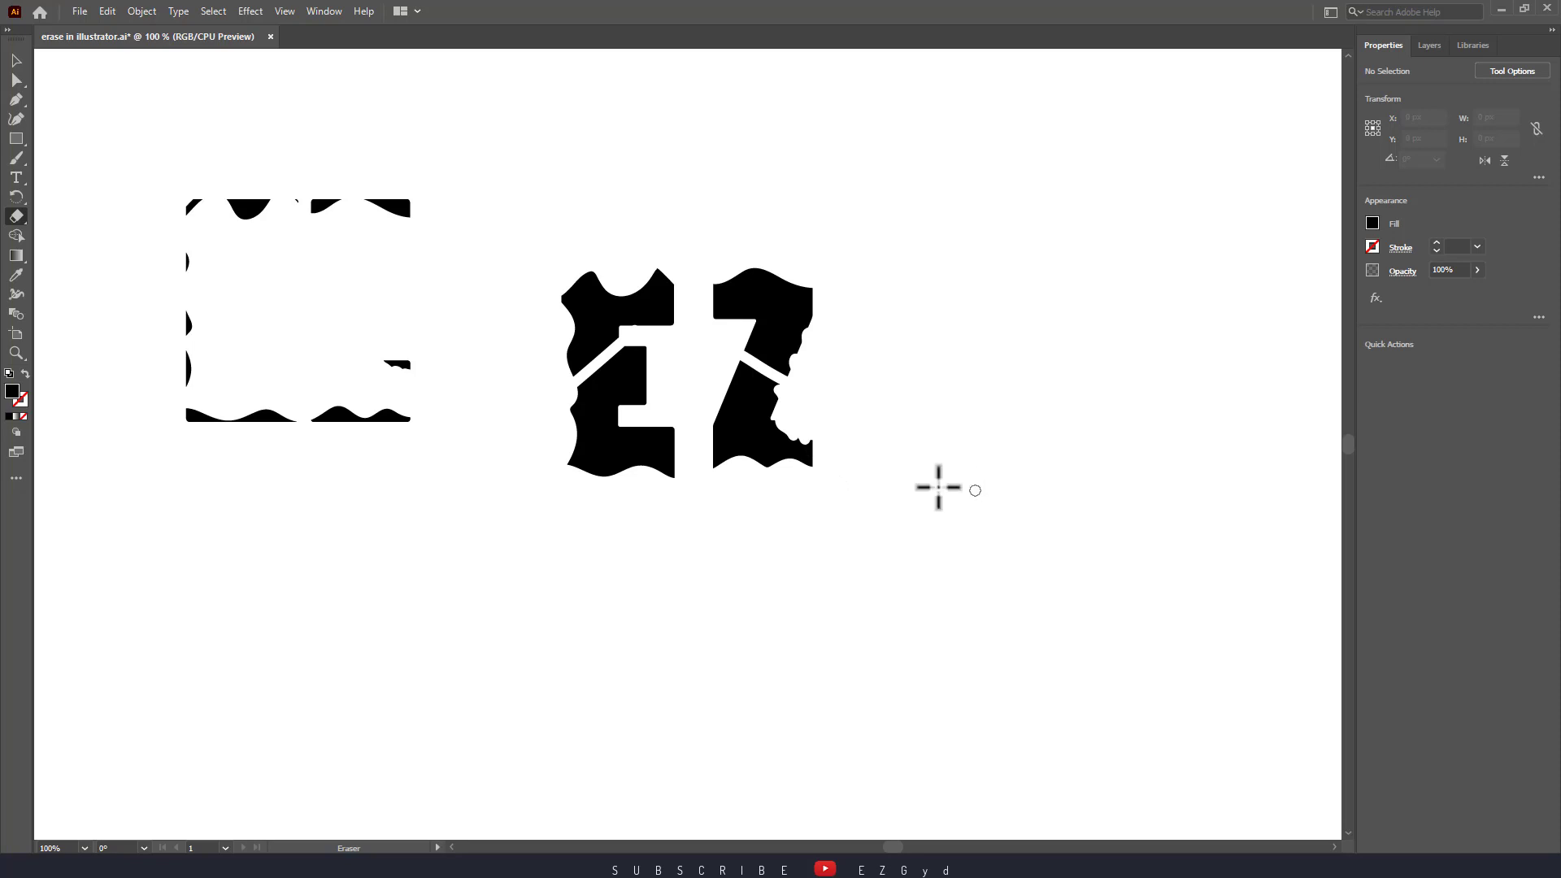
- Delete all the leftover edge fragments beside the letters
left_click(16, 61)
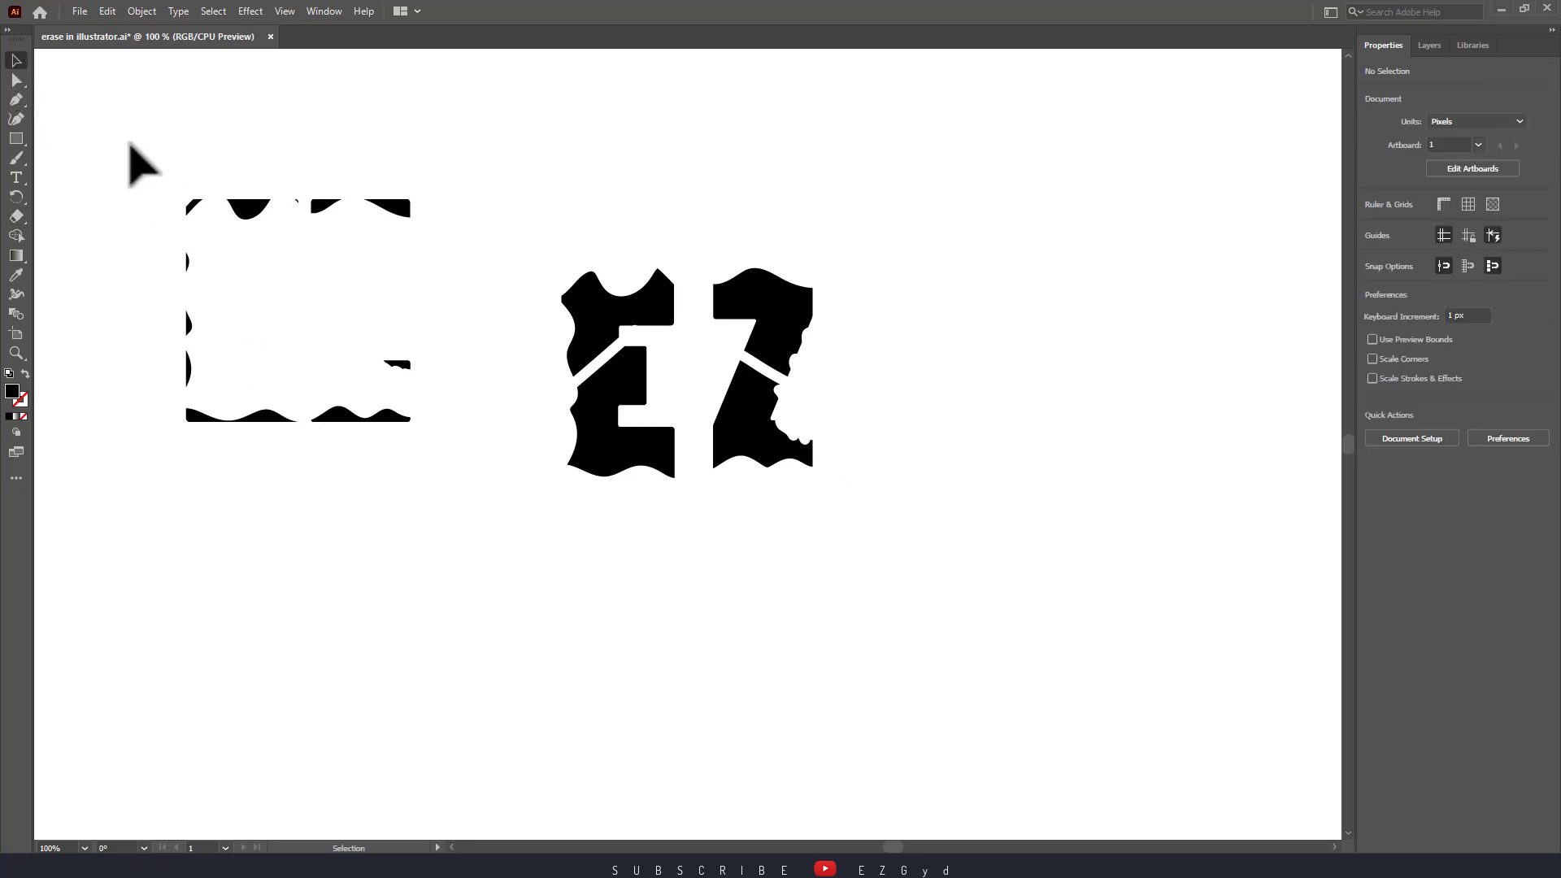
left_click_drag(130, 147, 444, 487)
key("Delete")
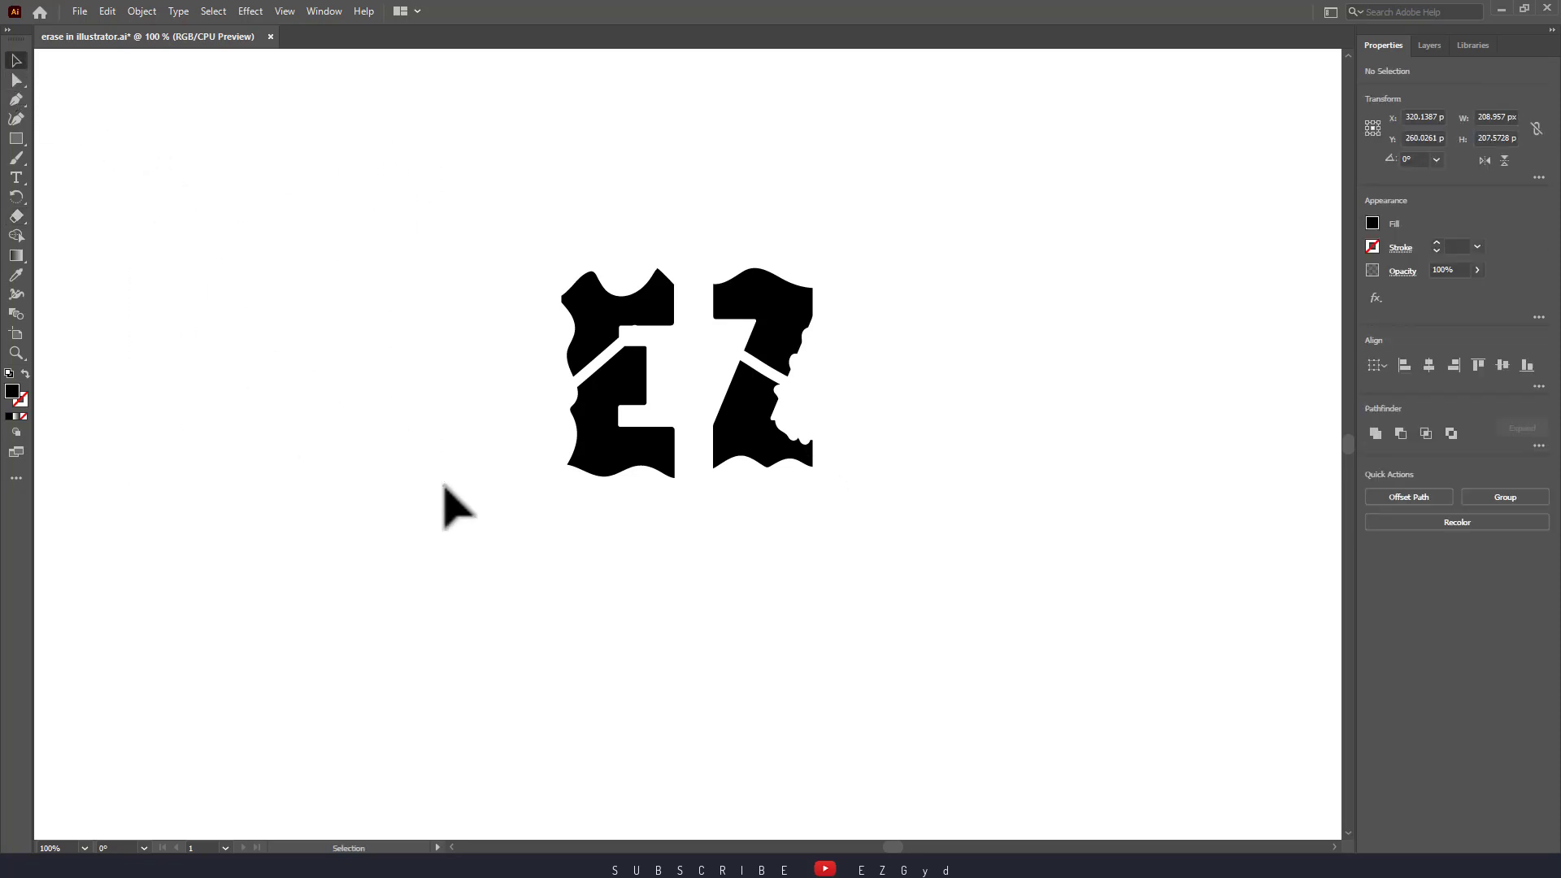
- Move all the E and Z pieces together slightly down and to the left
left_click_drag(553, 244, 951, 585)
left_click_drag(778, 410, 753, 457)
left_click(982, 519)
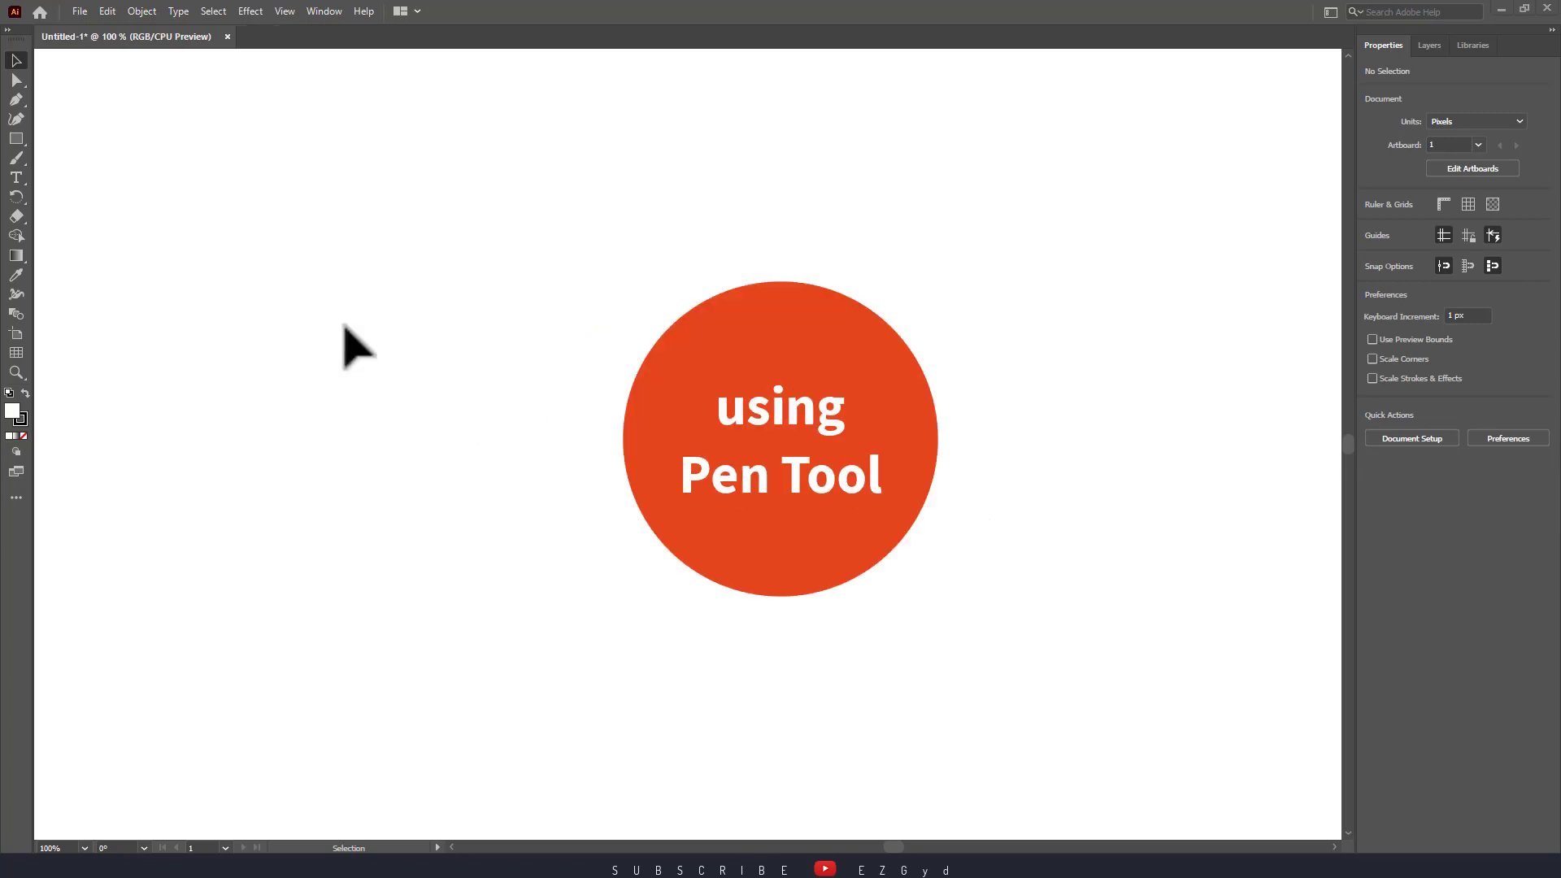
- Place flowers-gbc6edb672_1920.jpg from the Downloads image folder as a linked image and move it up and to the left
left_click(80, 11)
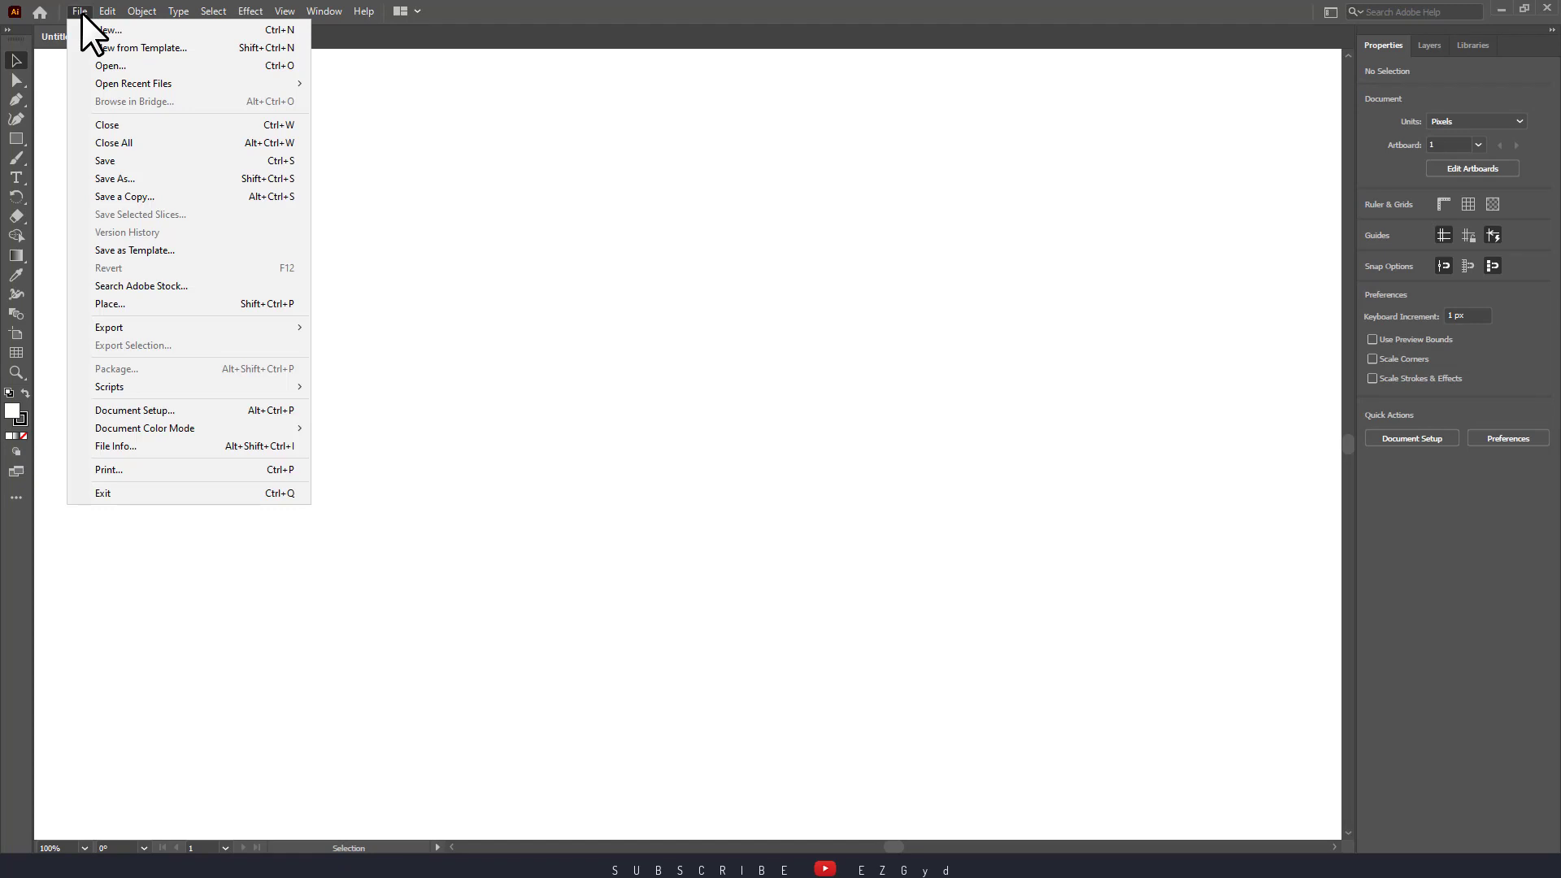
left_click(126, 310)
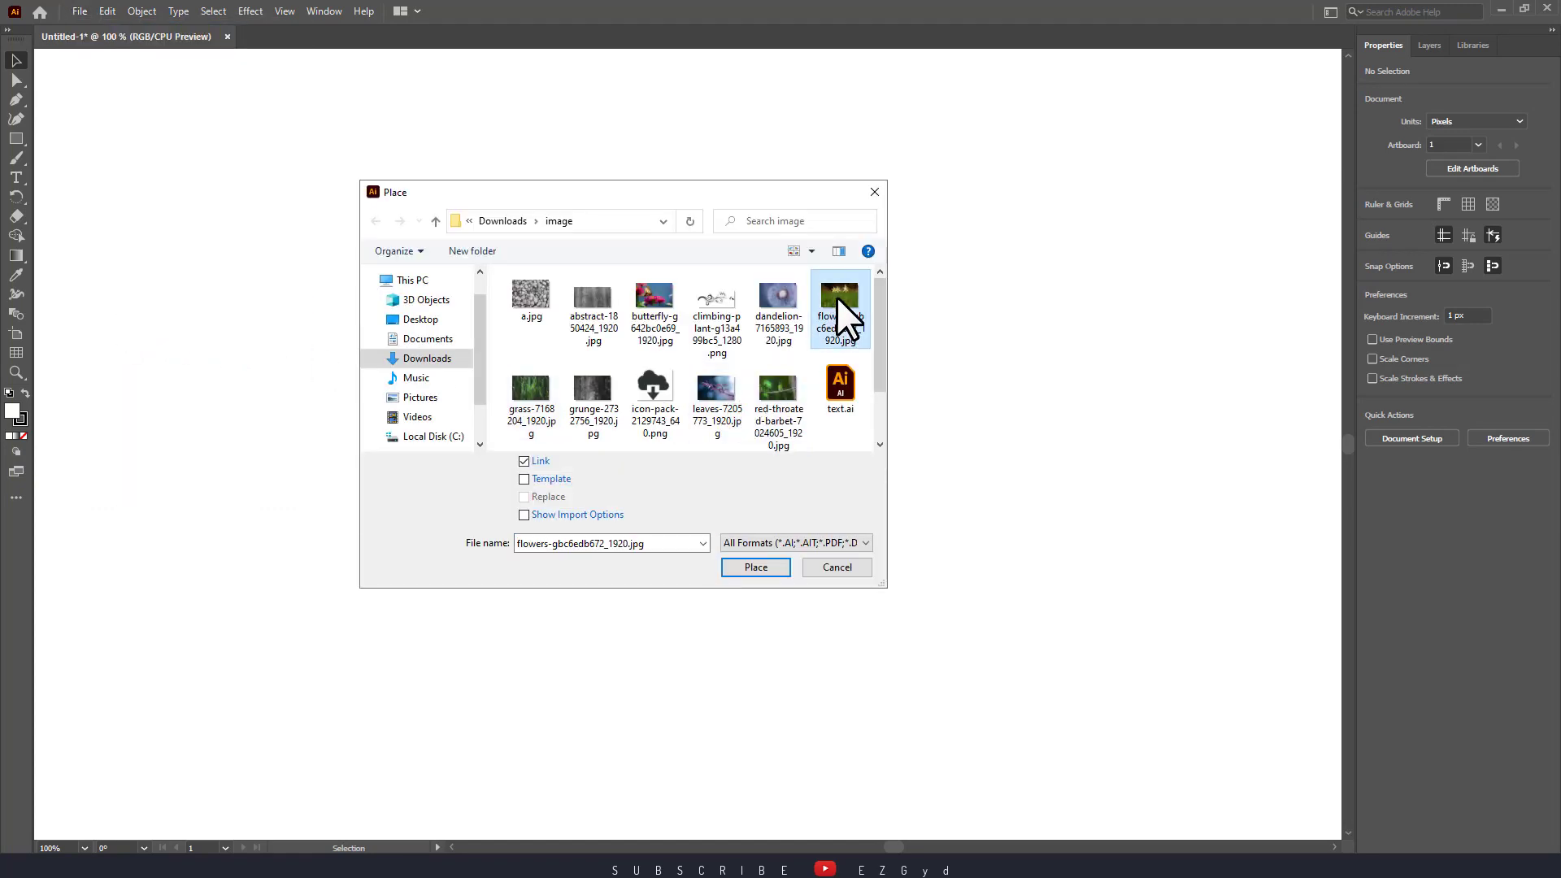
left_click(736, 567)
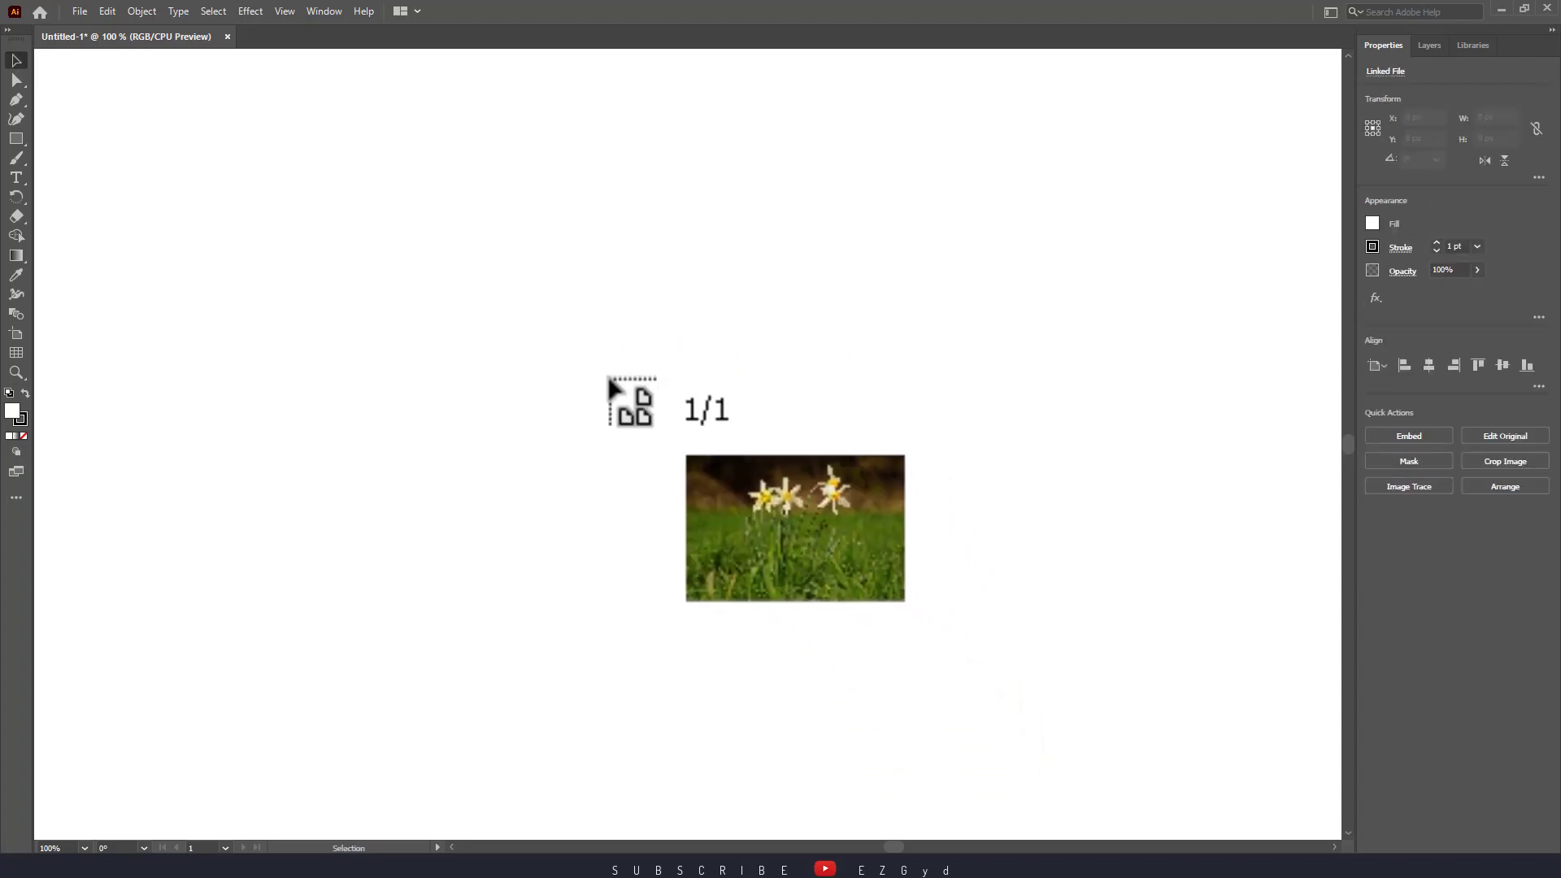
left_click(608, 379)
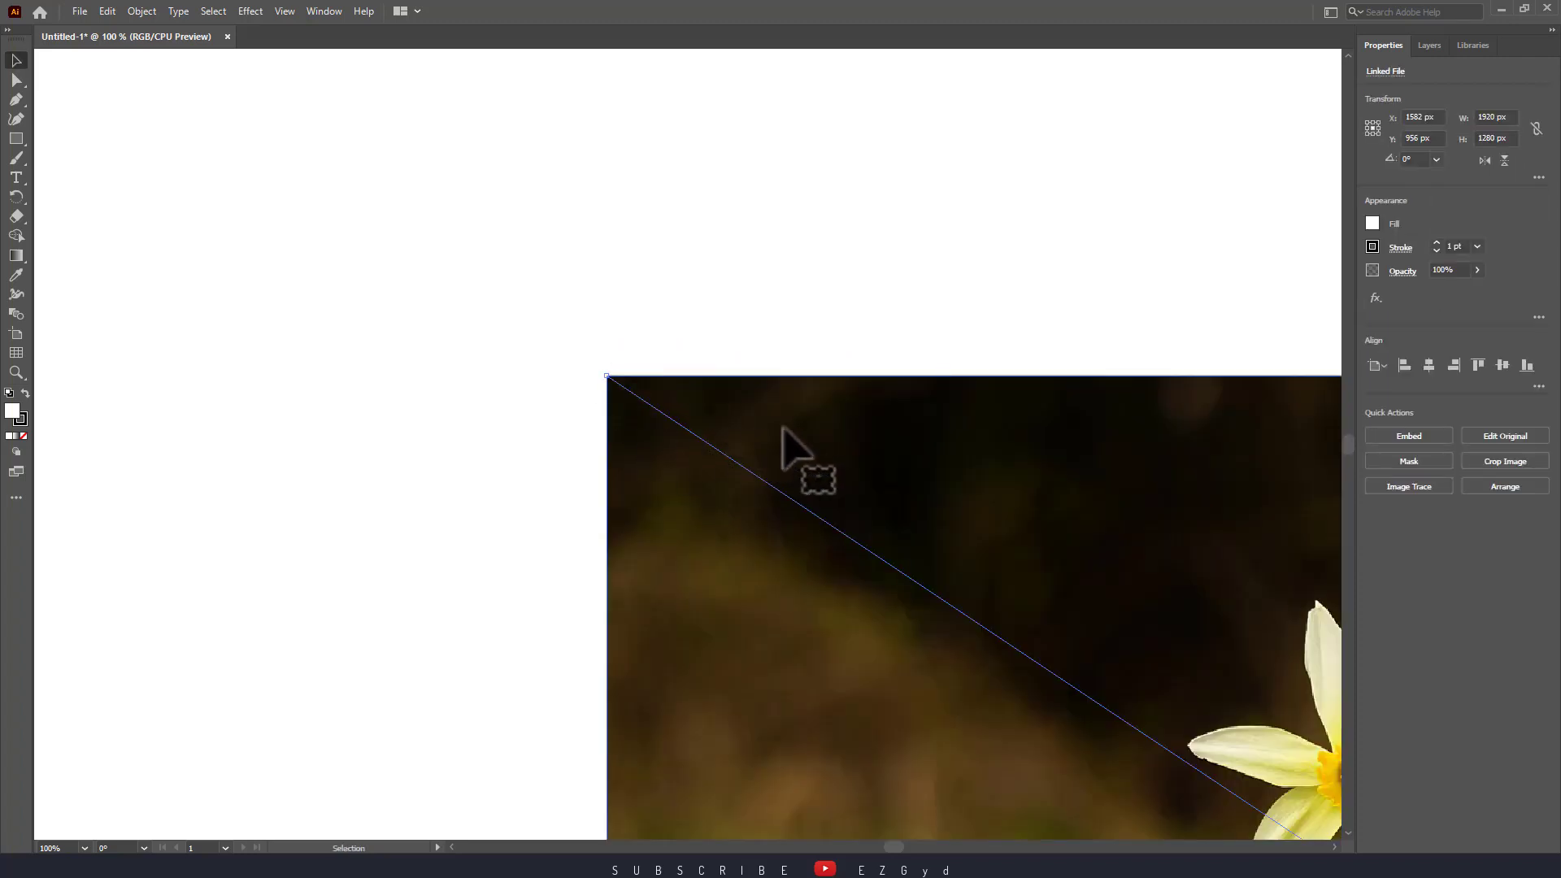
left_click_drag(784, 429, 484, 285)
- Embed the placed image and scale it to 1250 px wide by about 833 px high
left_click(1406, 440)
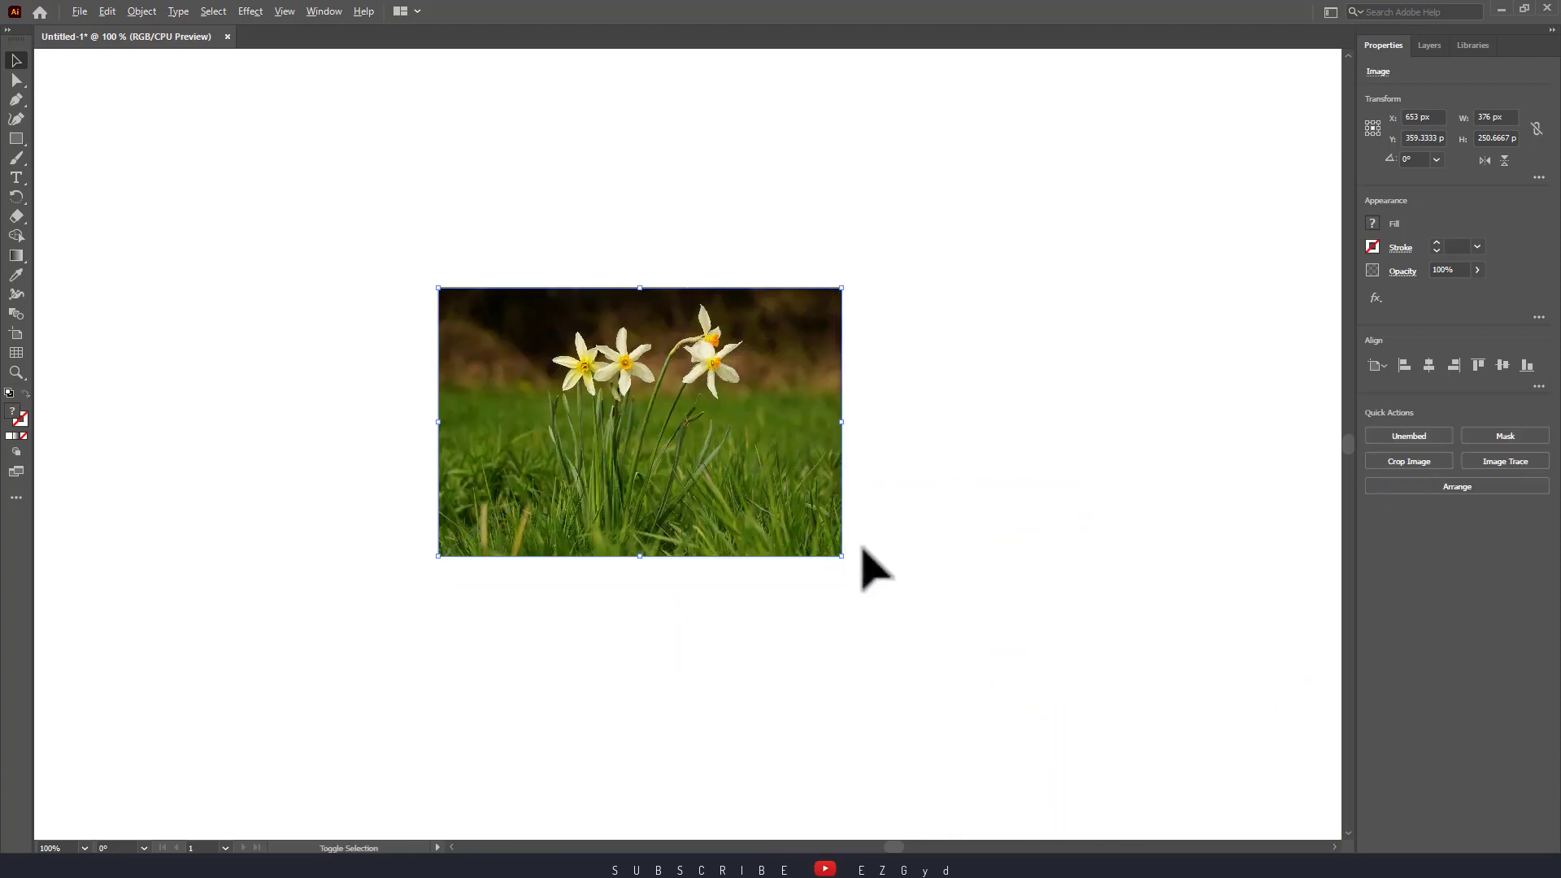
left_click_drag(851, 562, 1310, 828)
key("space")
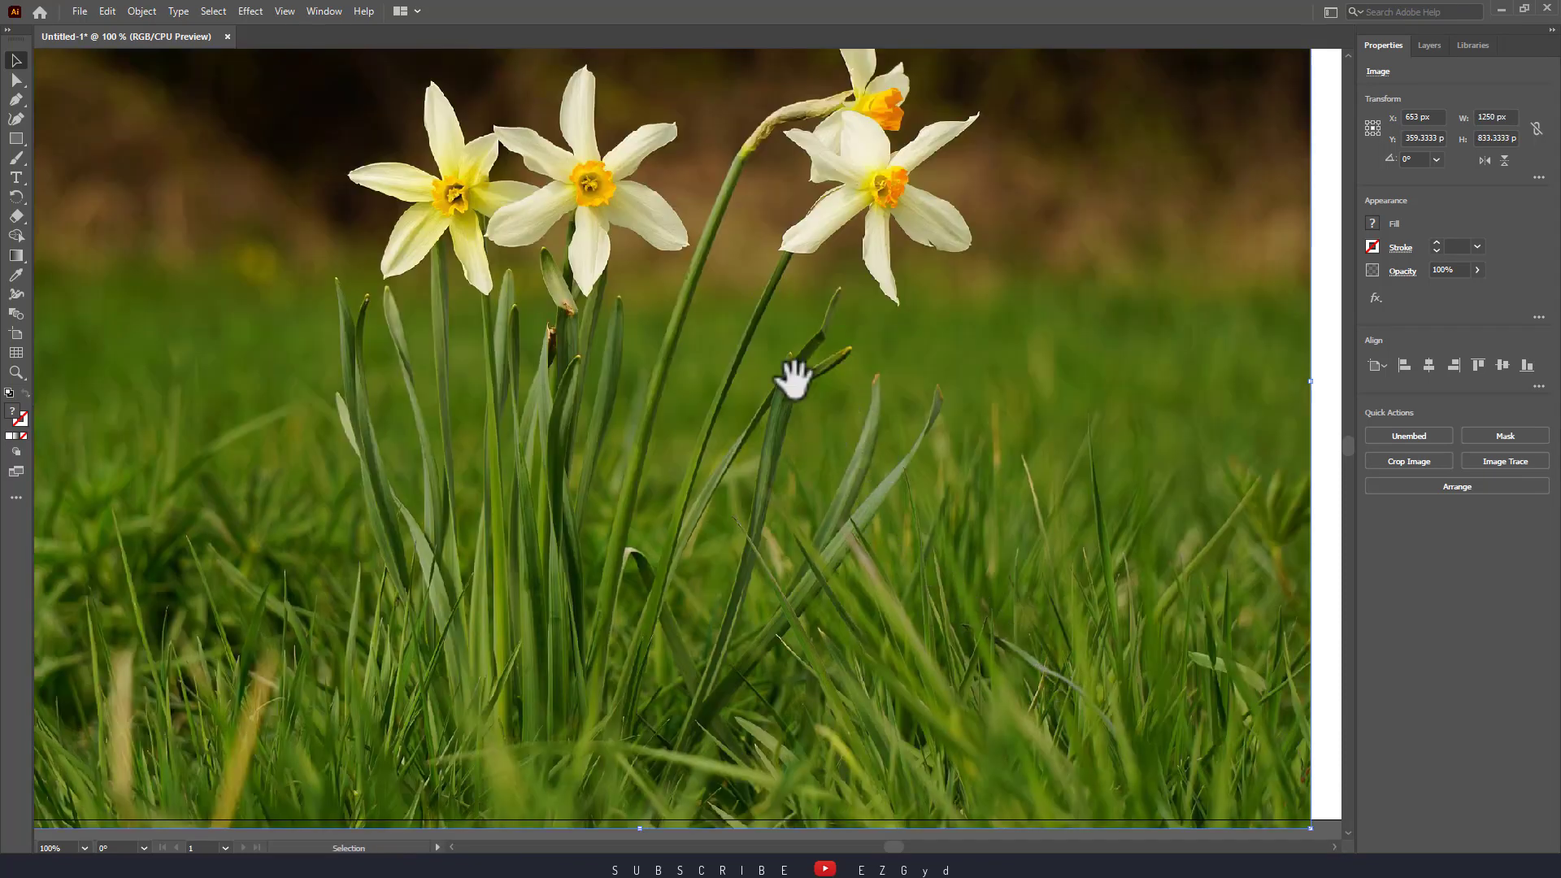
left_click_drag(794, 376, 819, 513)
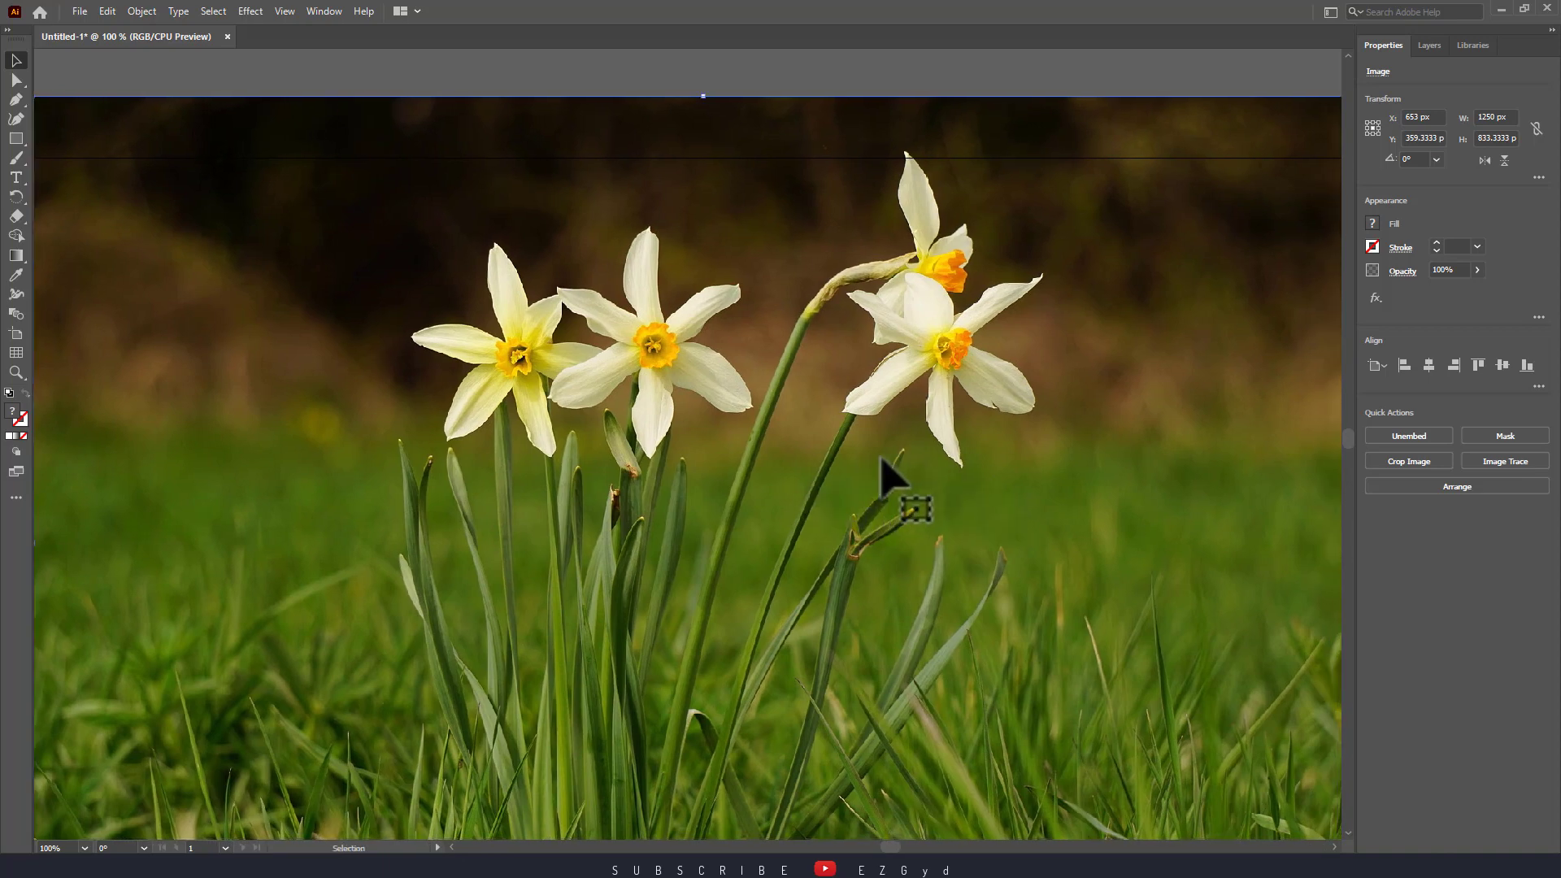
- Start a Pen path at the middle flower's orange centre and trace the upper edge of its upper-right petal
left_click(16, 99)
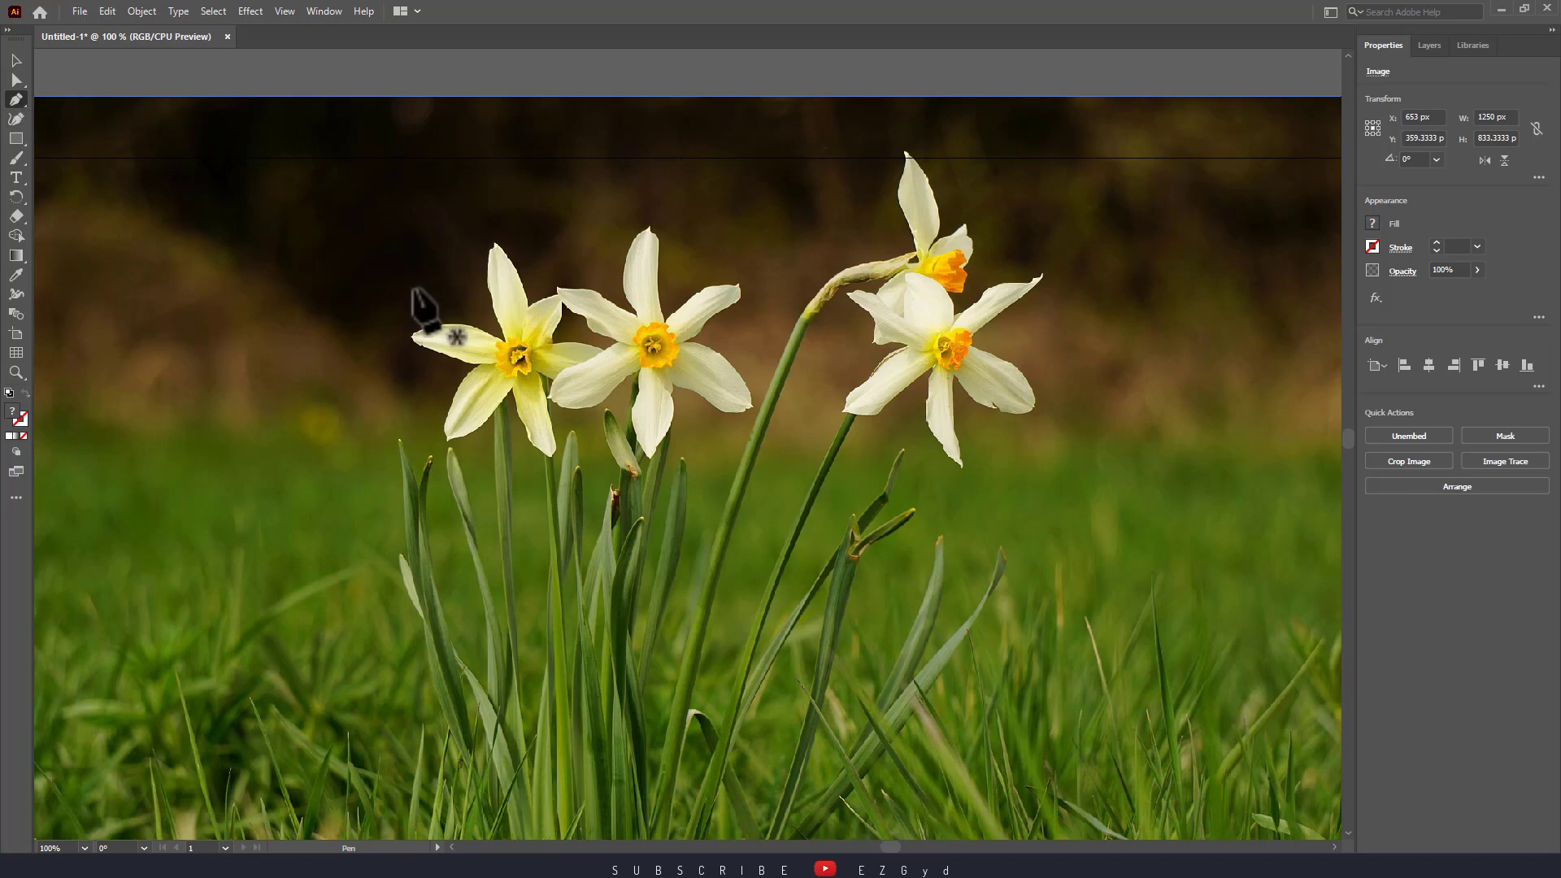
key("ctrl+plus")
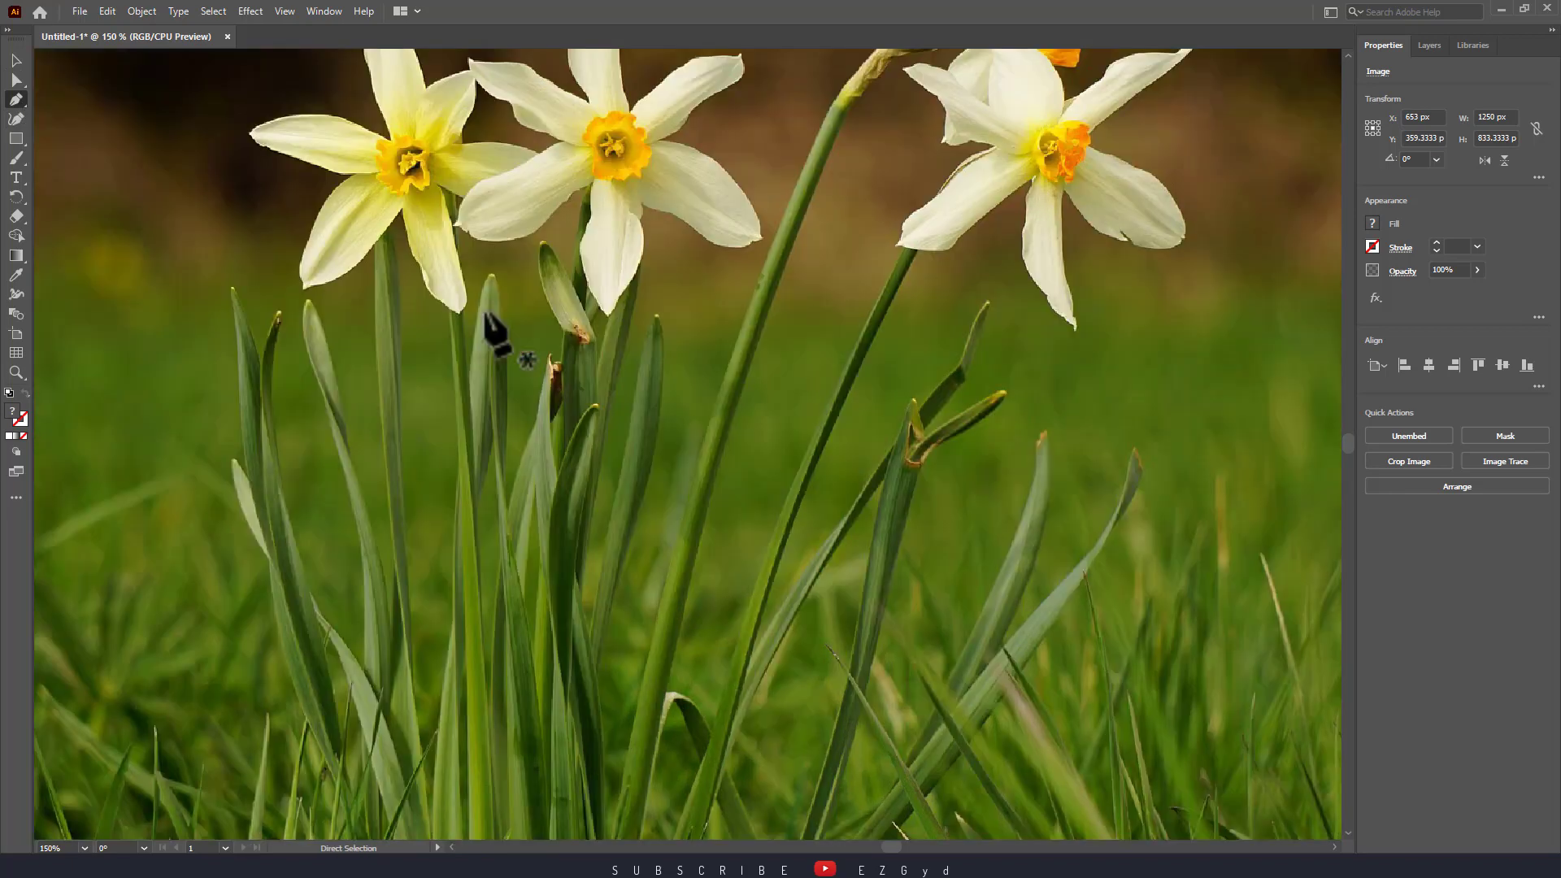
key("ctrl+plus")
left_click_drag(532, 238, 572, 527)
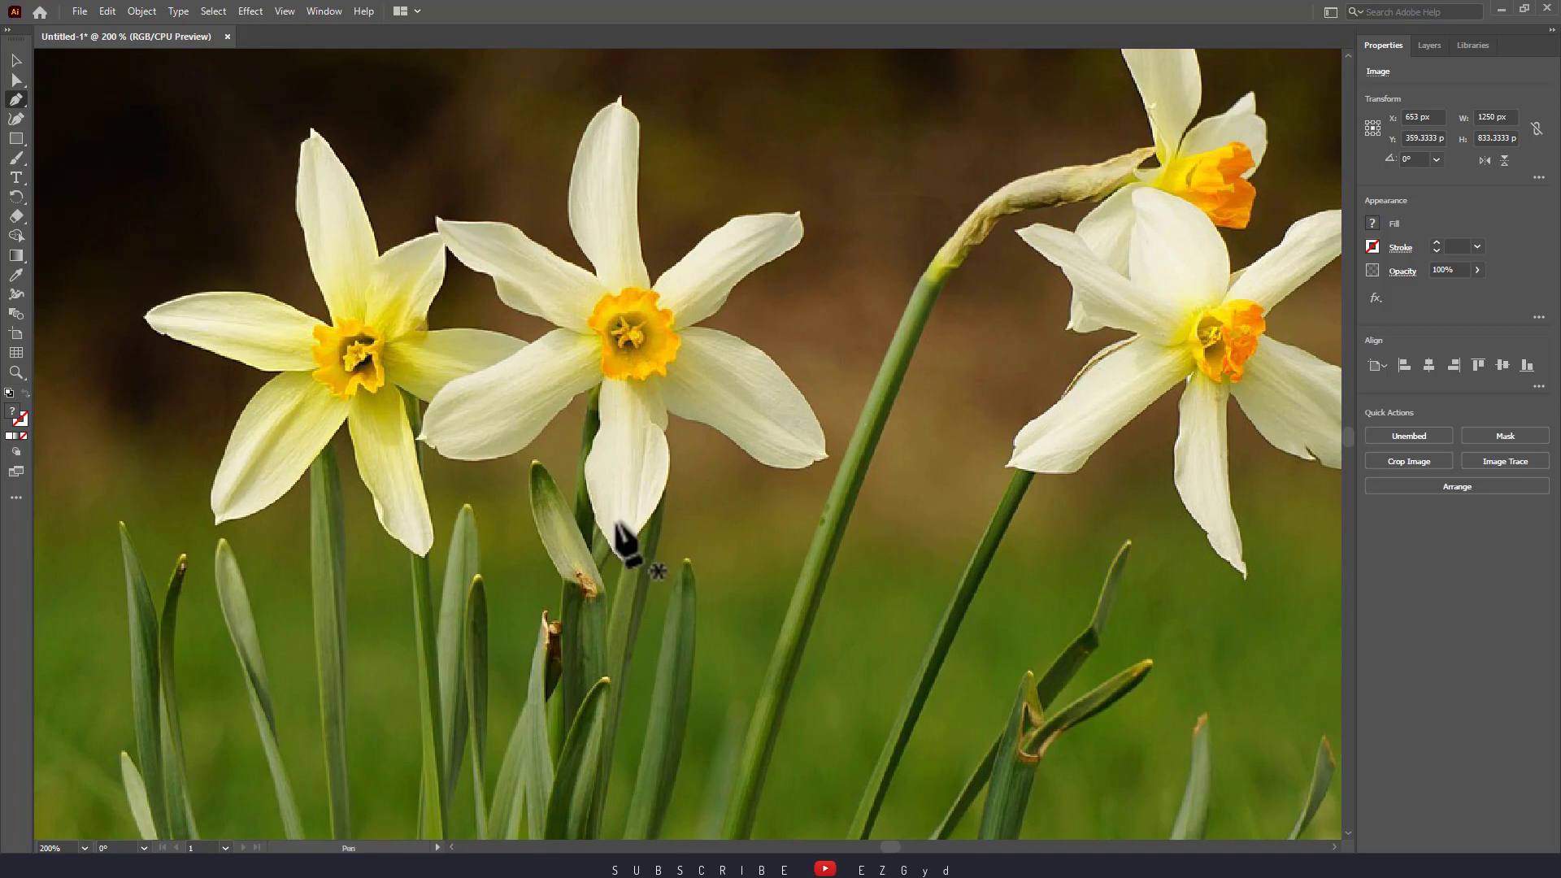
key("ctrl+plus")
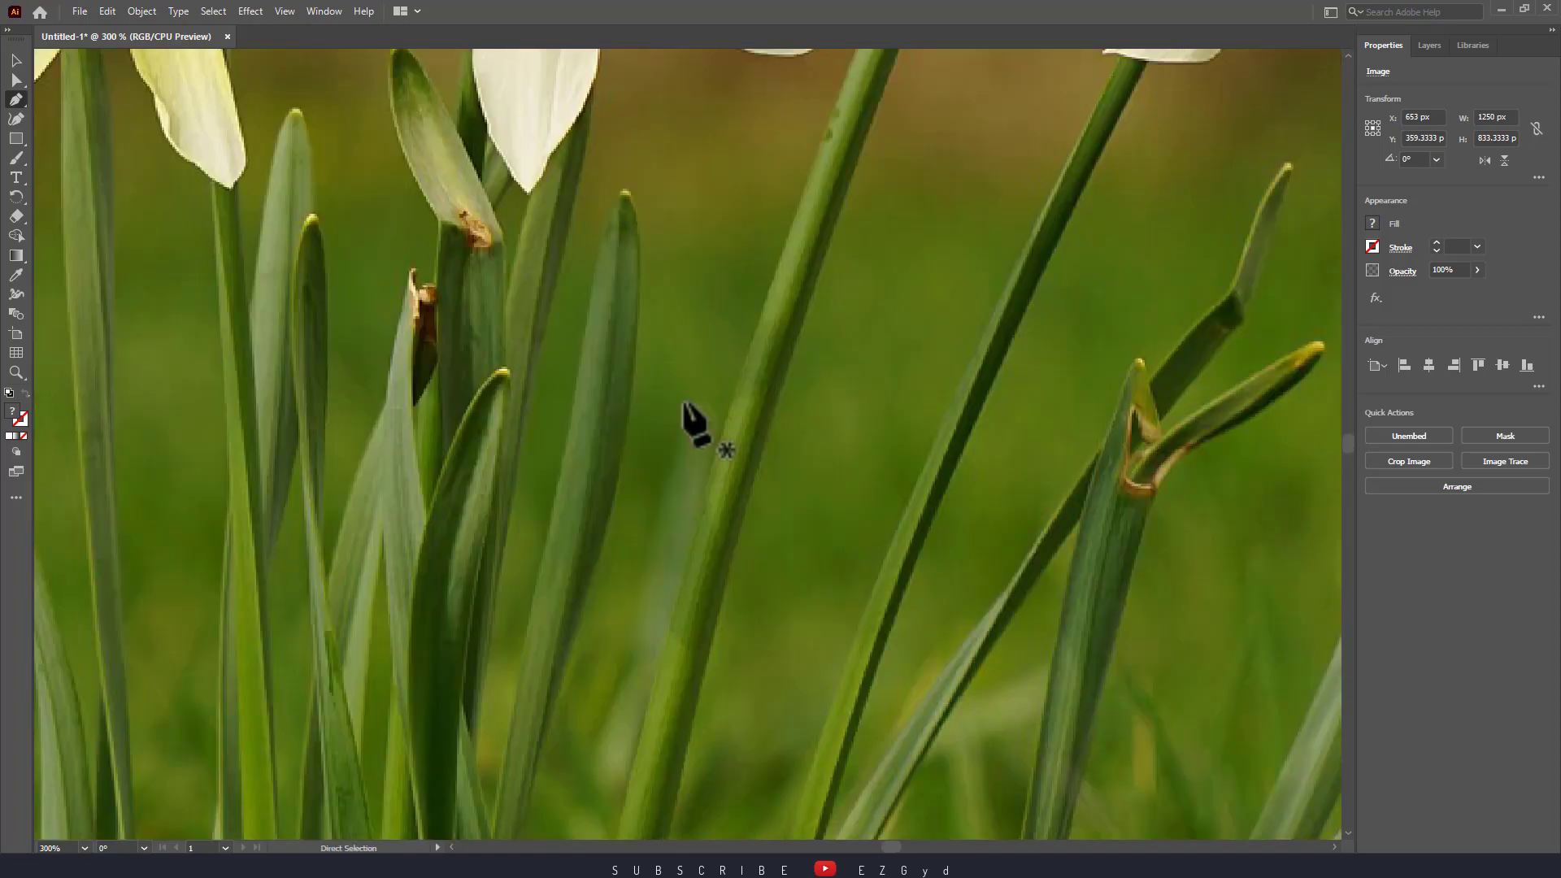
left_click_drag(642, 258, 691, 666)
left_click_drag(700, 494, 735, 643)
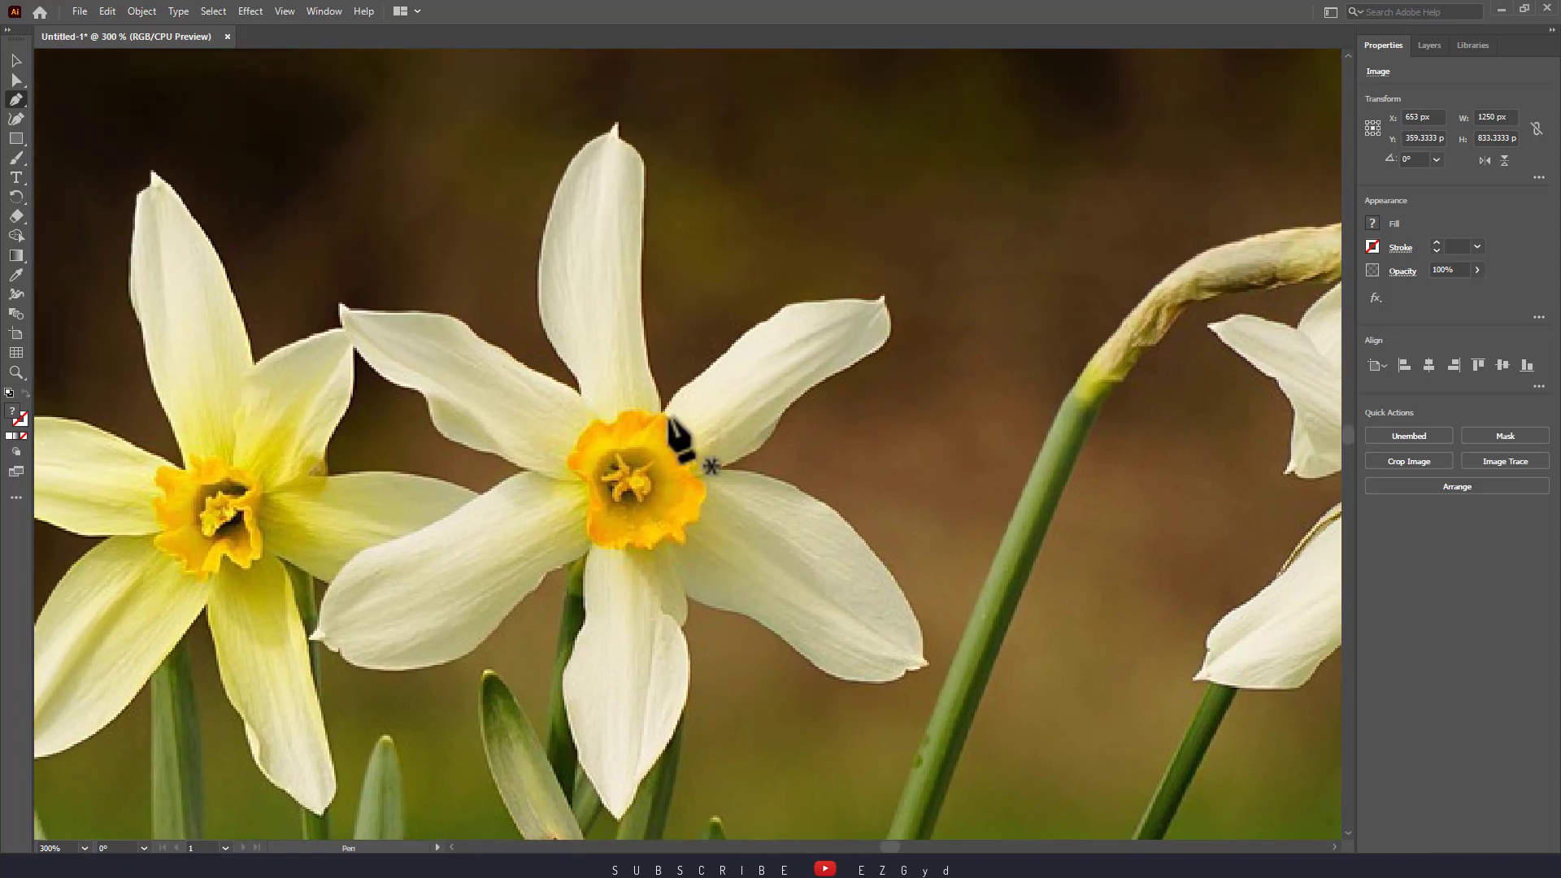
left_click(668, 400)
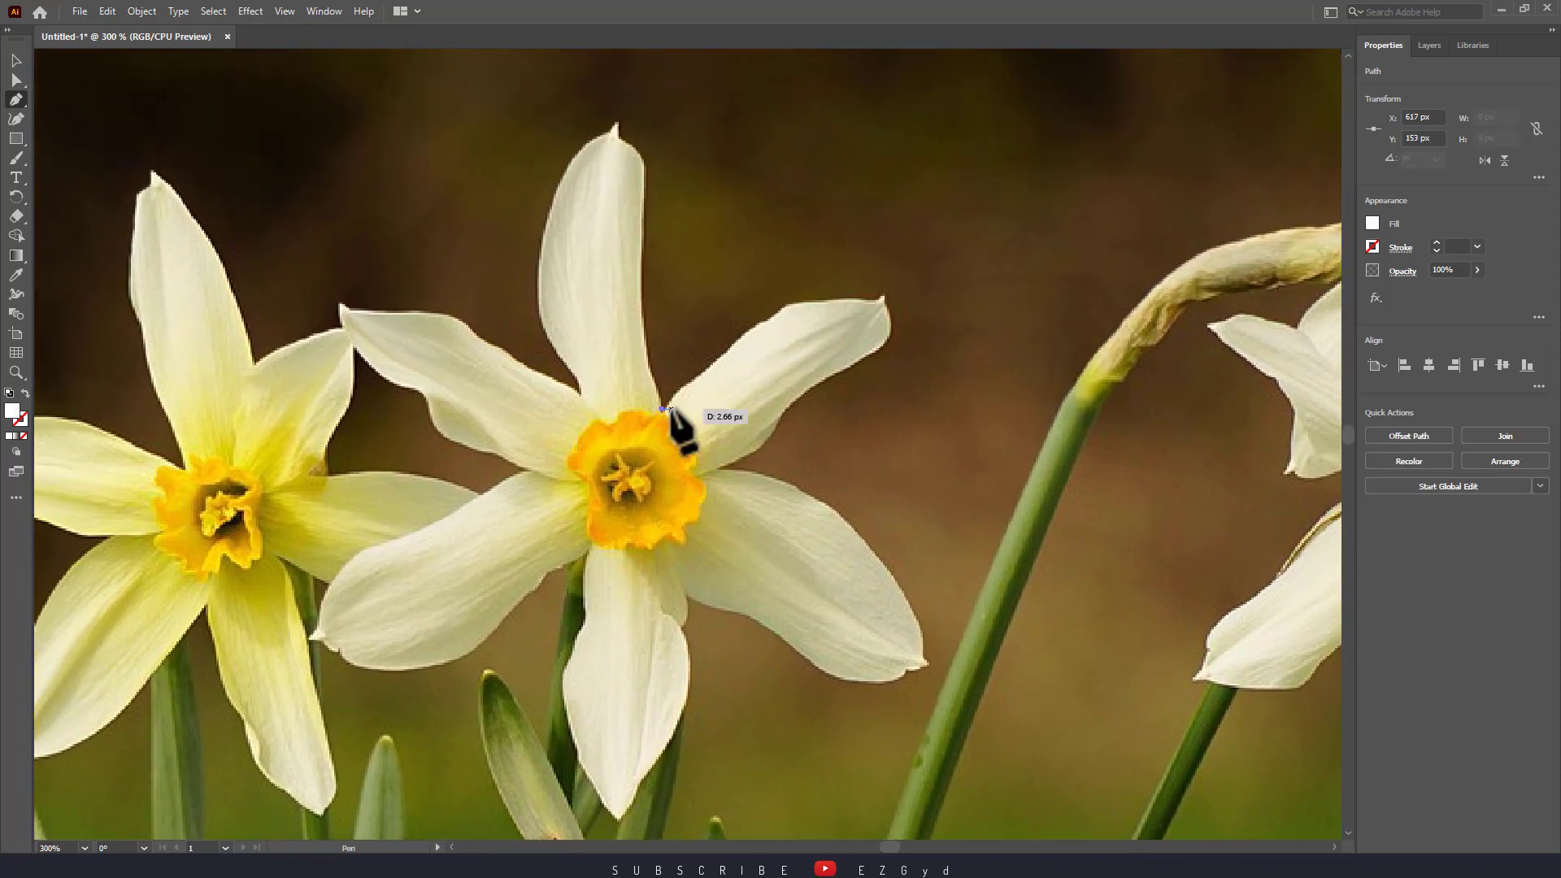
left_click(682, 387)
left_click(698, 378)
left_click(707, 371)
left_click(717, 361)
left_click(739, 339)
left_click(752, 329)
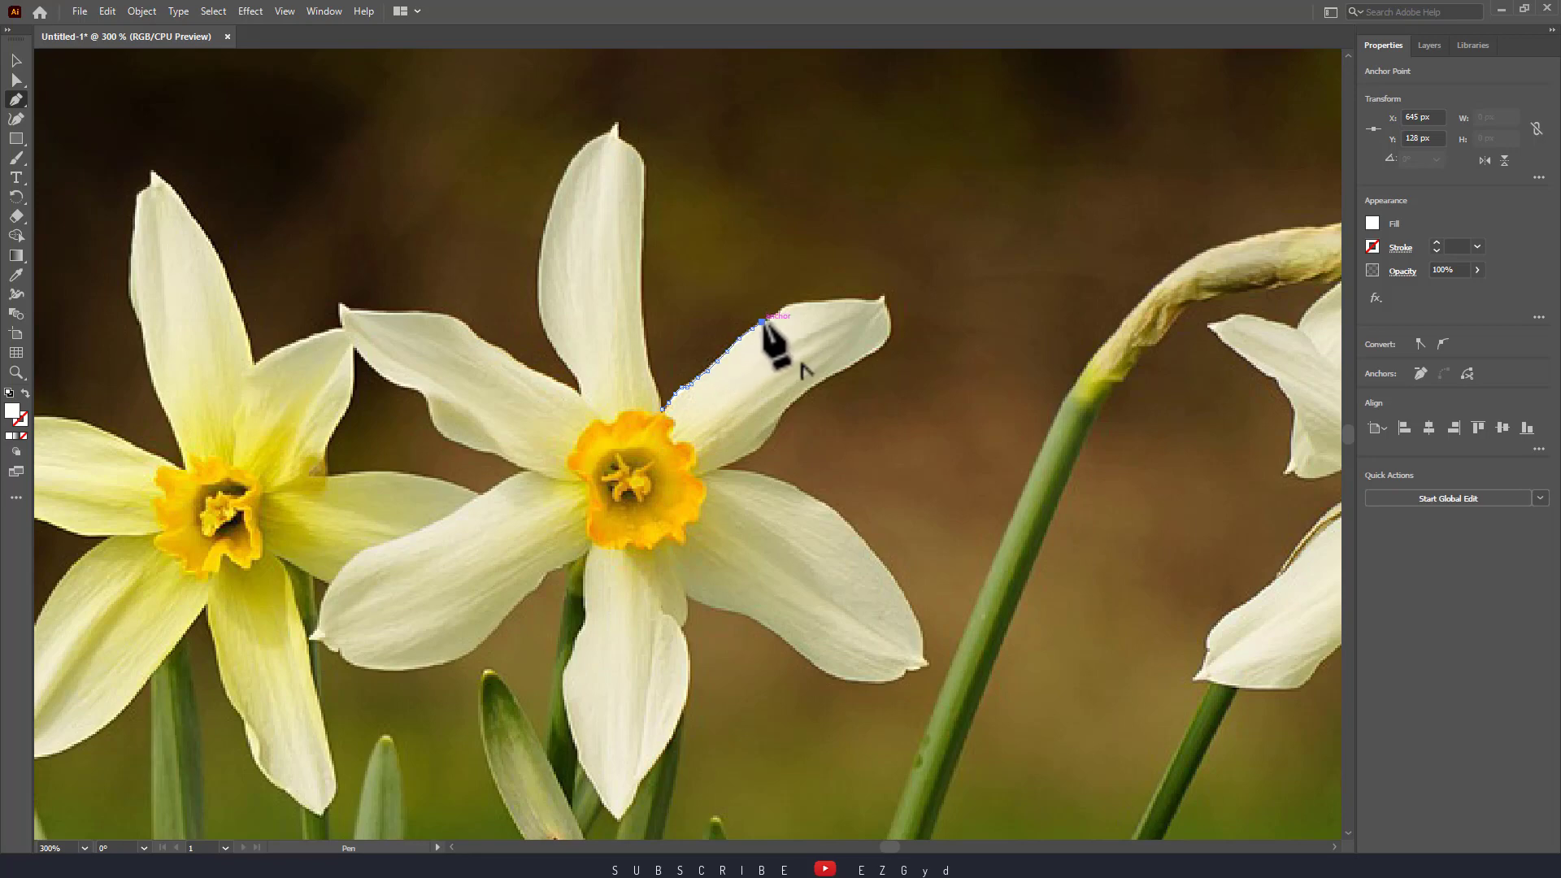
left_click(770, 322)
left_click(786, 307)
left_click(796, 303)
left_click(807, 304)
left_click(816, 303)
left_click(826, 303)
left_click(840, 304)
left_click(853, 304)
left_click(862, 303)
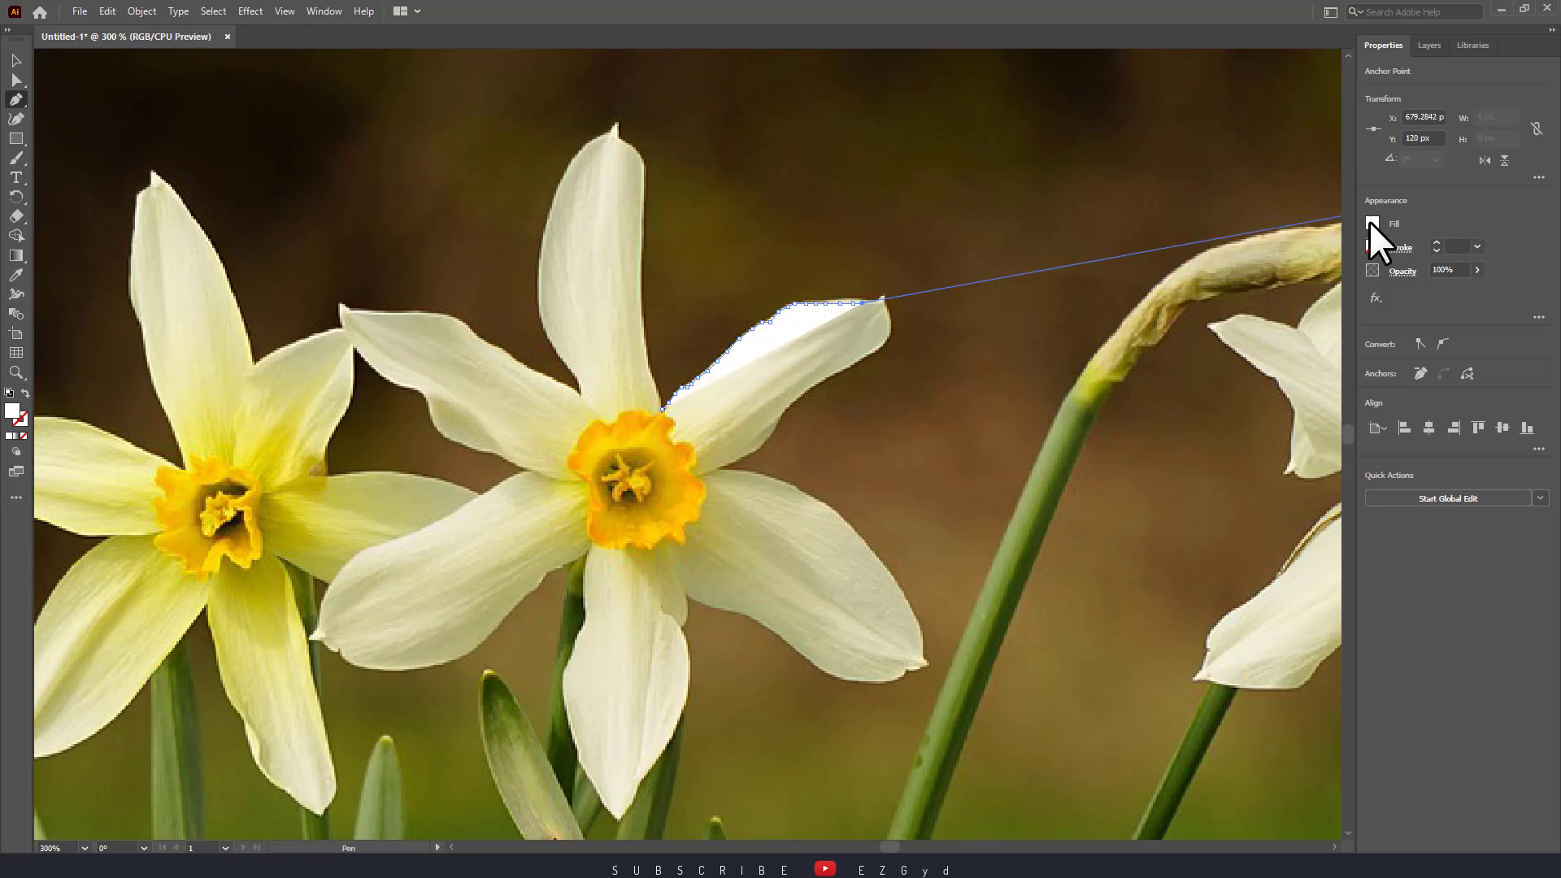
- Set the path's fill to none and continue the outline to the tip of the upper-right petal
left_click(1373, 219)
left_click(1191, 262)
left_click(873, 303)
left_click(883, 298)
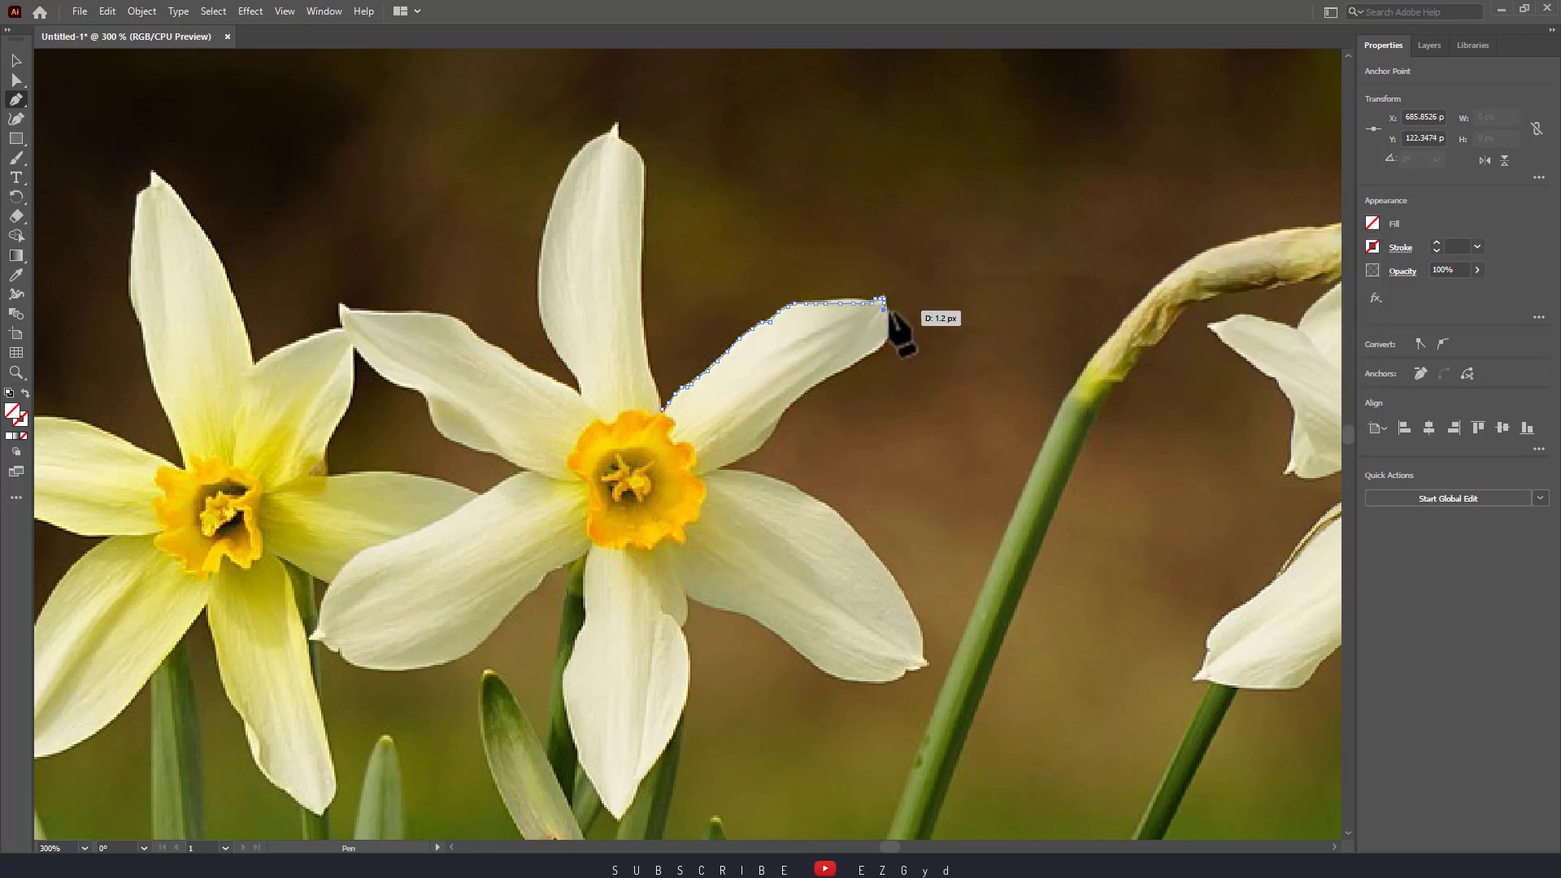
- Trace around the tip and along the lower edge of the upper-right petal back towards the flower's centre
left_click(885, 310)
left_click(890, 322)
left_click(890, 336)
left_click(878, 348)
left_click(859, 362)
left_click(833, 374)
left_click(812, 386)
left_click(796, 402)
left_click(779, 418)
left_click(764, 438)
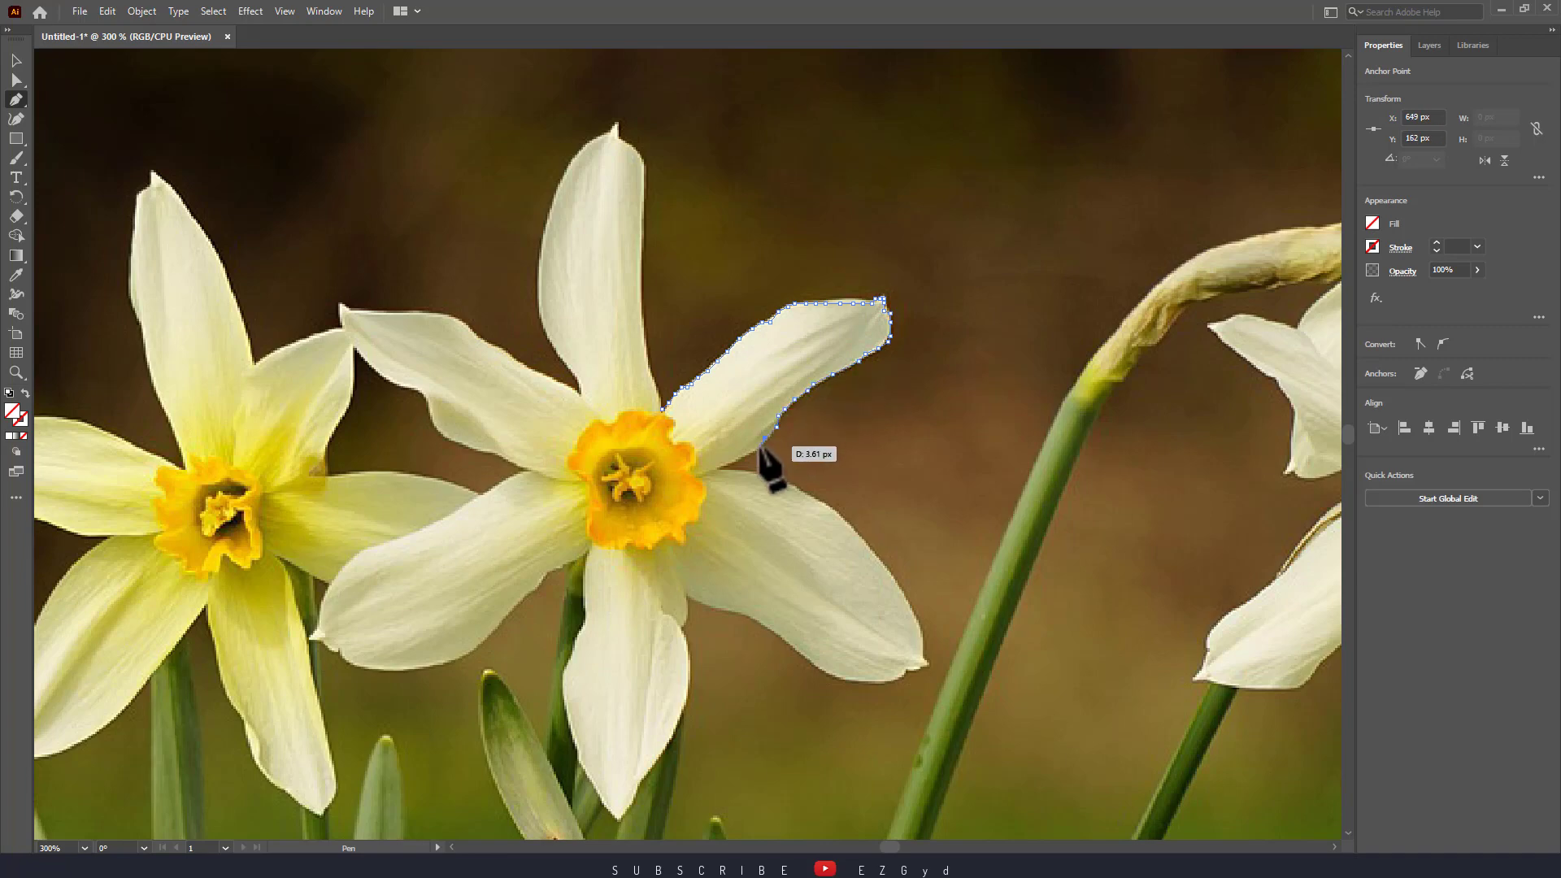
left_click(756, 450)
left_click(727, 464)
- Continue the path along the outer upper edge of the lower-right petal towards its tip
left_click(769, 476)
left_click(827, 507)
left_click(843, 518)
left_click(856, 532)
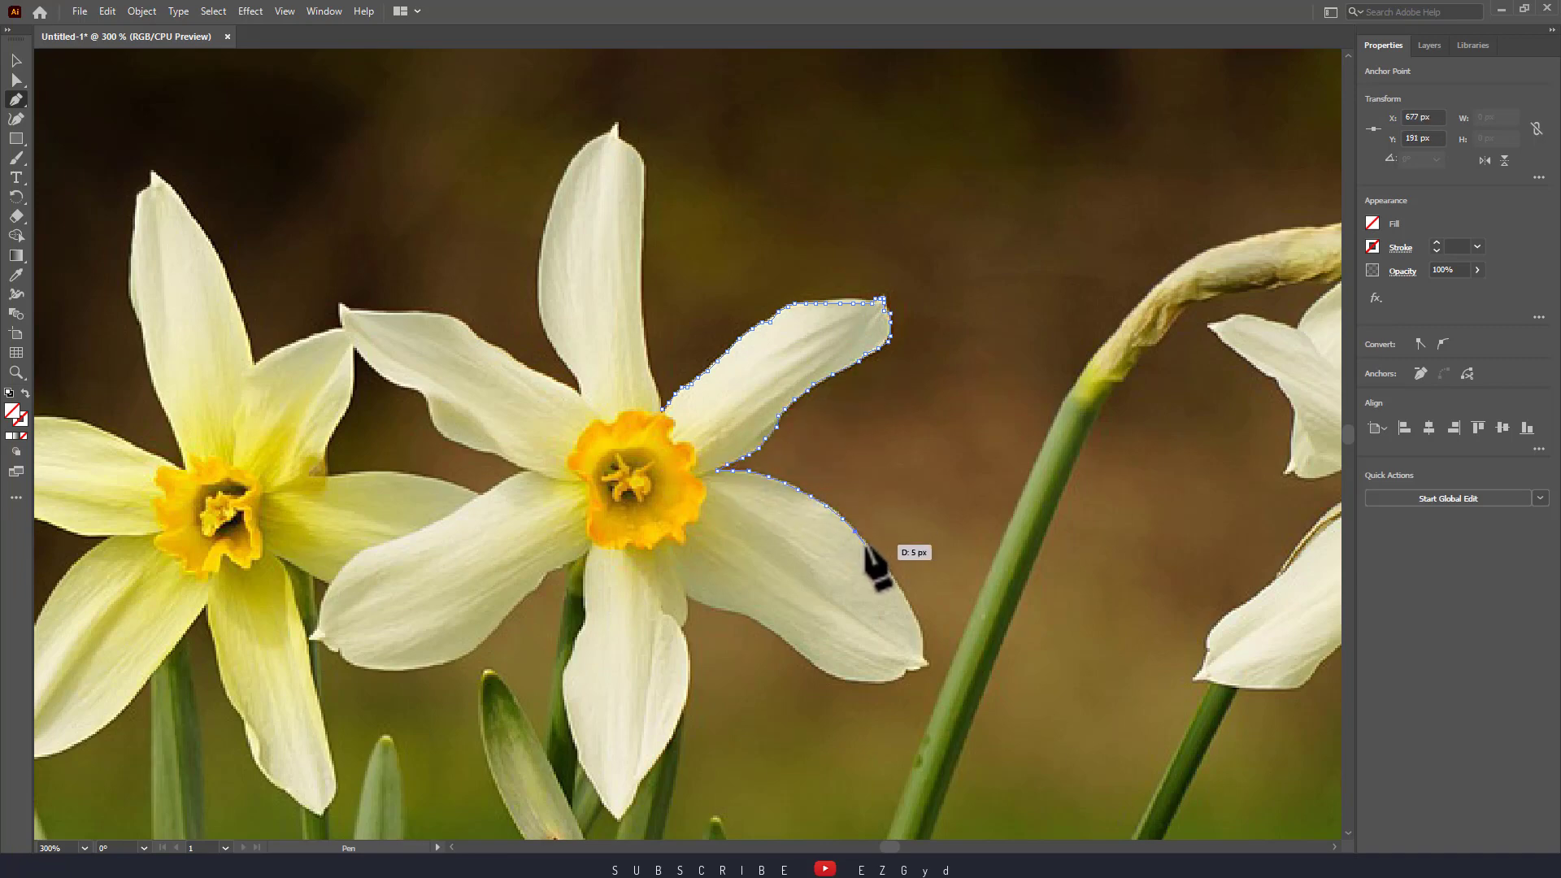
left_click(866, 545)
left_click(875, 558)
left_click(888, 570)
left_click(900, 593)
left_click(910, 609)
- Trace around the lower-right petal's tip and along its underside to where it meets the bottom petal
left_click(914, 670)
left_click(888, 683)
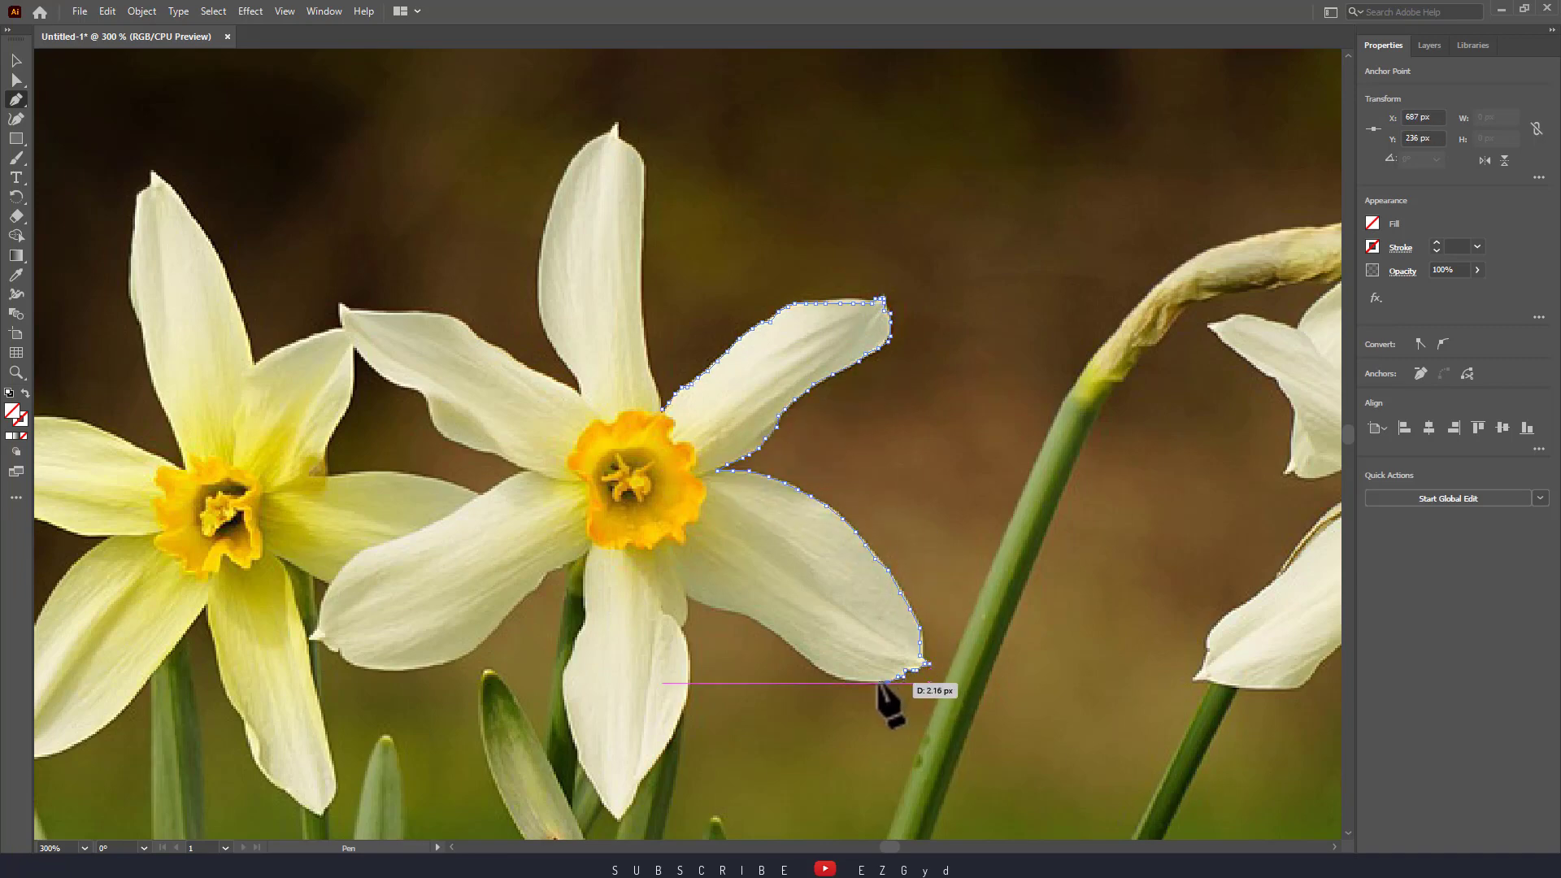
left_click(860, 683)
left_click(823, 671)
left_click(801, 650)
left_click(778, 632)
left_click(752, 618)
left_click(723, 612)
left_click(685, 595)
- Trace the right edge of the middle flower's bottom petal down to its tip
left_click(691, 616)
left_click(683, 627)
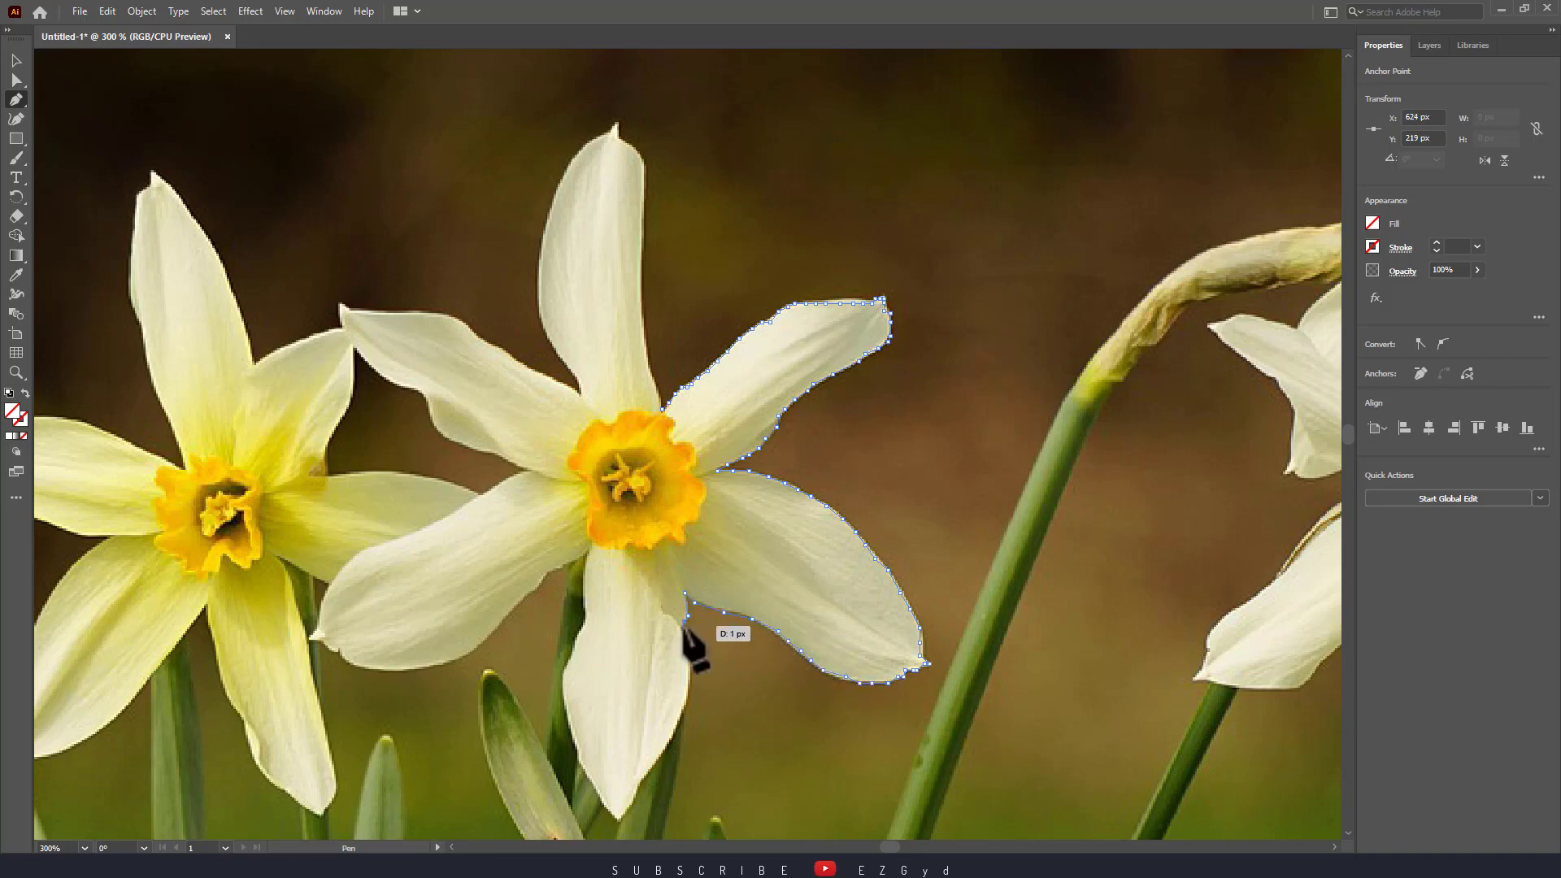
left_click(689, 656)
left_click(688, 694)
left_click(681, 715)
left_click(669, 741)
left_click_drag(669, 742, 712, 621)
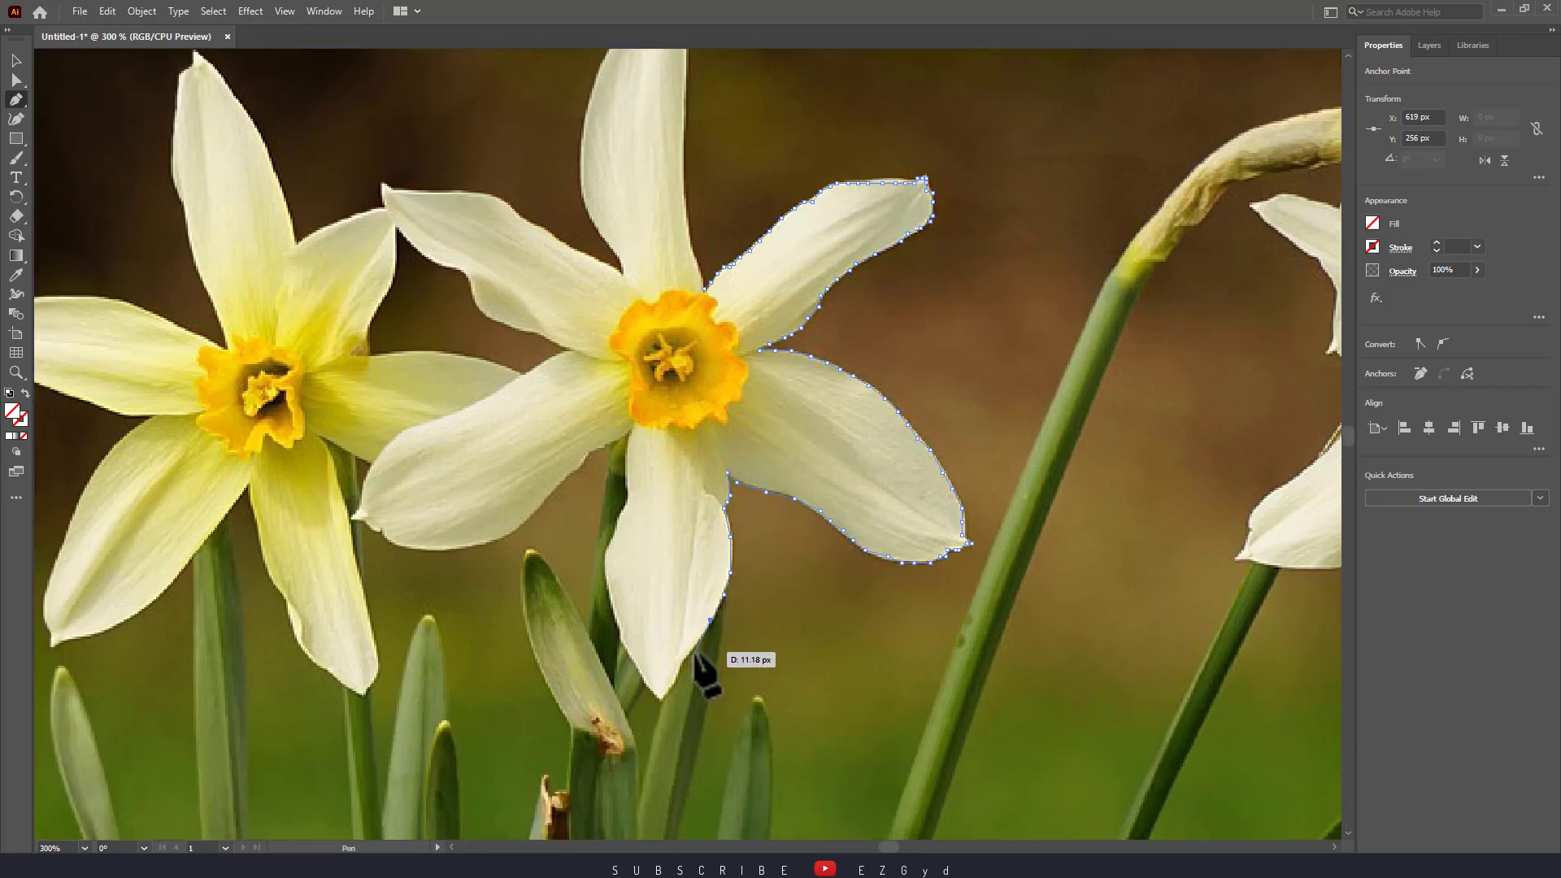
left_click(692, 650)
left_click(683, 662)
left_click(676, 679)
left_click(666, 694)
left_click(660, 698)
- Trace the left edge of the bottom petal from its tip up to the flower's centre
left_click(647, 685)
left_click(636, 664)
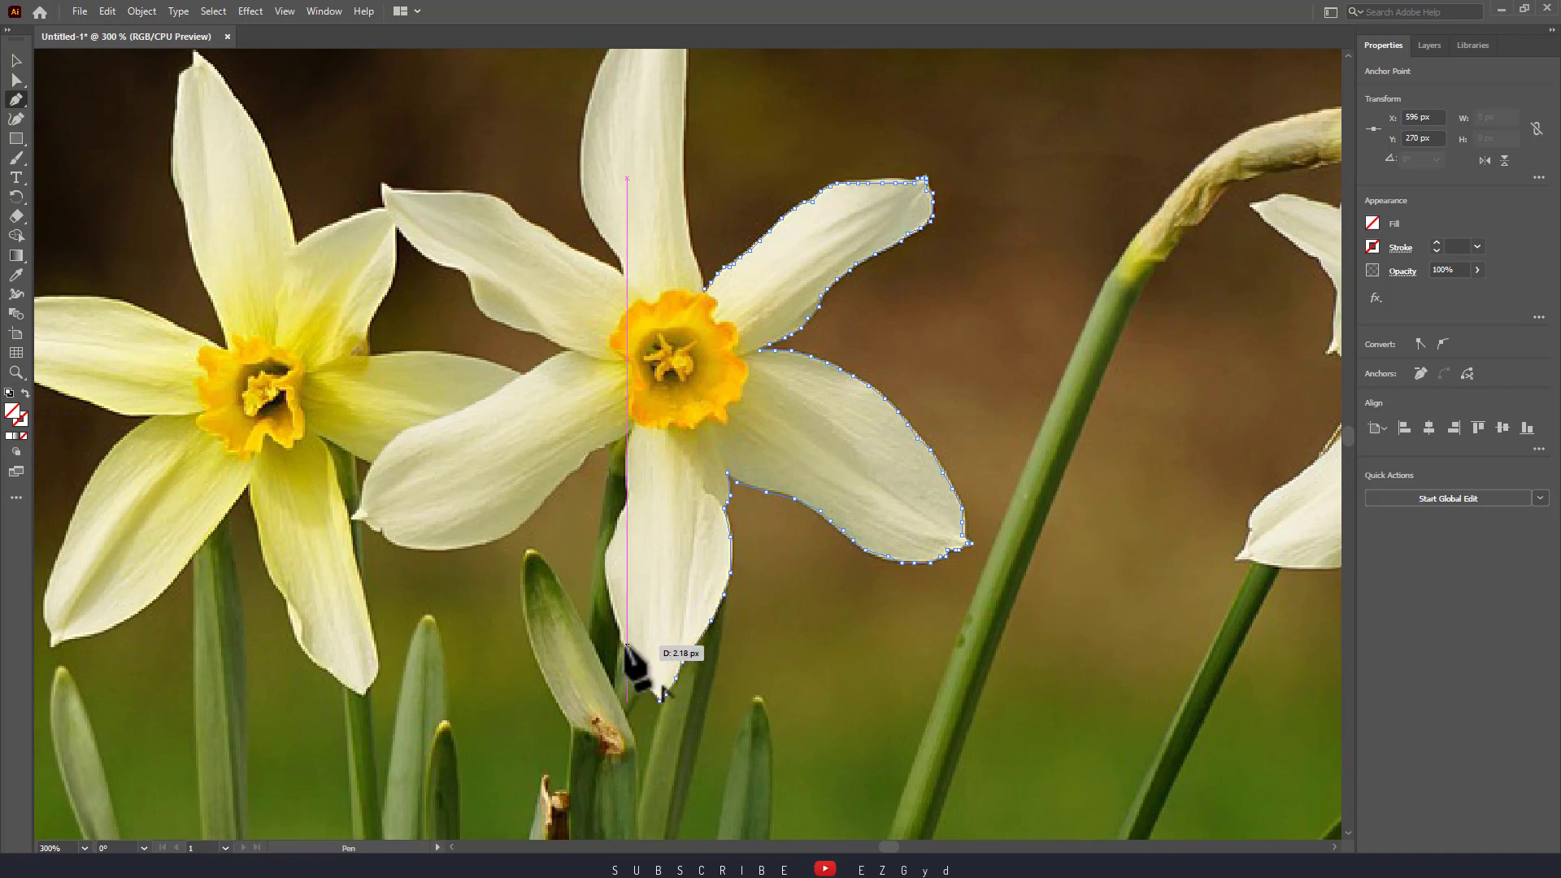
left_click(622, 637)
left_click(614, 607)
left_click(606, 559)
left_click(618, 527)
left_click(627, 501)
left_click(632, 434)
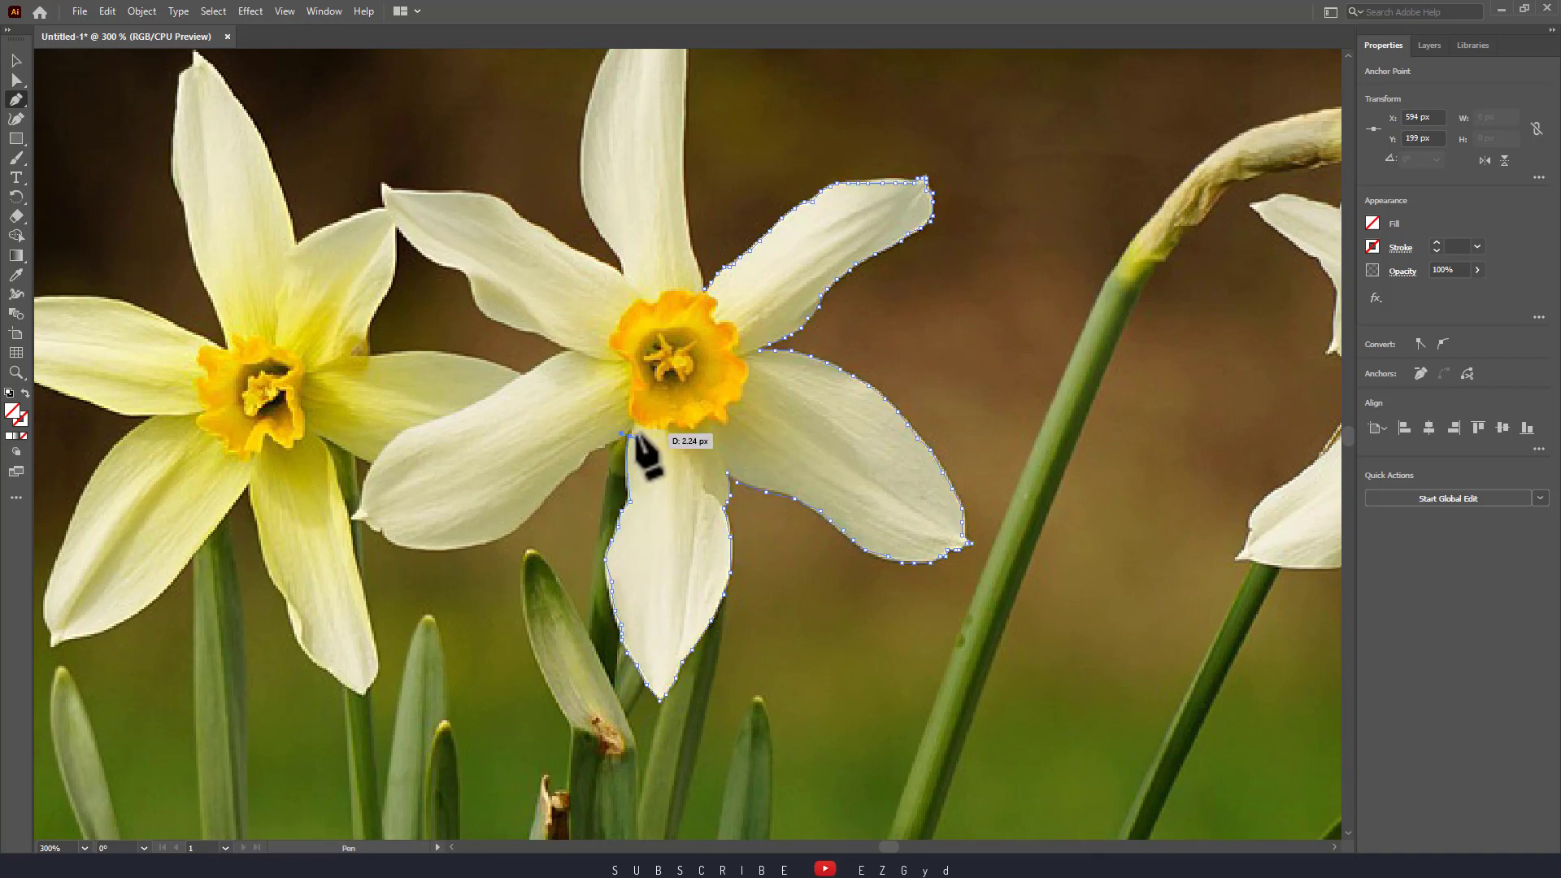
- Continue the path along the lower edge of the lower-left petal to its tip
left_click(627, 437)
left_click(599, 451)
left_click(567, 472)
left_click(546, 497)
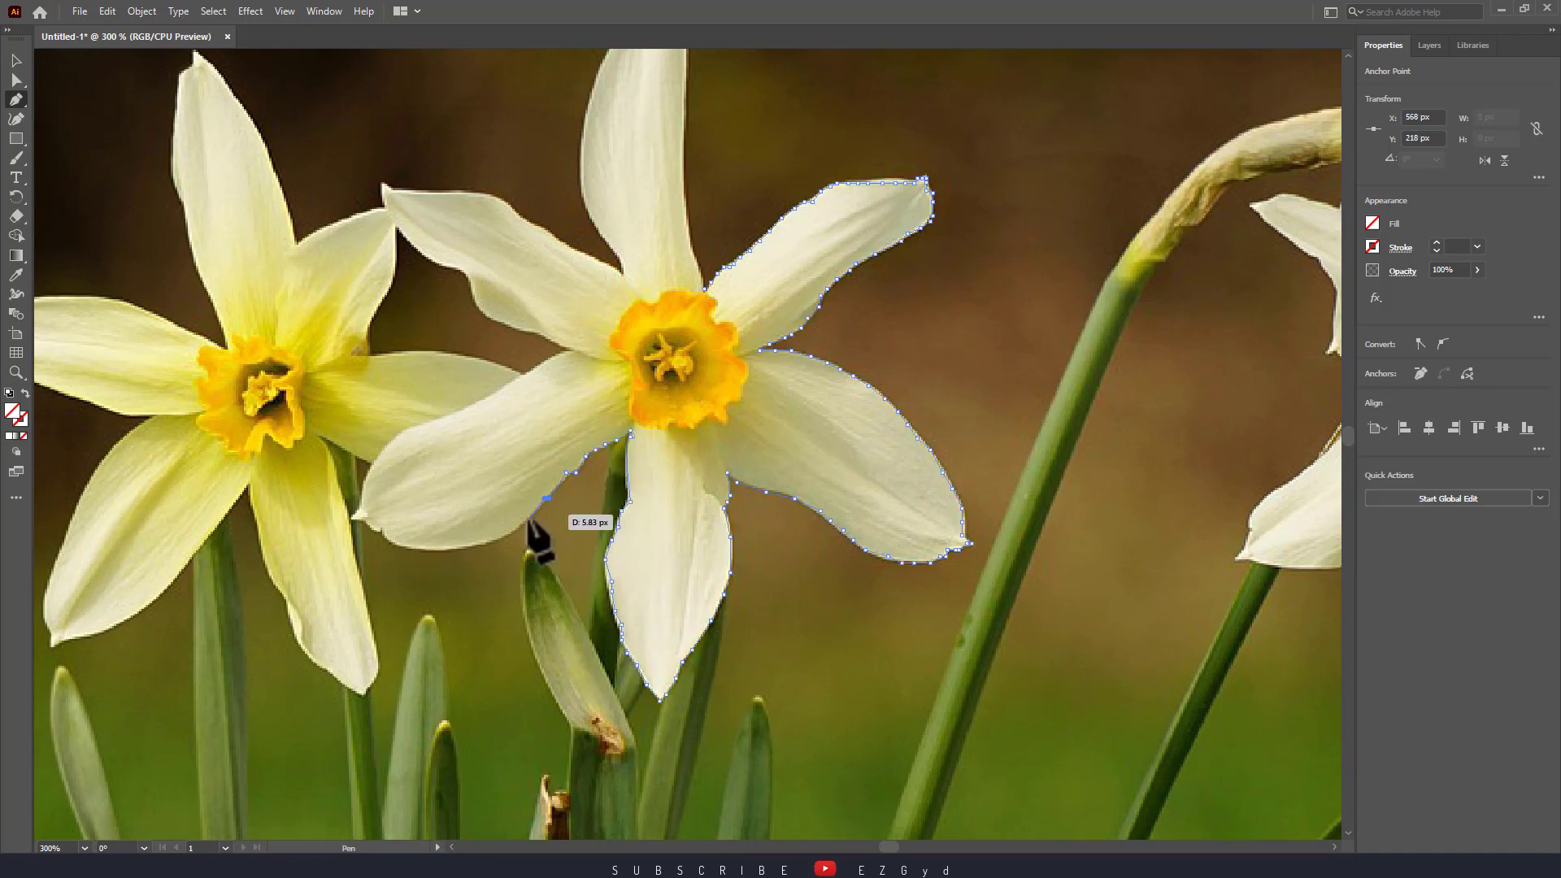
left_click_drag(502, 537, 626, 566)
left_click(492, 542)
left_click(483, 544)
left_click(469, 546)
left_click(447, 550)
left_click(418, 550)
left_click(605, 559)
left_click(565, 535)
- Trace the upper edge of the lower-left petal from its tip back towards the flower's centre
left_click(574, 520)
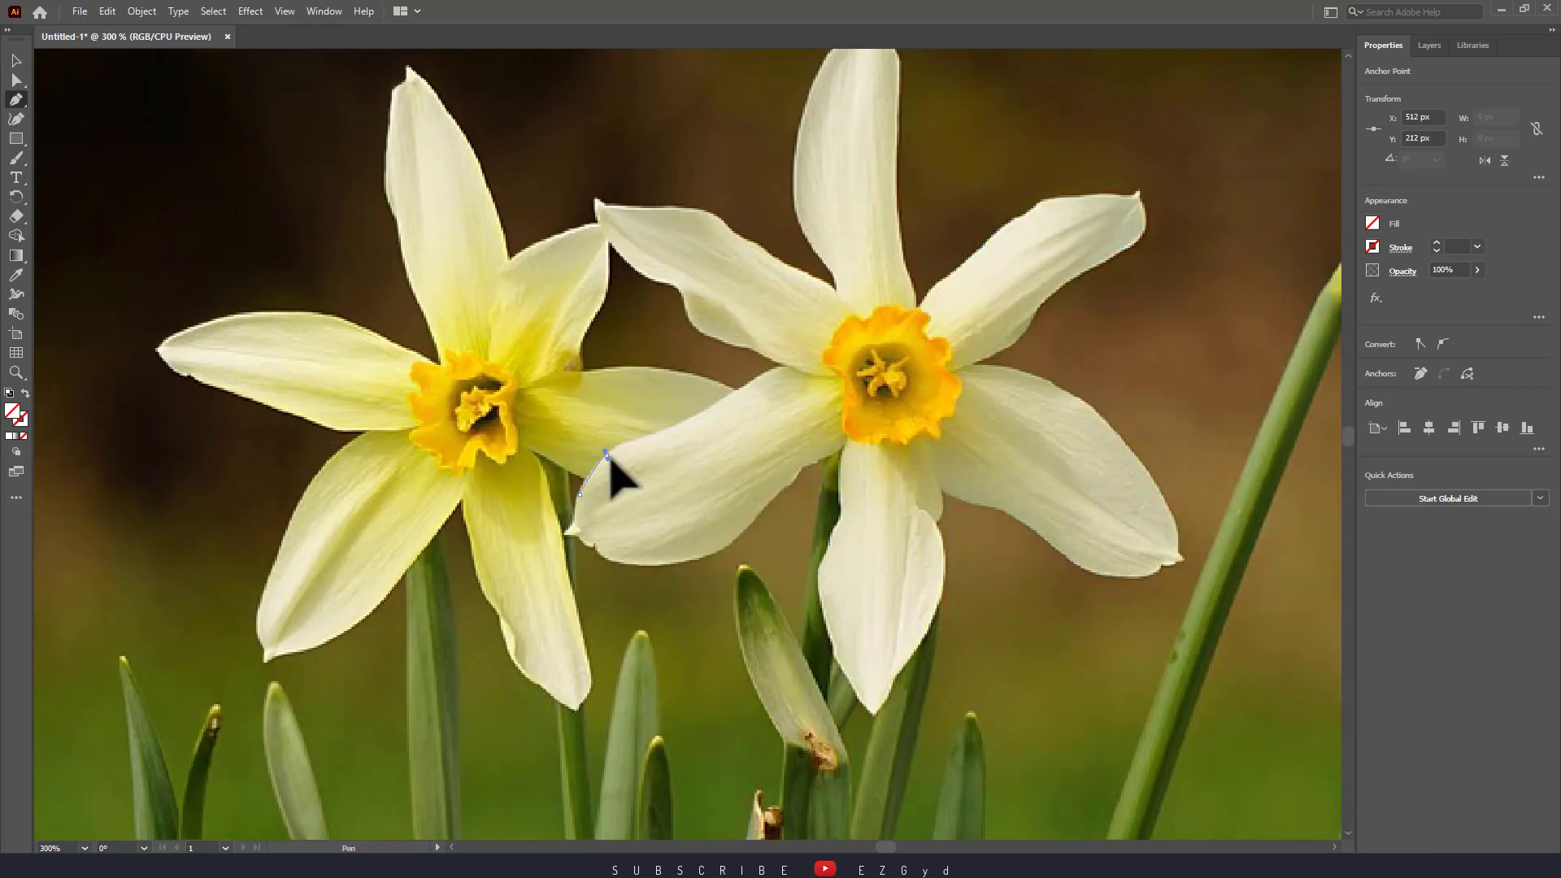
left_click(606, 453)
left_click(633, 439)
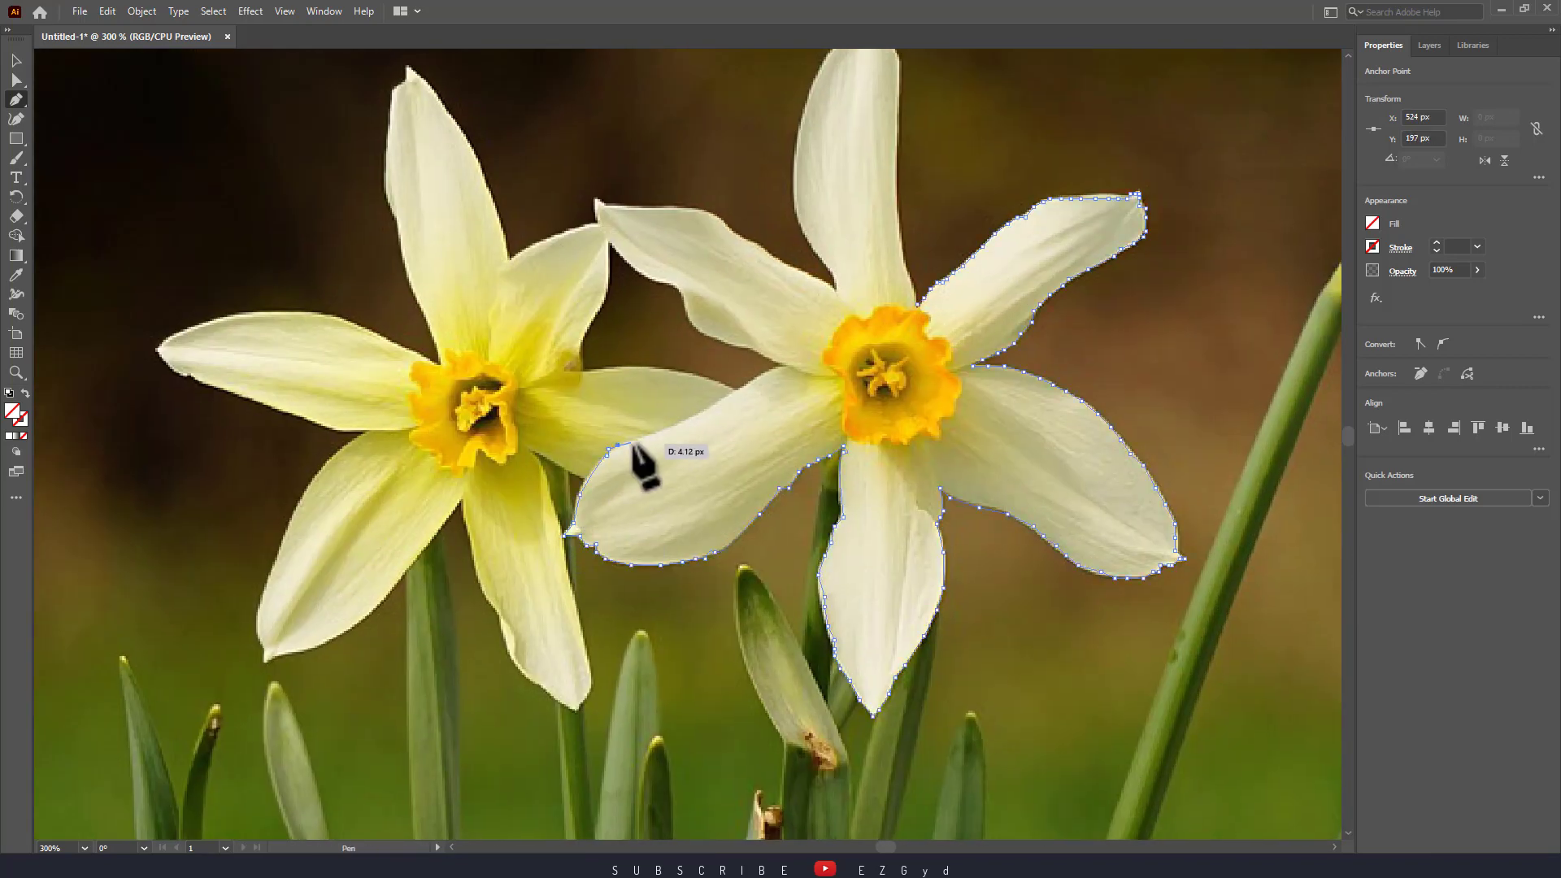
left_click(656, 437)
left_click(683, 422)
left_click(714, 404)
left_click(737, 391)
left_click(773, 367)
left_click(785, 366)
- Trace the lower edge of the middle flower's upper-left petal out to its tip
left_click_drag(786, 366, 917, 541)
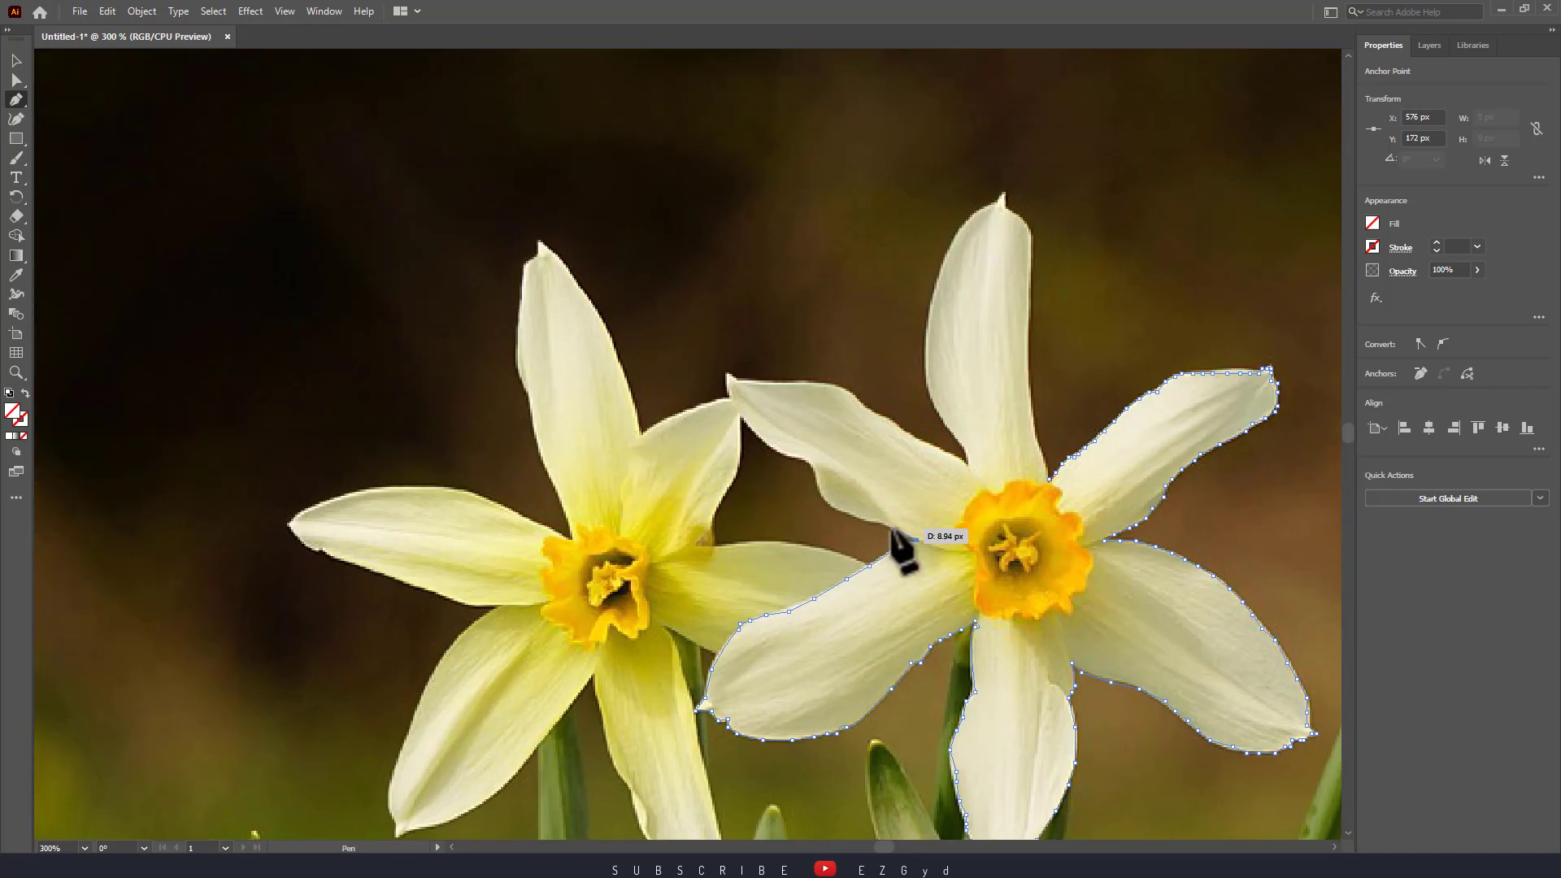
left_click(892, 528)
left_click(866, 524)
left_click(847, 512)
left_click(830, 502)
left_click(814, 472)
left_click(799, 457)
left_click(737, 383)
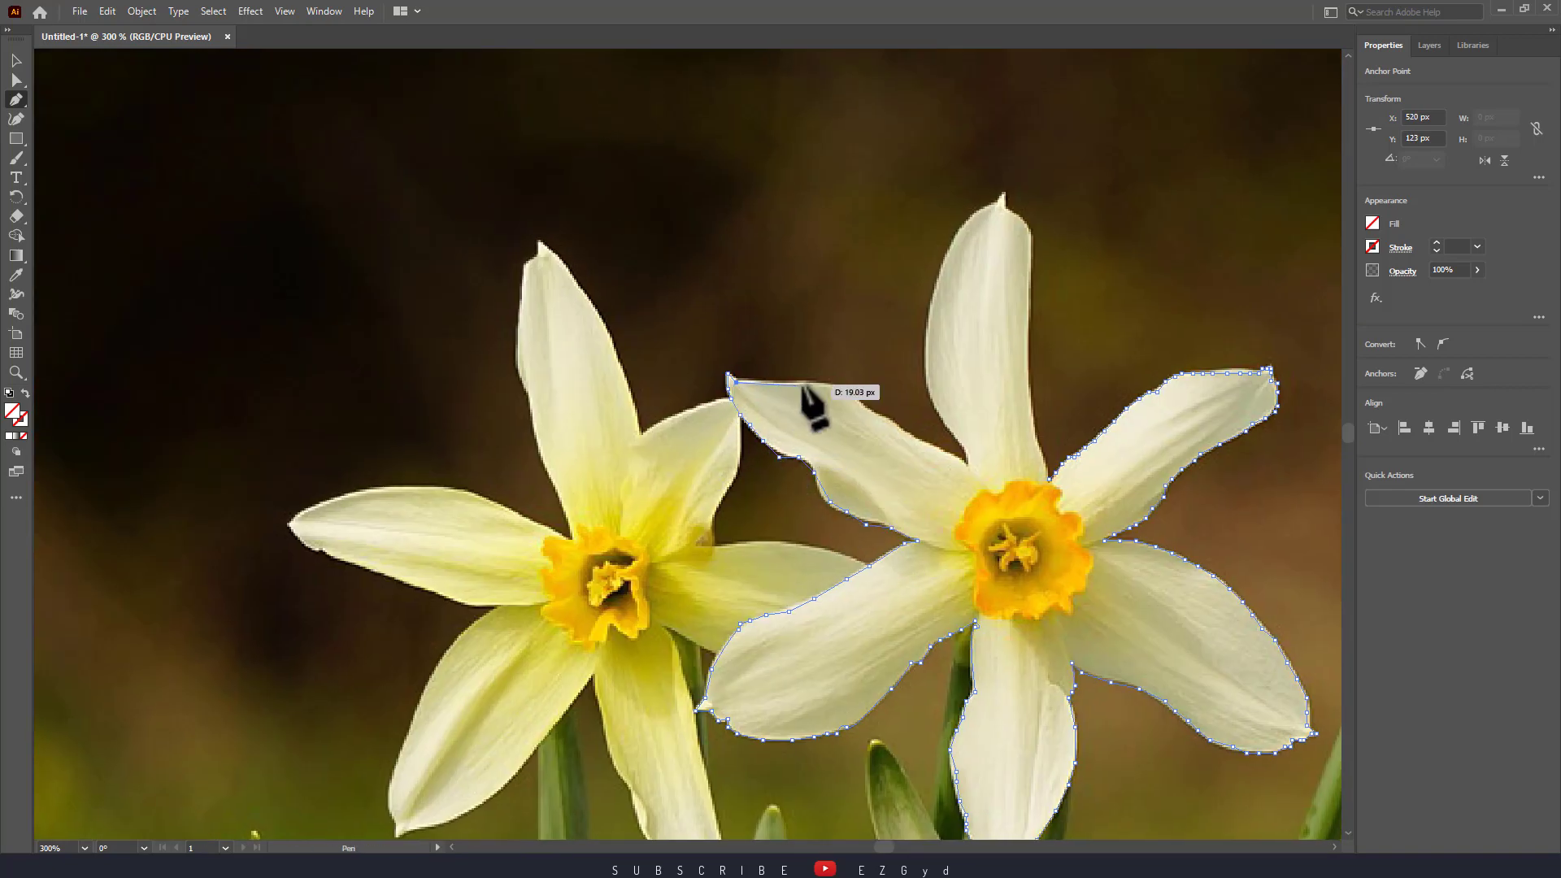
- Trace the upper edge of the upper-left petal back to the base of the top petal
left_click(824, 386)
left_click(852, 392)
left_click(862, 406)
left_click(891, 421)
left_click(920, 441)
left_click(956, 456)
left_click(967, 464)
- Trace the left edge of the middle flower's top petal up to its tip
left_click(938, 421)
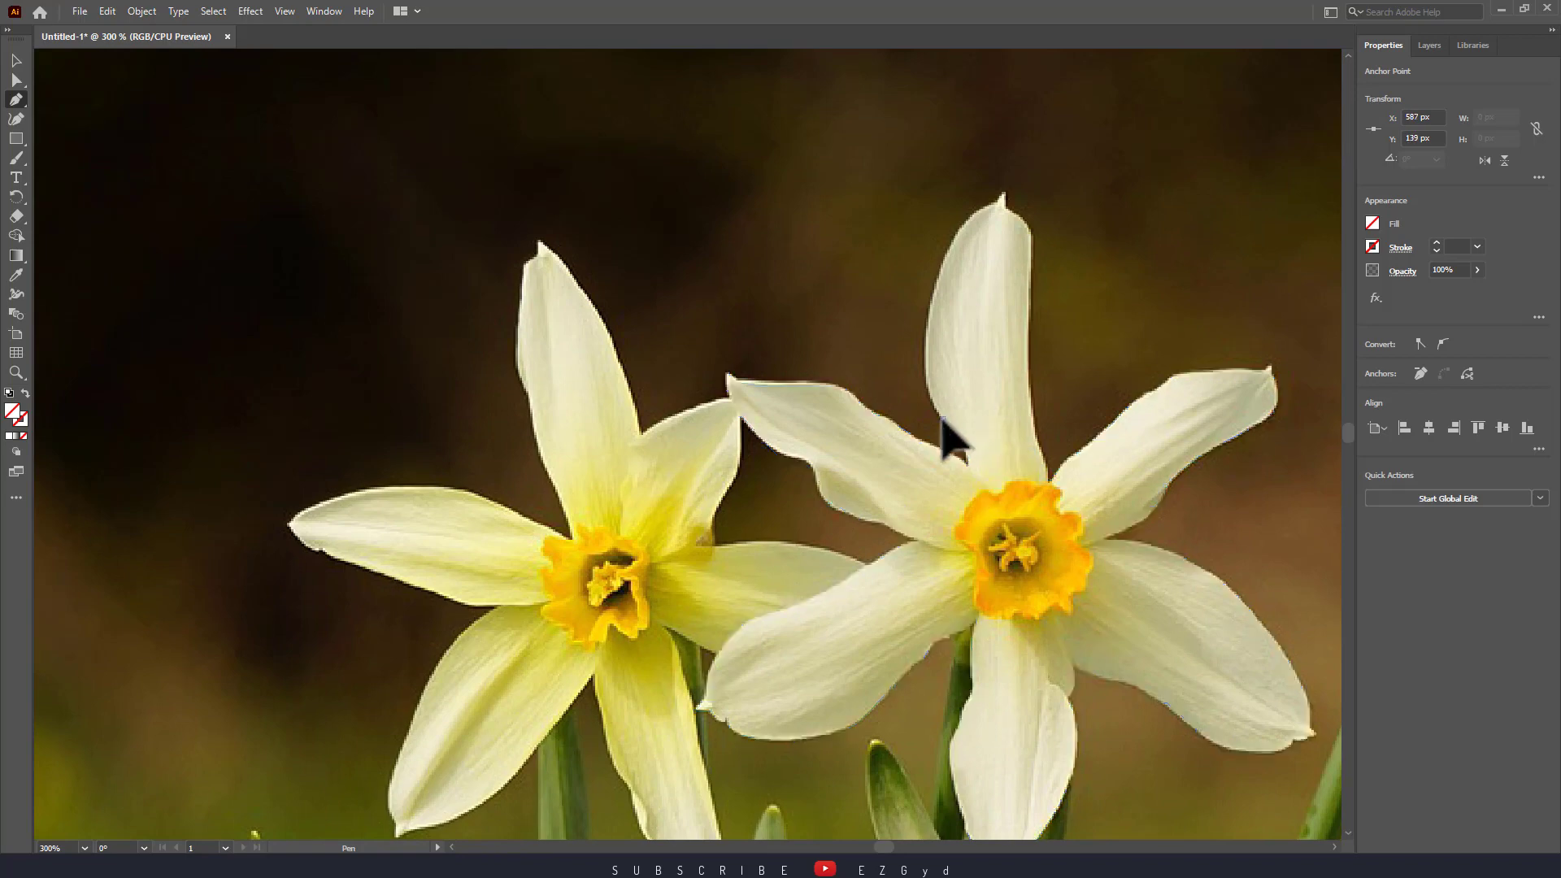
left_click(927, 391)
left_click(926, 364)
left_click(928, 327)
left_click(937, 282)
left_click(954, 235)
left_click(972, 218)
left_click(995, 206)
left_click(998, 204)
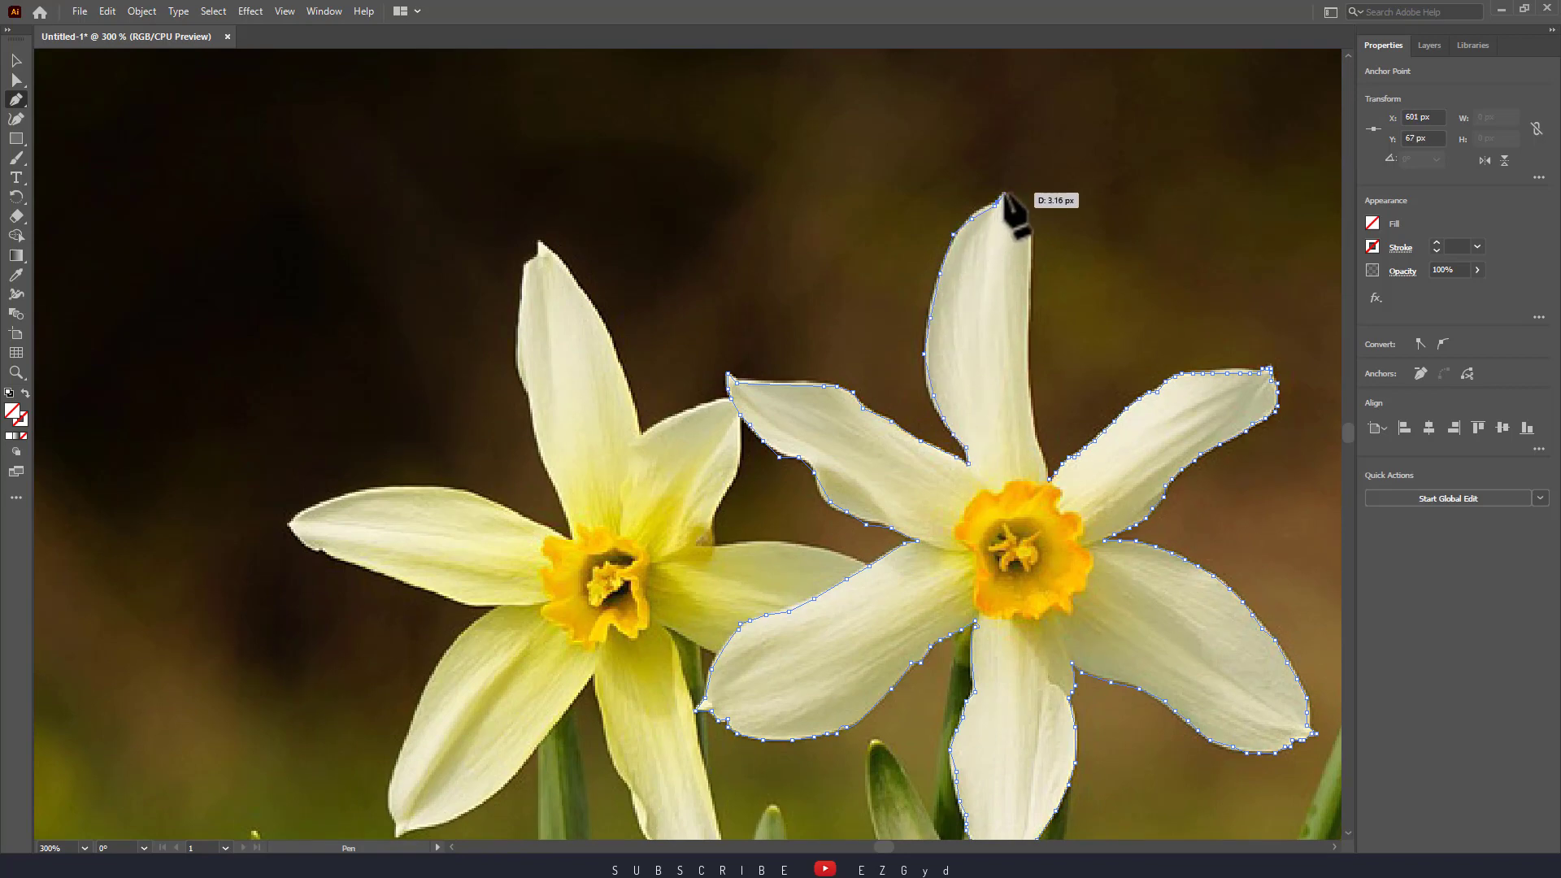
left_click(1006, 193)
- Trace the right edge of the top petal down and close the outline at its starting point
left_click(1006, 210)
left_click(1028, 231)
left_click(1030, 241)
left_click_drag(1032, 252, 876, 334)
left_click(874, 371)
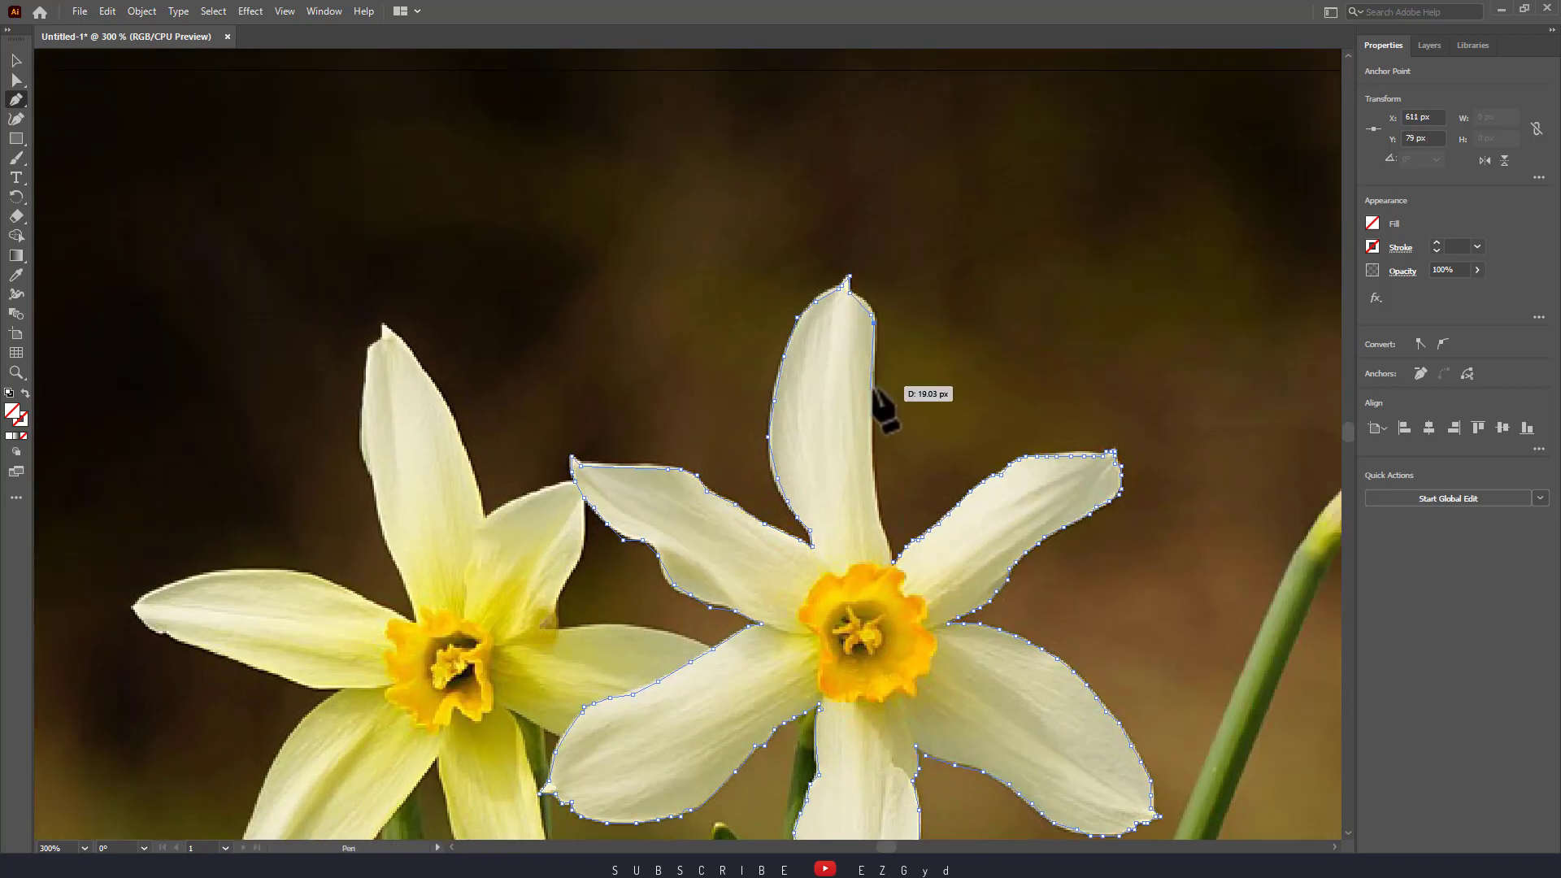
left_click(871, 449)
left_click(874, 488)
left_click(889, 556)
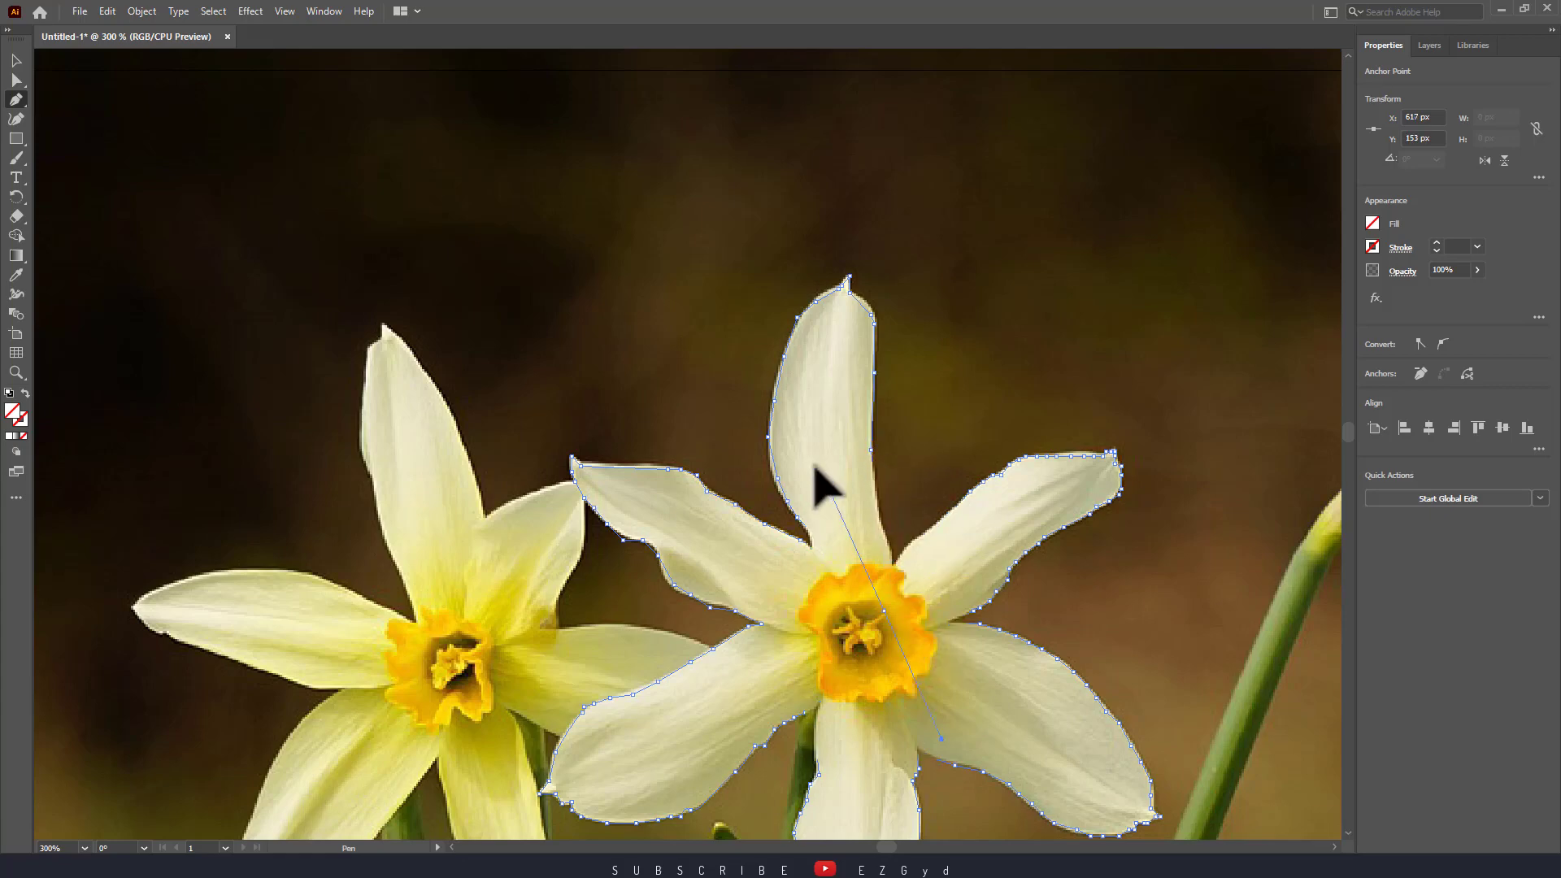
- Select the image together with the traced flower outline and make a clipping mask from them
key("v")
left_click_drag(621, 379, 537, 202)
key("ctrl+a")
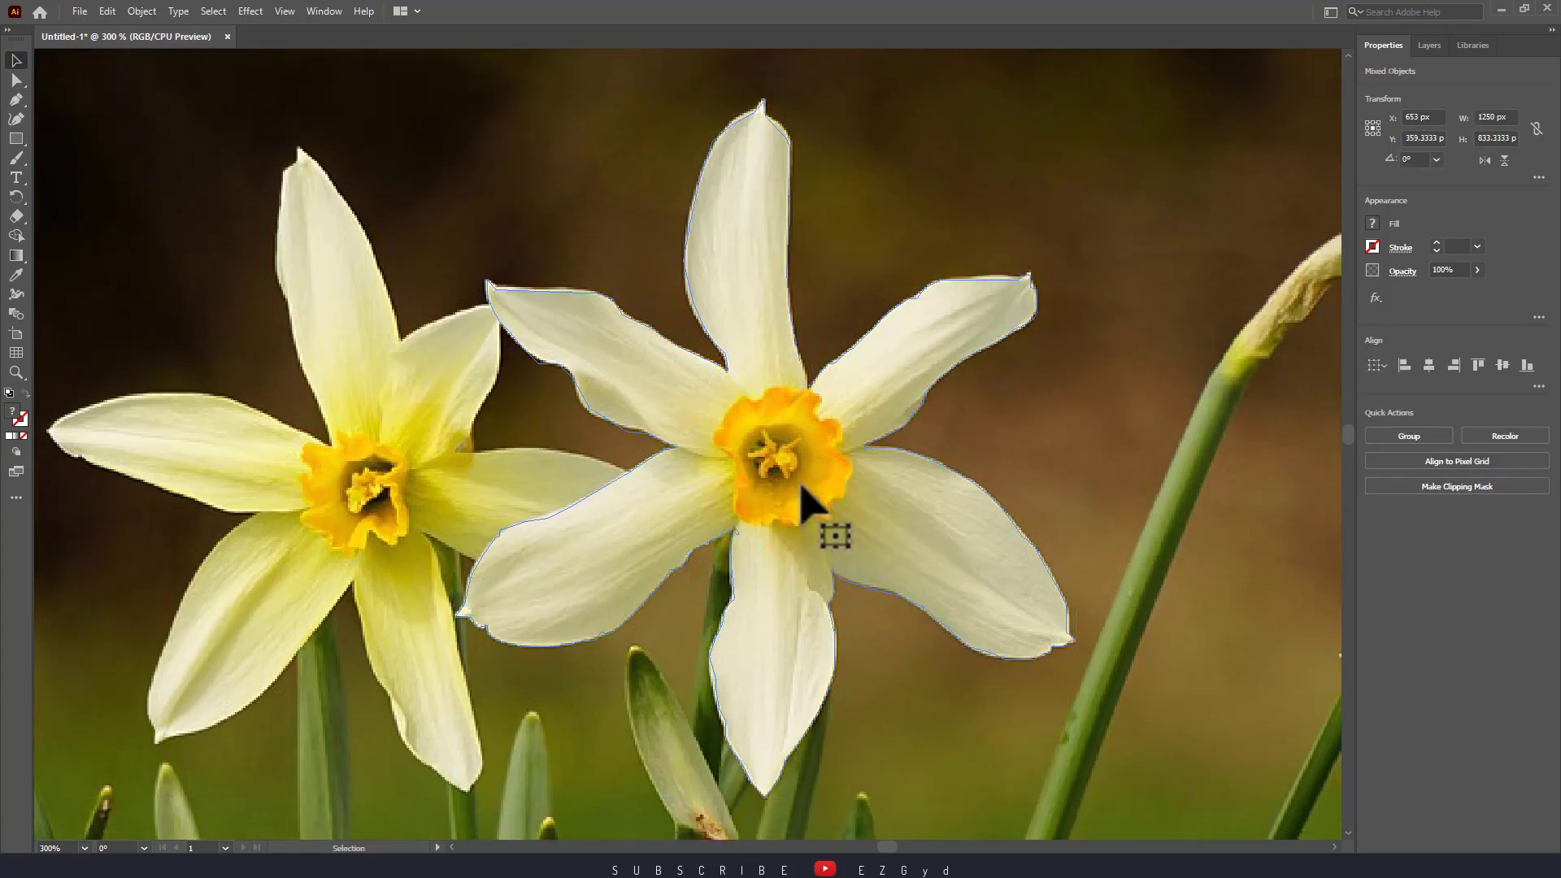
right_click(800, 486)
left_click(857, 623)
key("ctrl+minus")
left_click(1071, 537)
key("ctrl+a")
left_click(1206, 501)
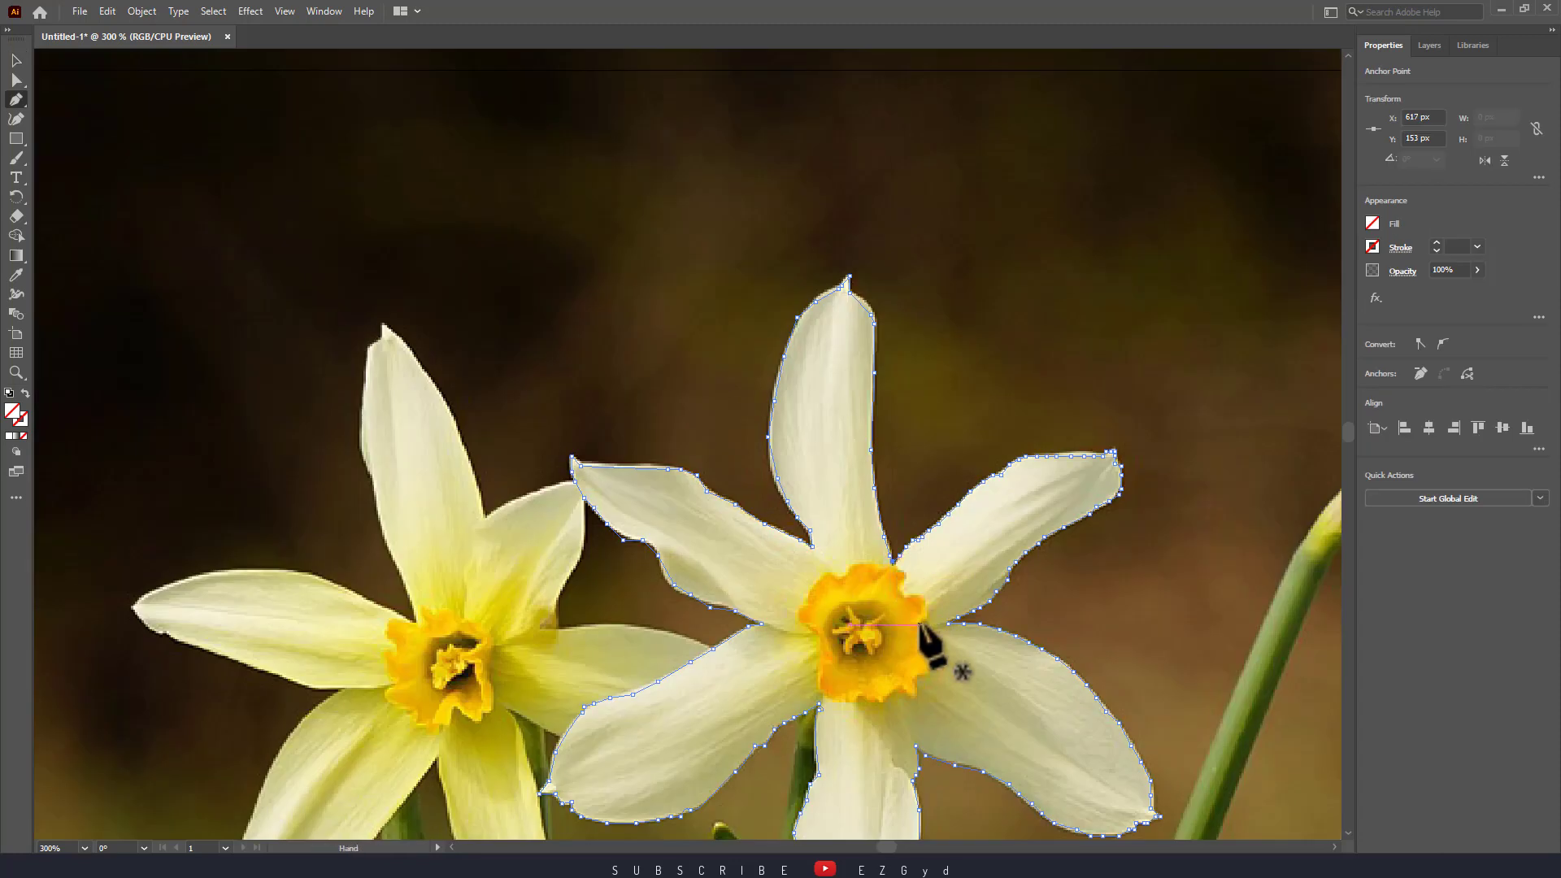
- Clip the photo to the traced outline with a clipping mask so that only the middle flower remains, and deselect it
left_click_drag(884, 611, 809, 459)
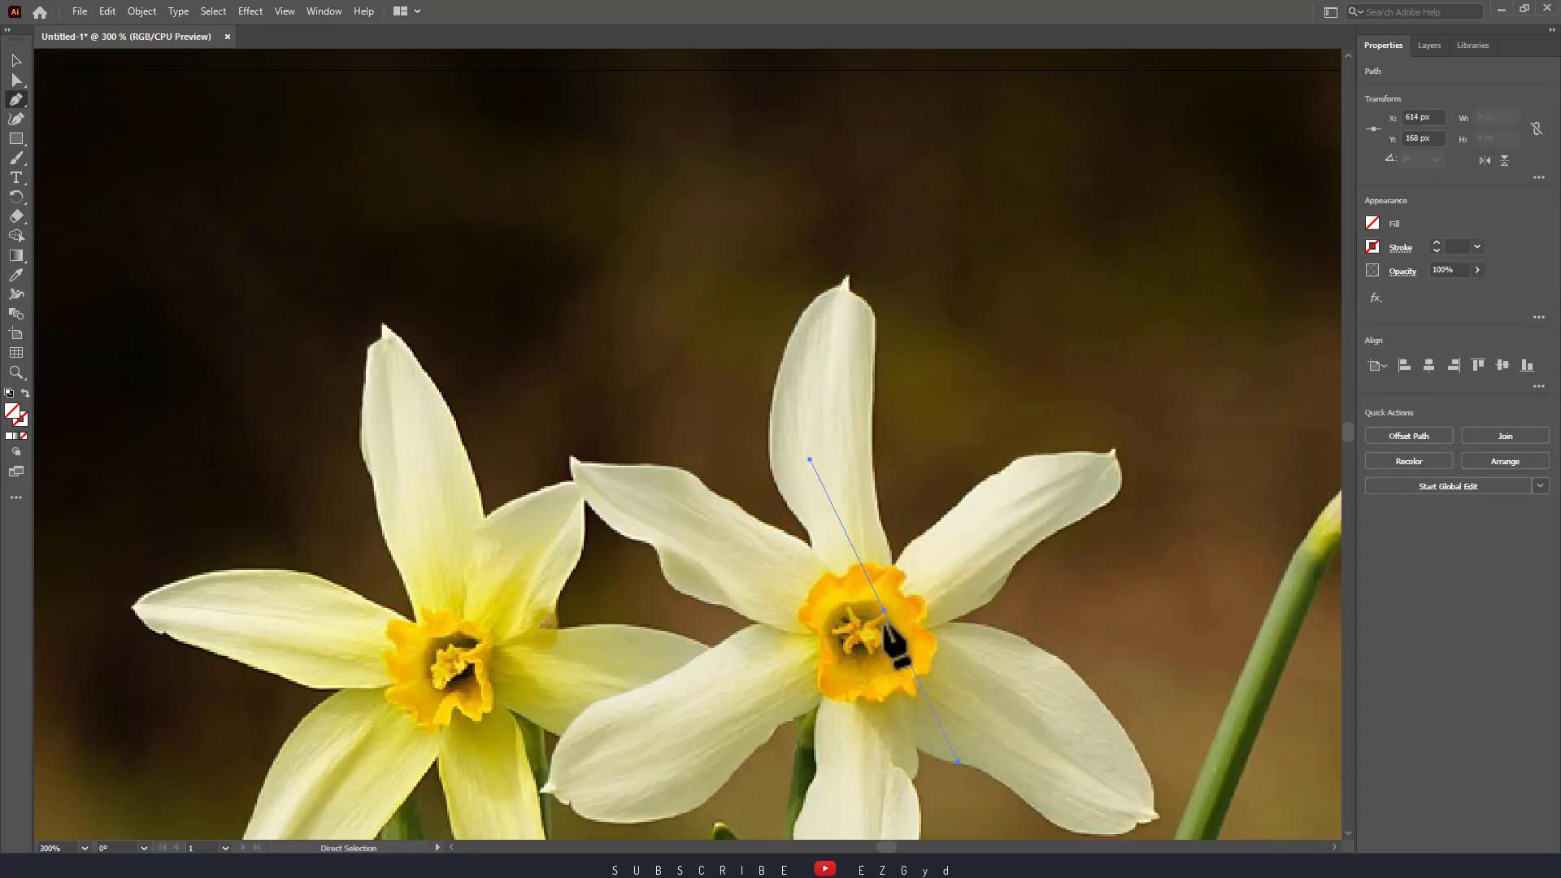
key("ctrl+z")
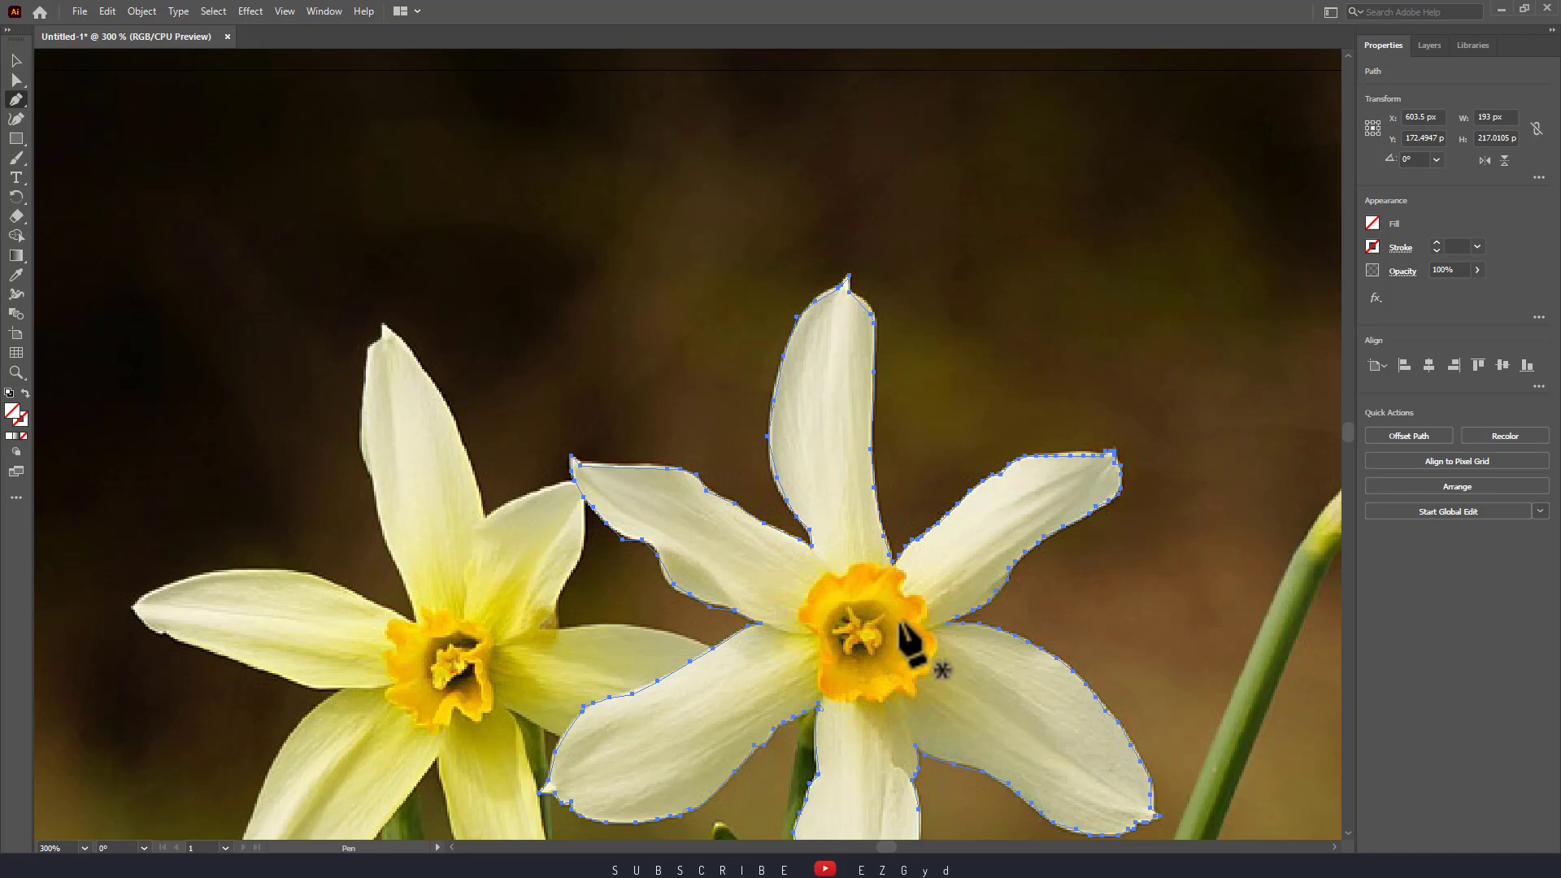
key("v")
key("ctrl+c")
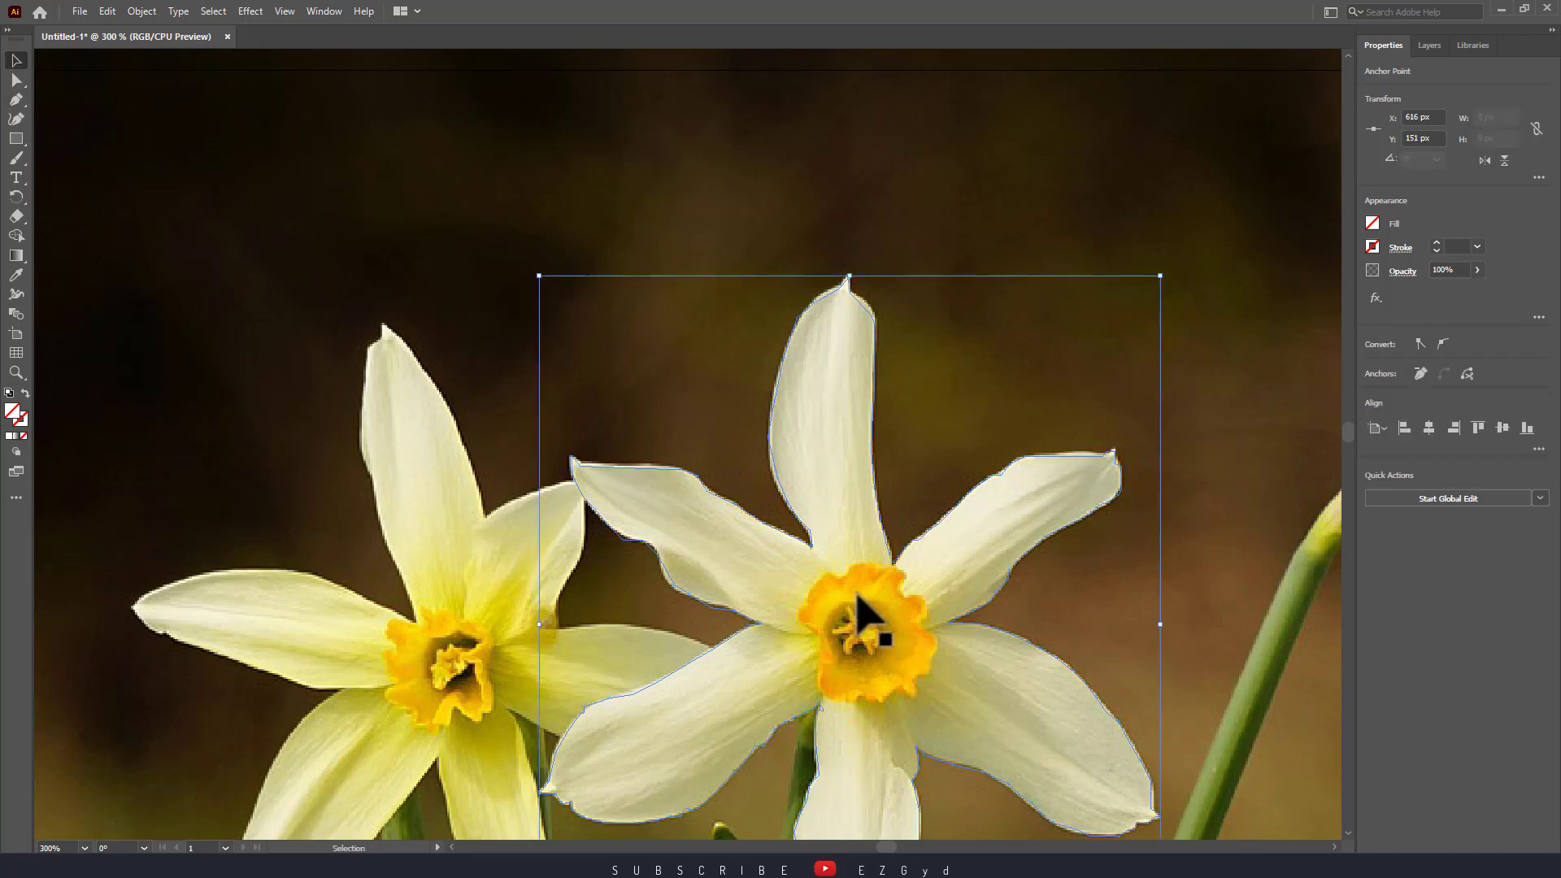
key("space")
left_click_drag(645, 418, 565, 255)
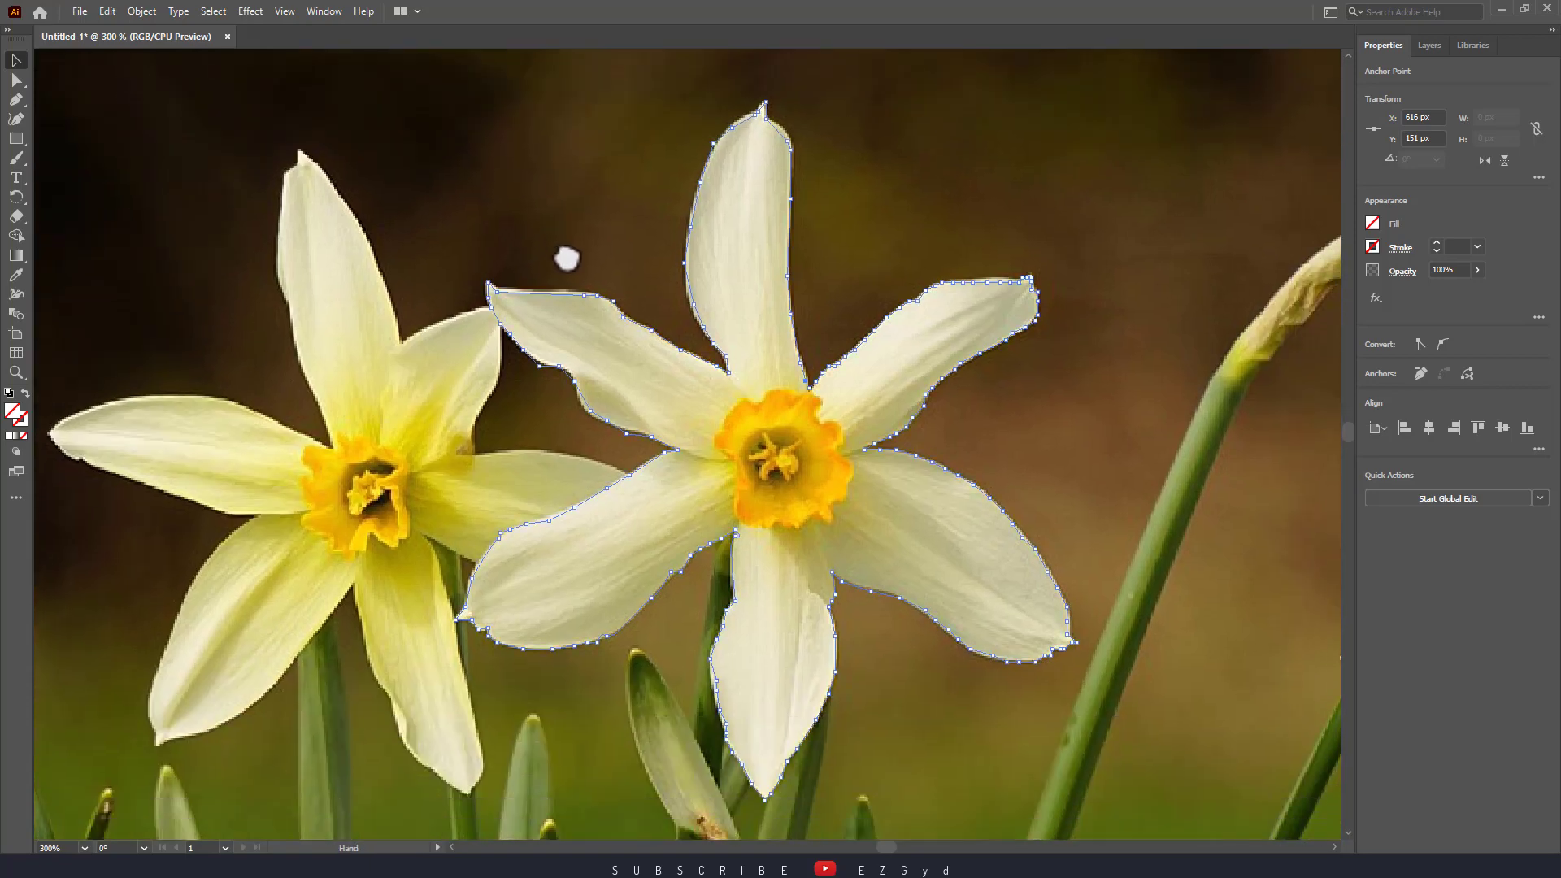
key("ctrl+a")
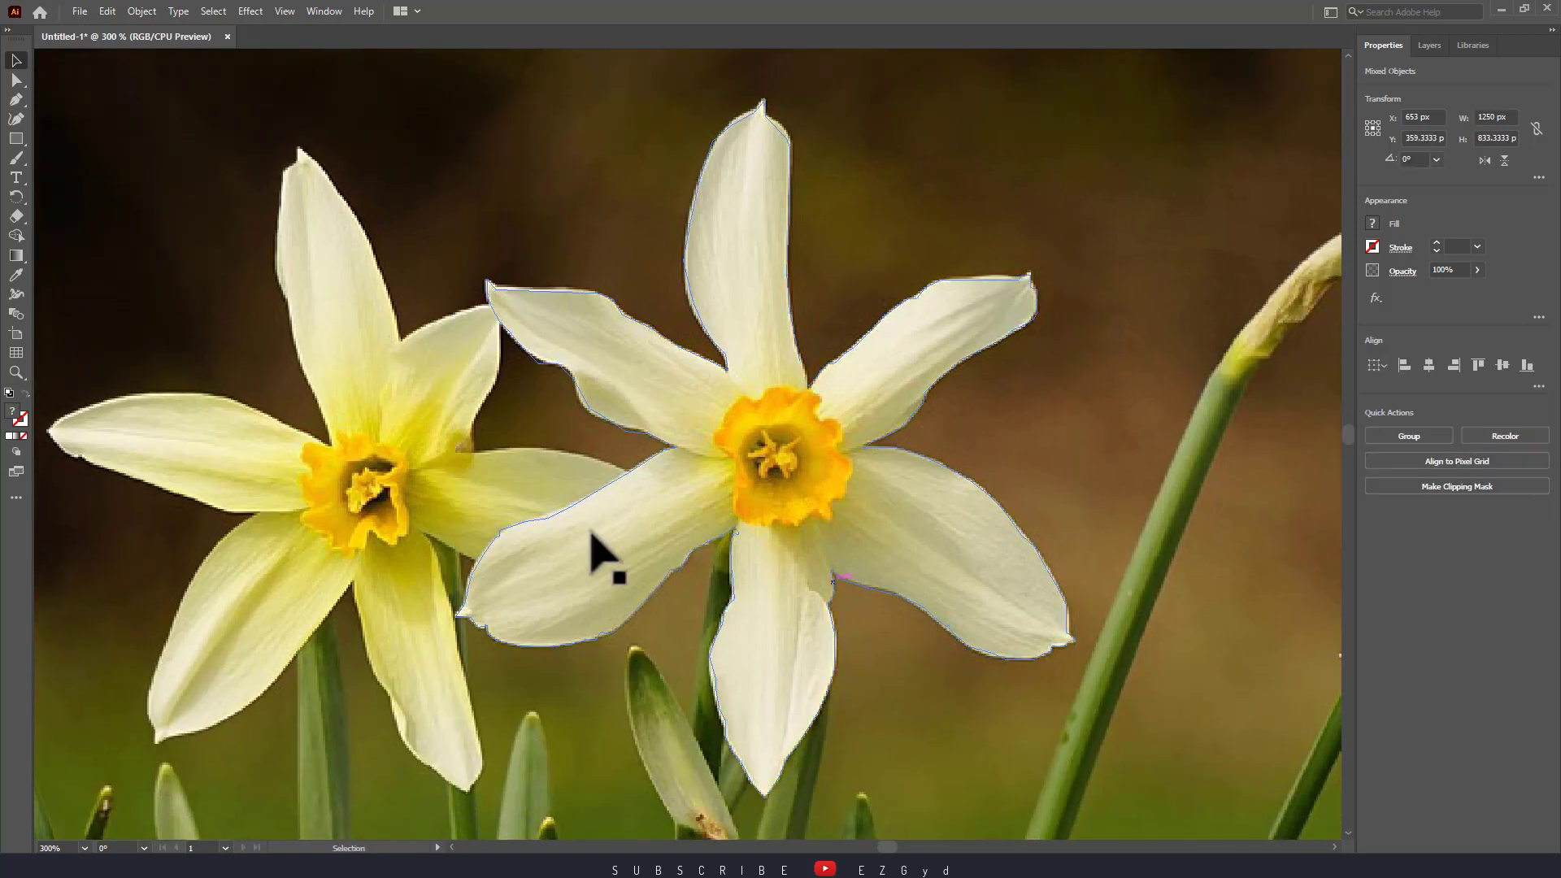
right_click(800, 487)
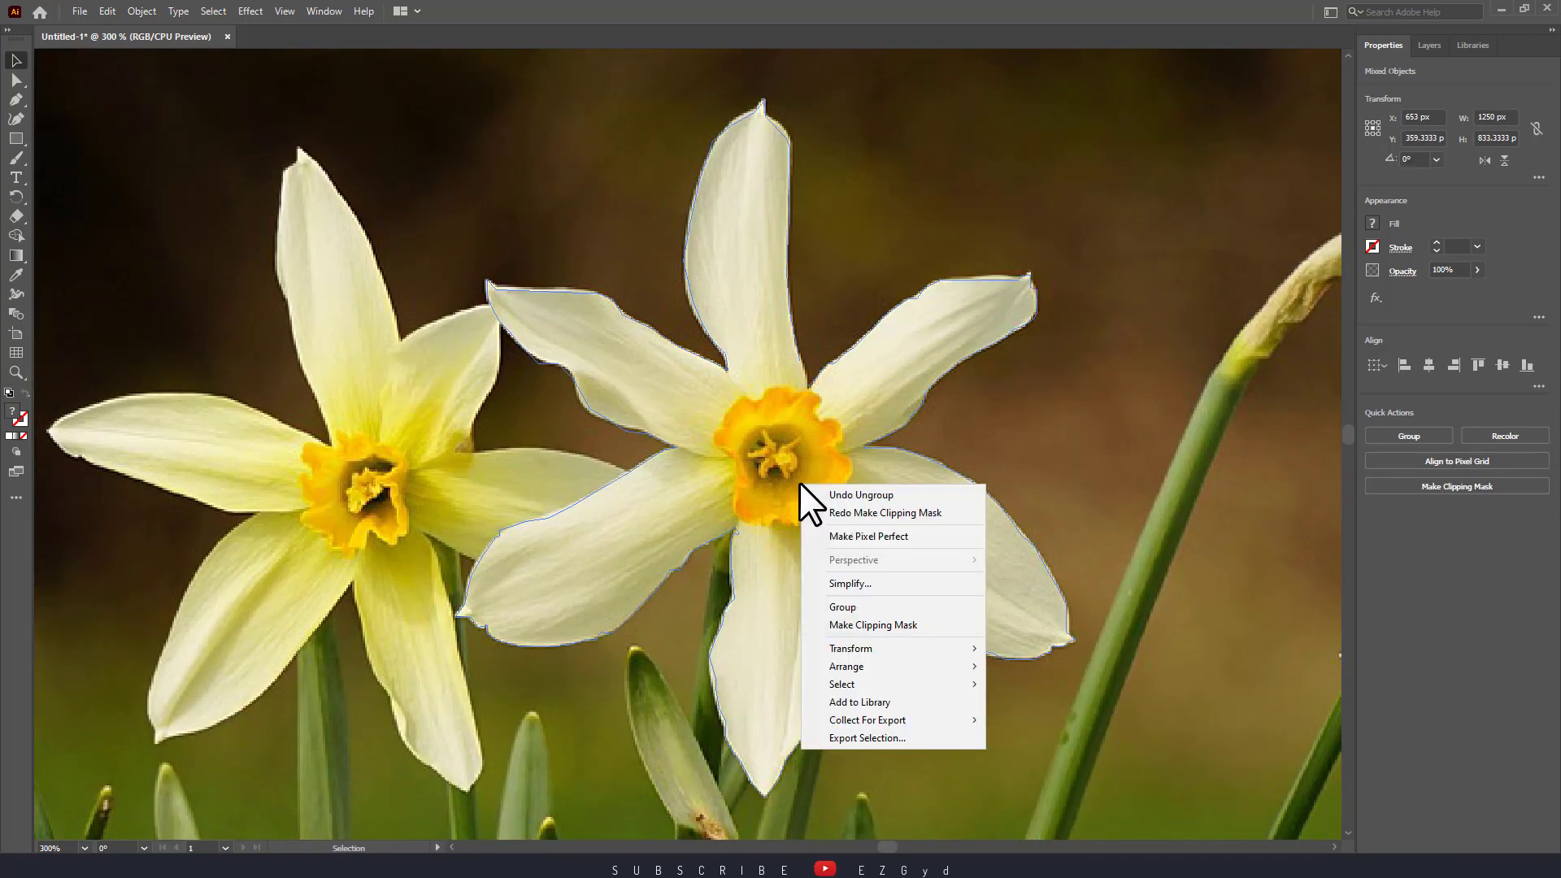
left_click(857, 625)
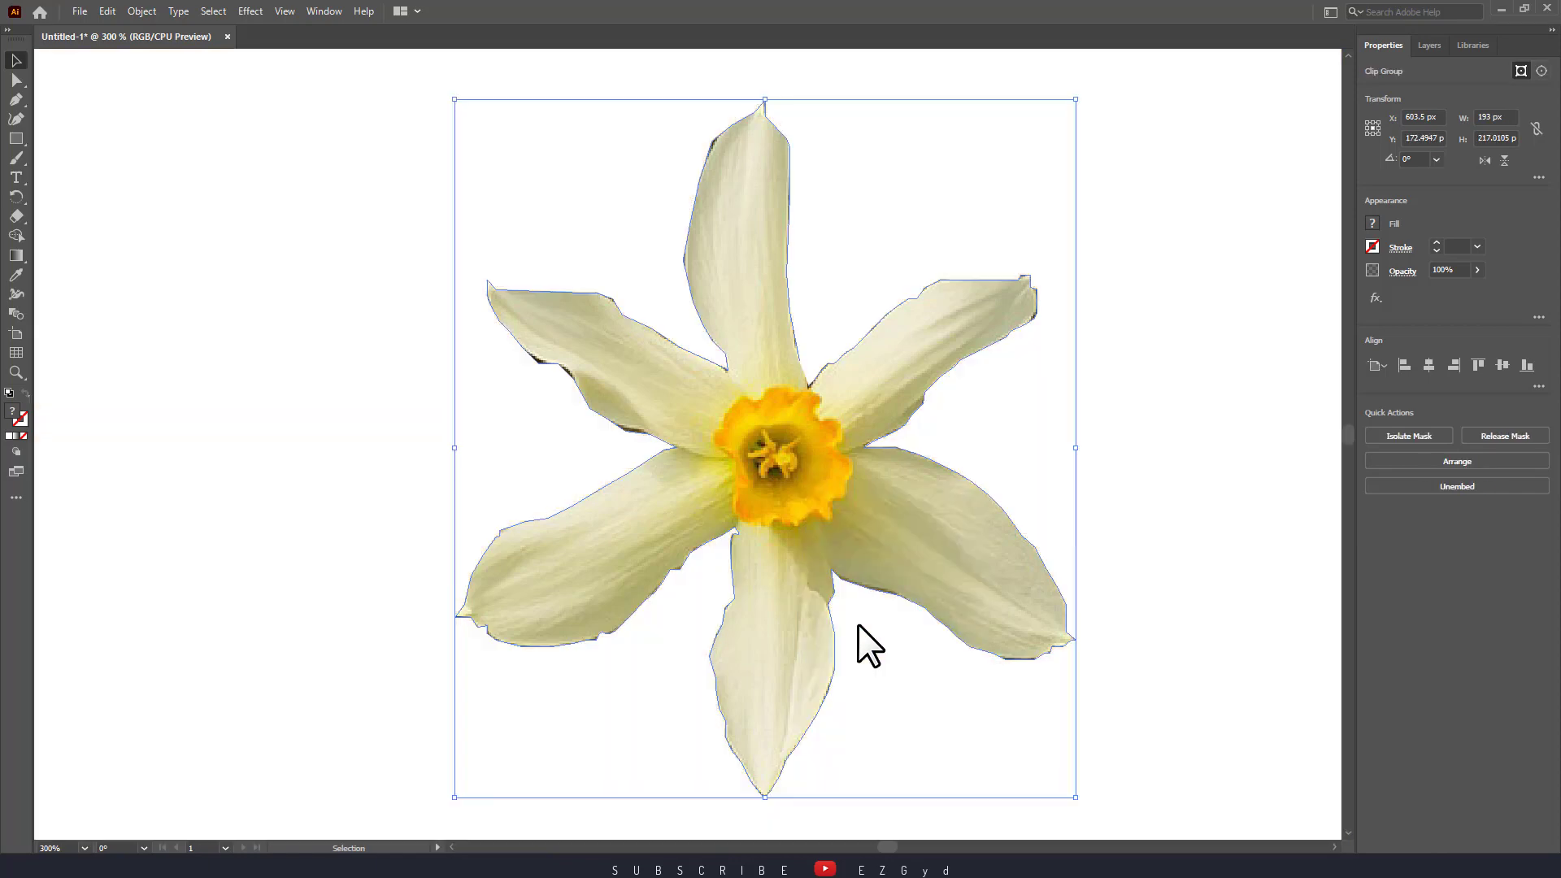
key("ctrl+minus")
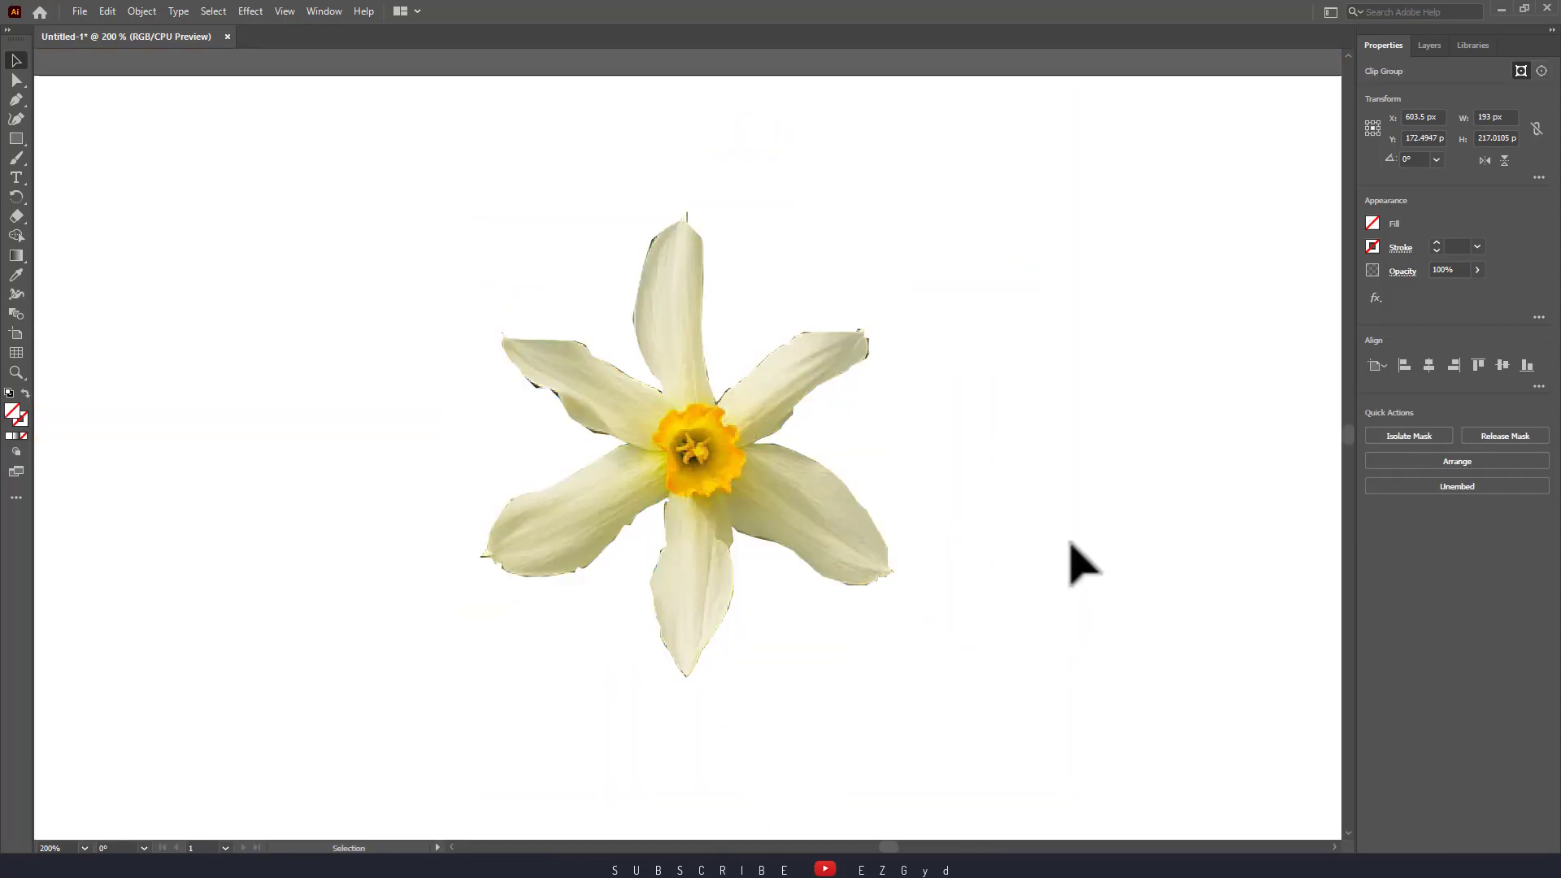
left_click(1071, 544)
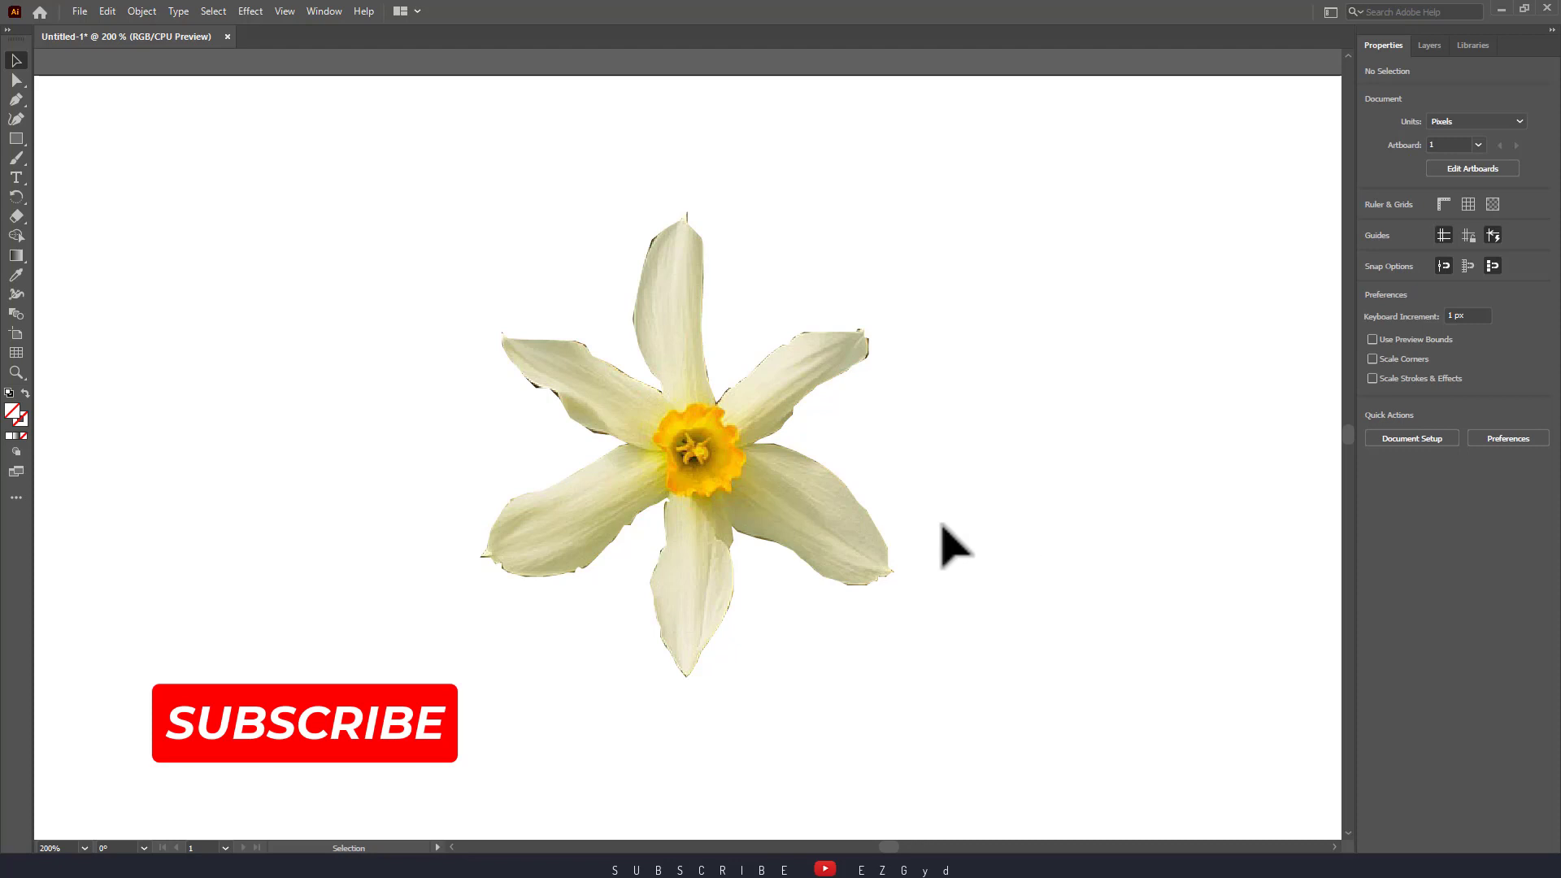
left_click(723, 478)
left_click(1197, 508)
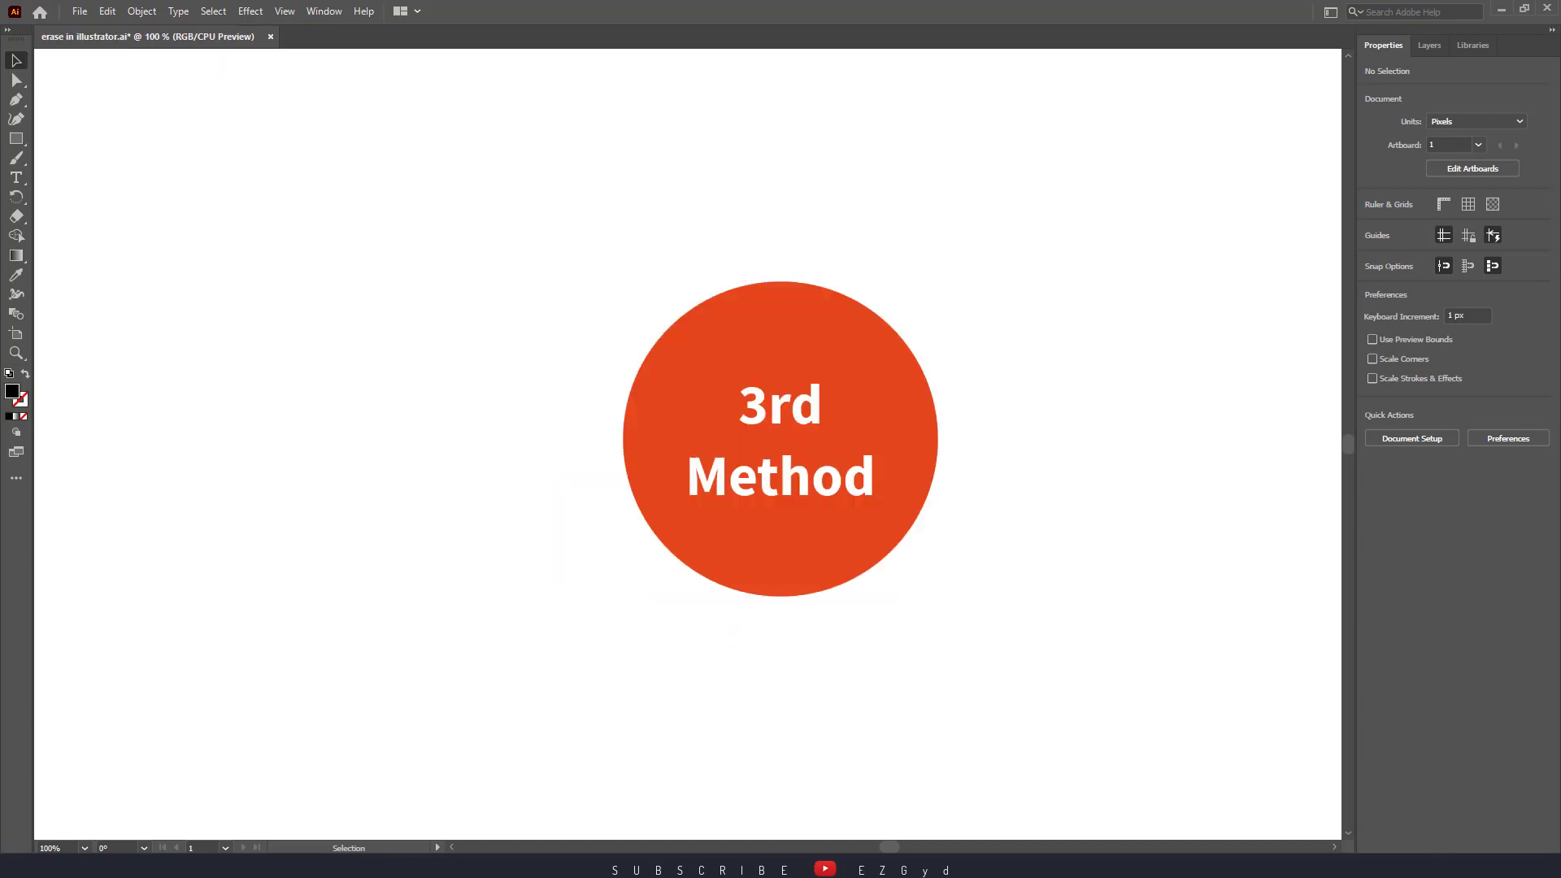
- Draw an orange hexagon about 299 px wide and 259 px high with the Polygon tool and shift it slightly down and right
right_click(15, 138)
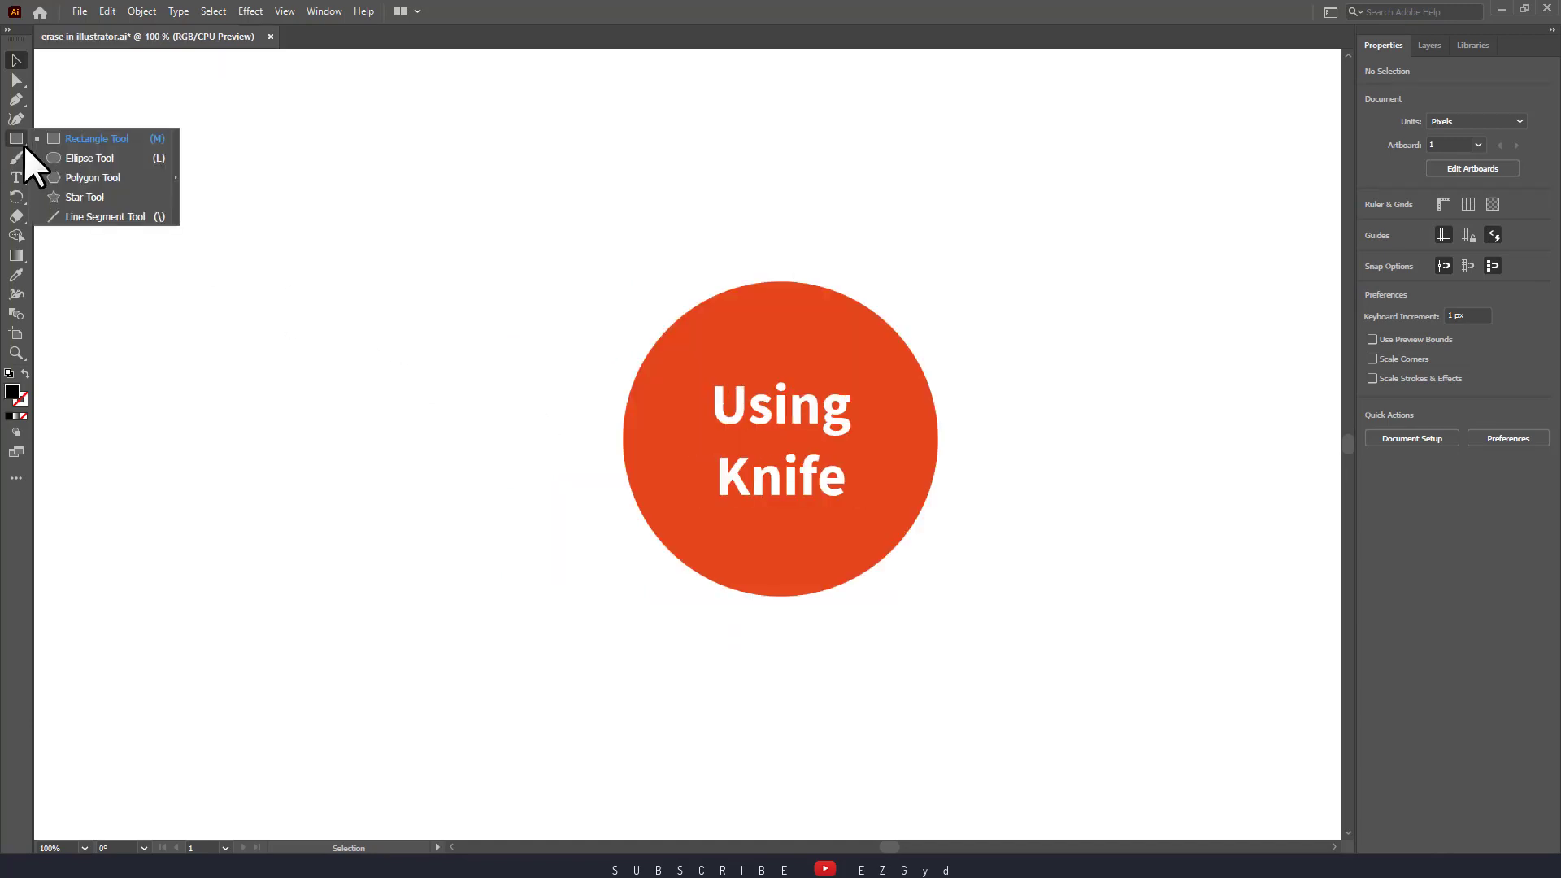
left_click(122, 177)
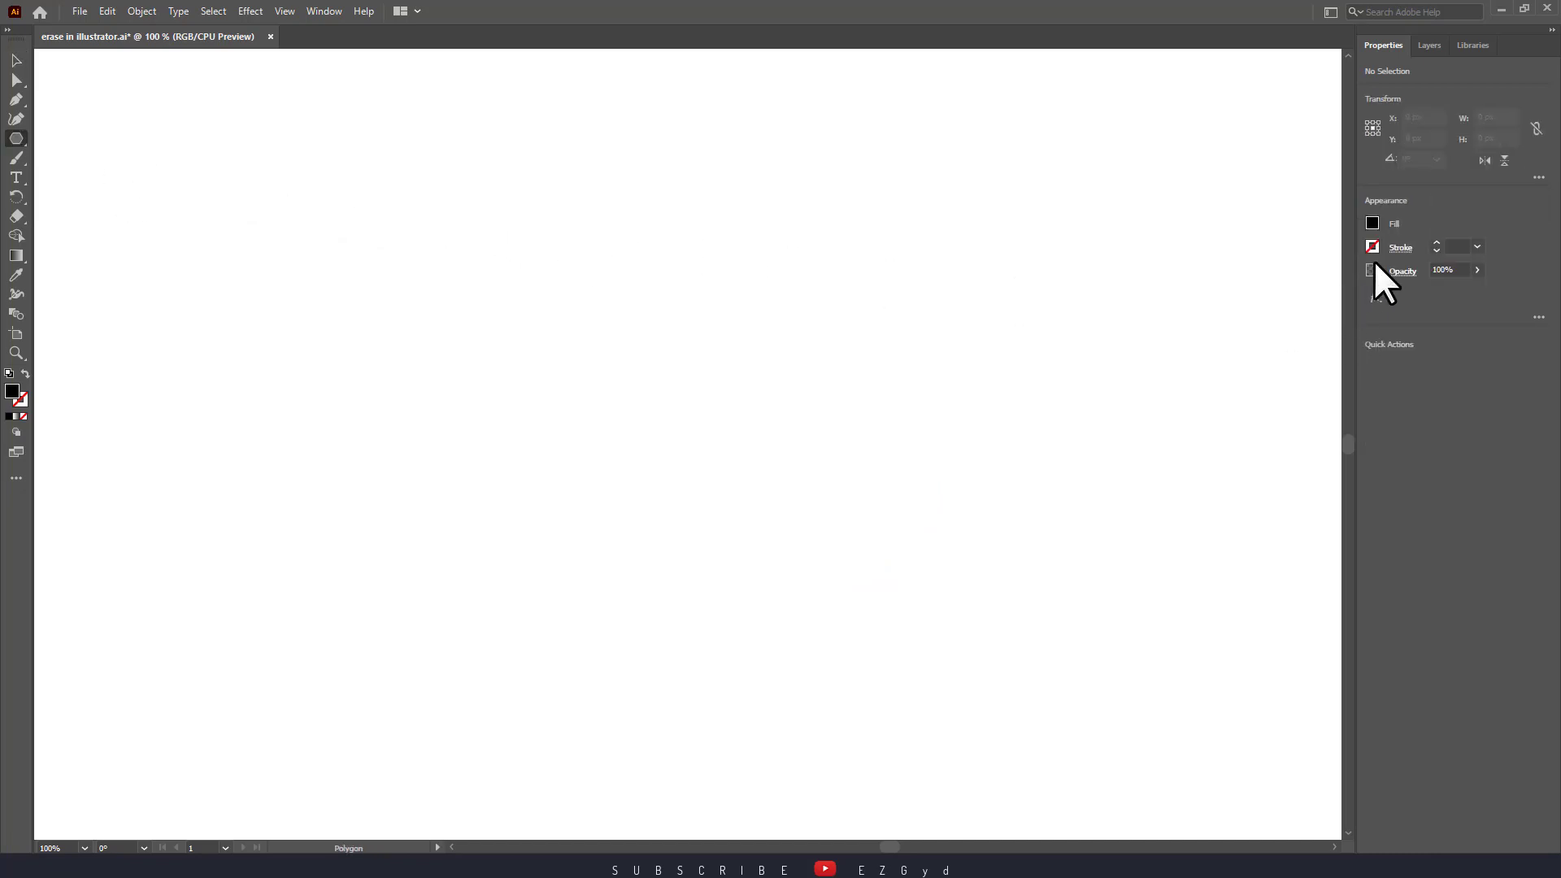
left_click(1373, 224)
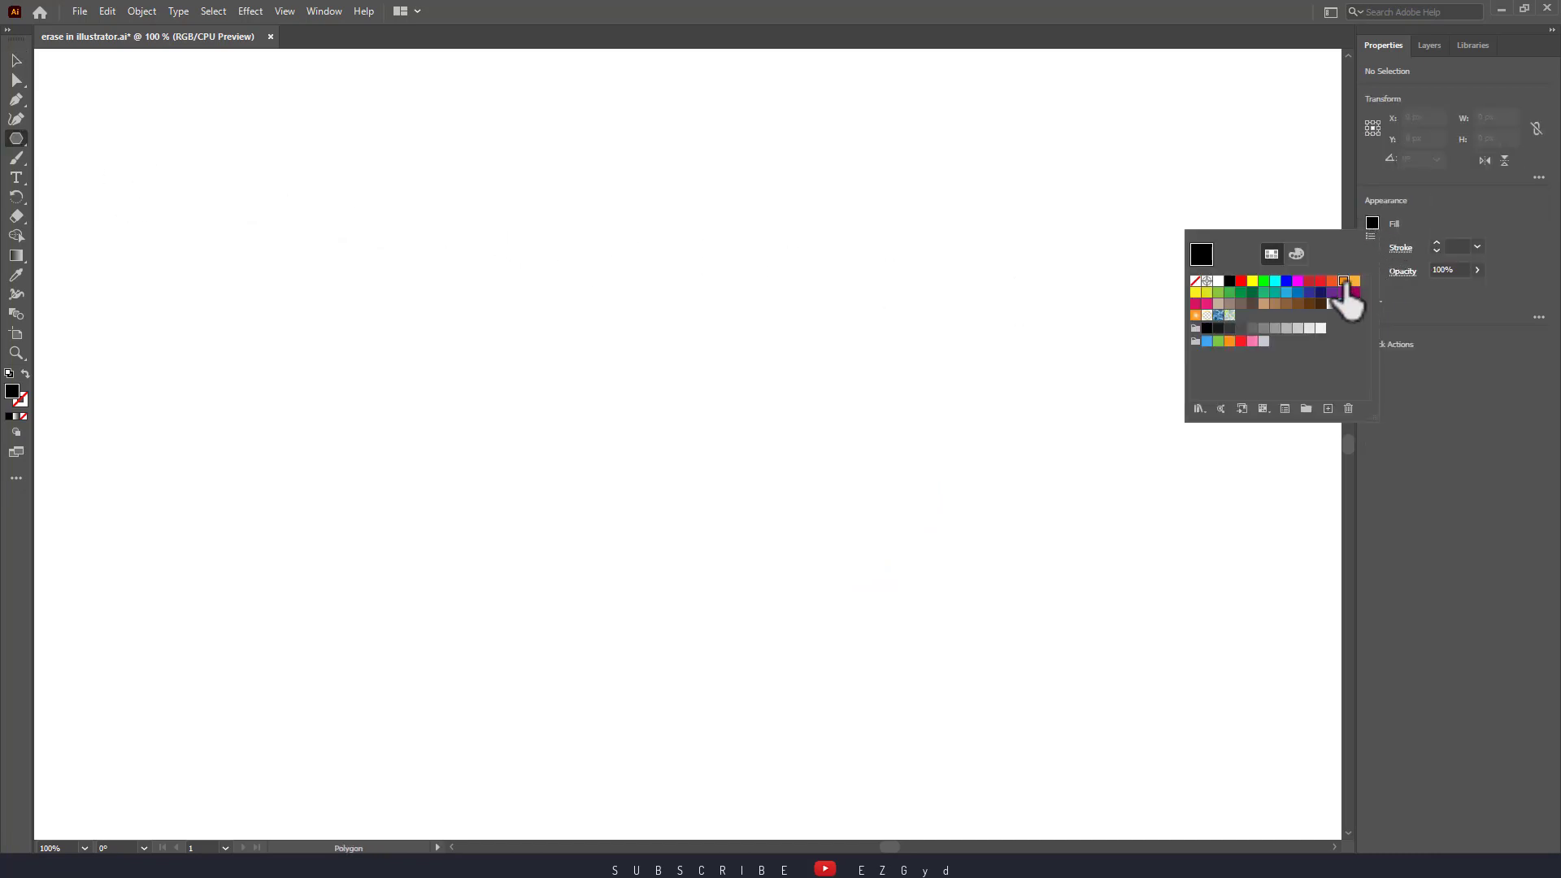
left_click_drag(587, 298, 685, 419)
key("v")
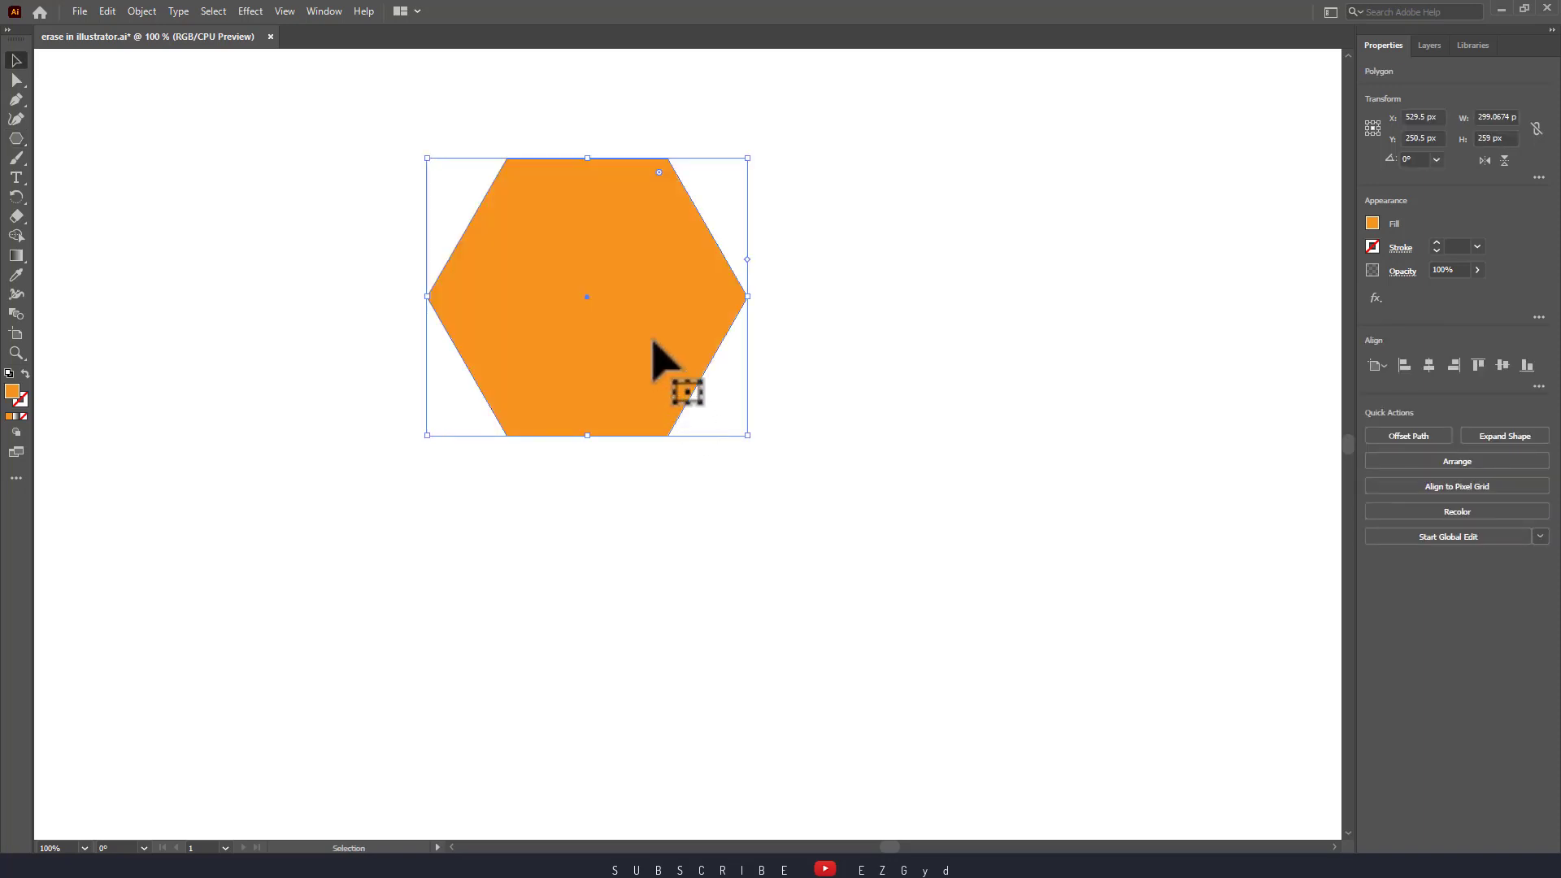
left_click_drag(660, 364, 695, 445)
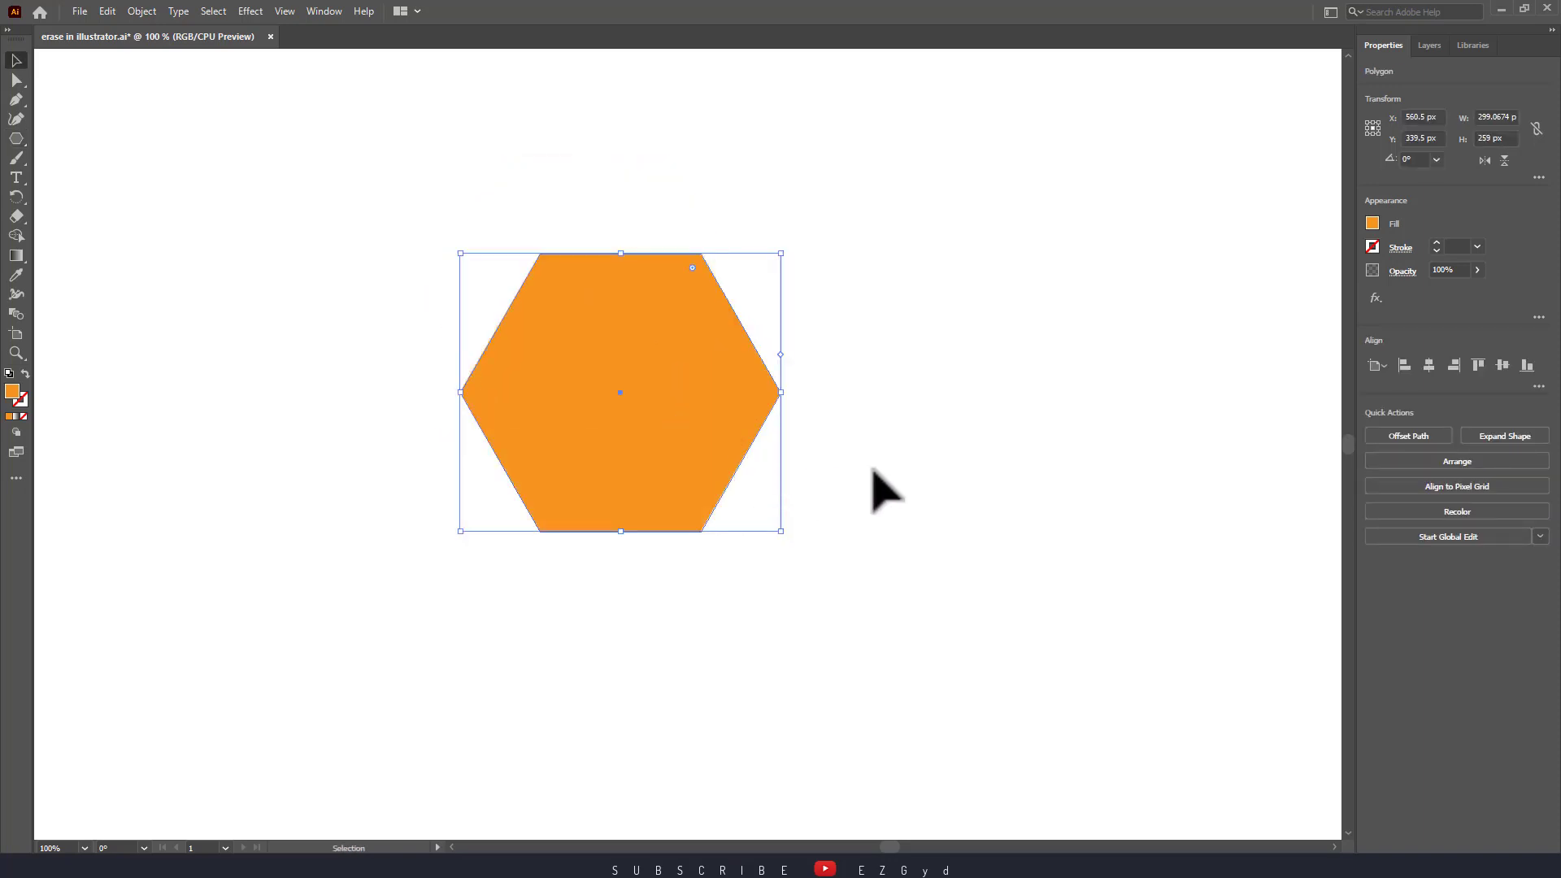
left_click(875, 471)
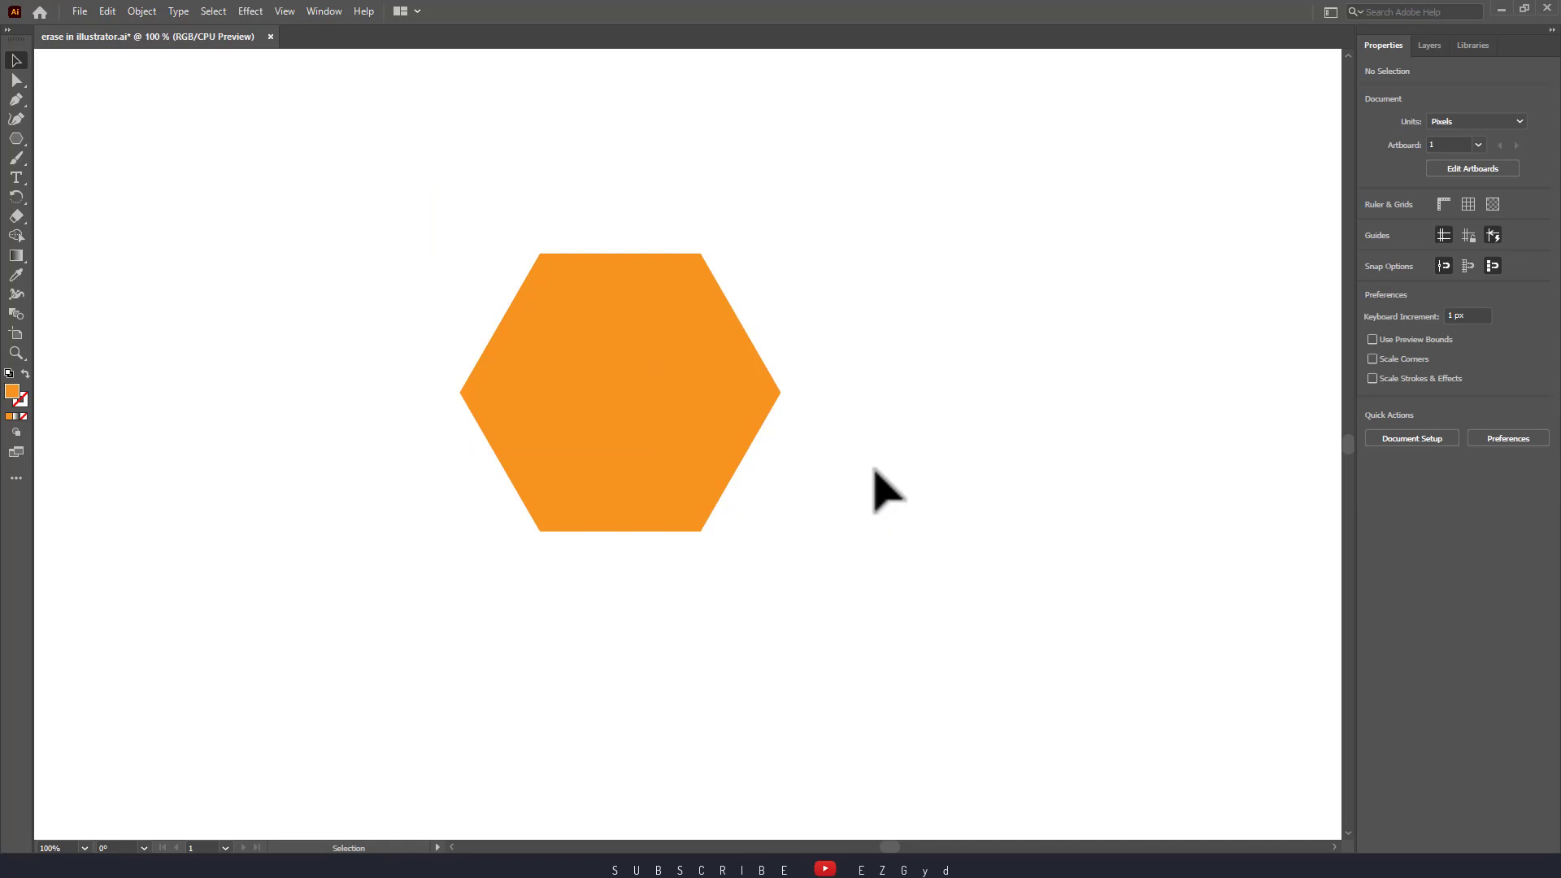
- Find the Knife among all available tools and add it to the toolbar
left_click(23, 477)
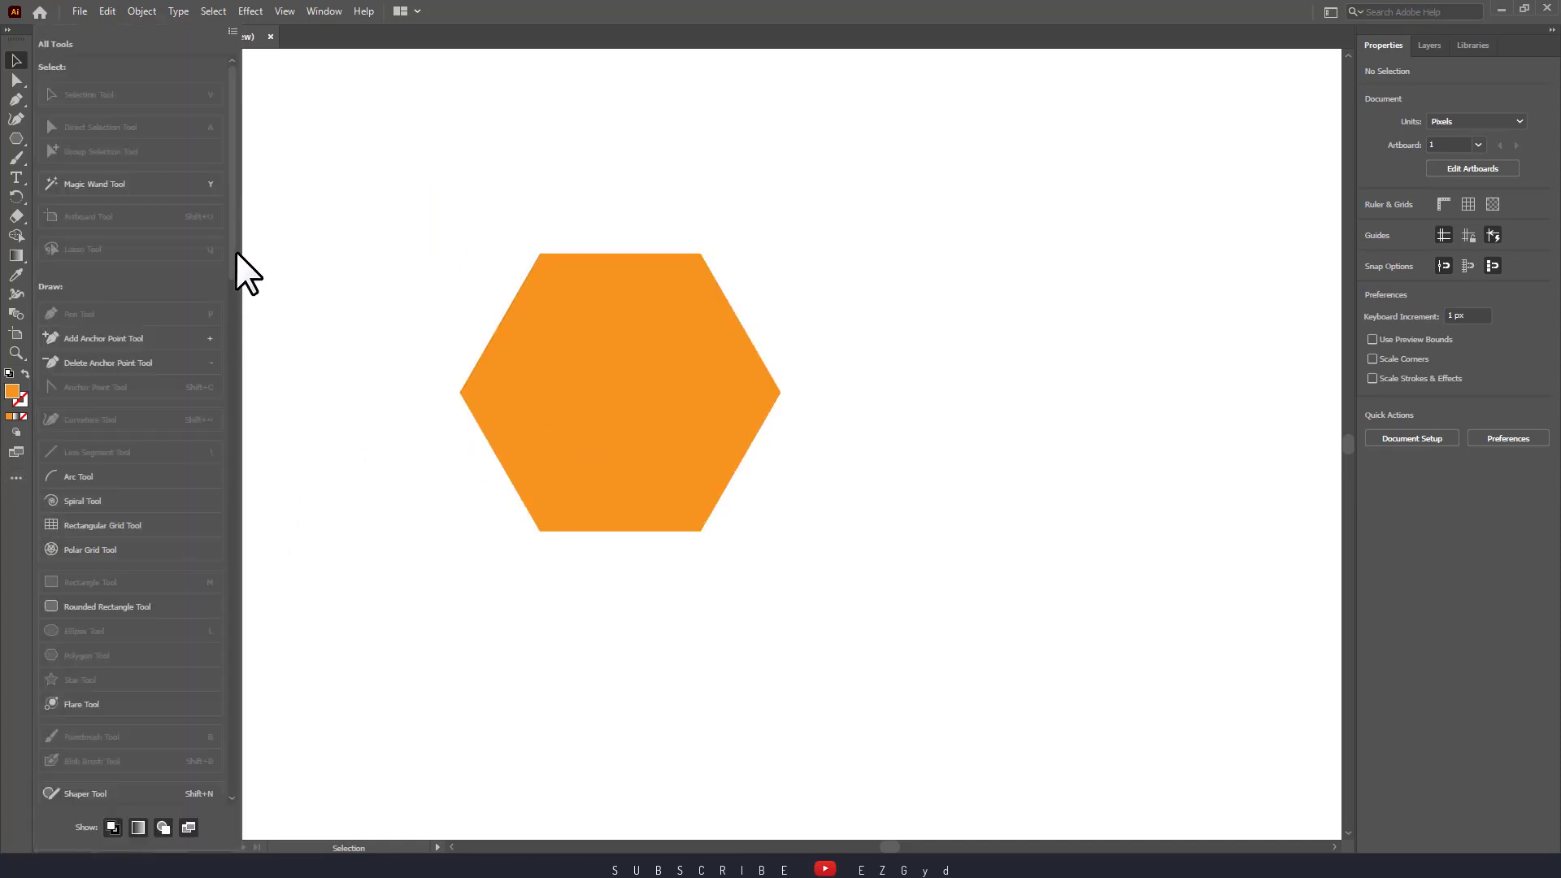
left_click_drag(236, 251, 222, 615)
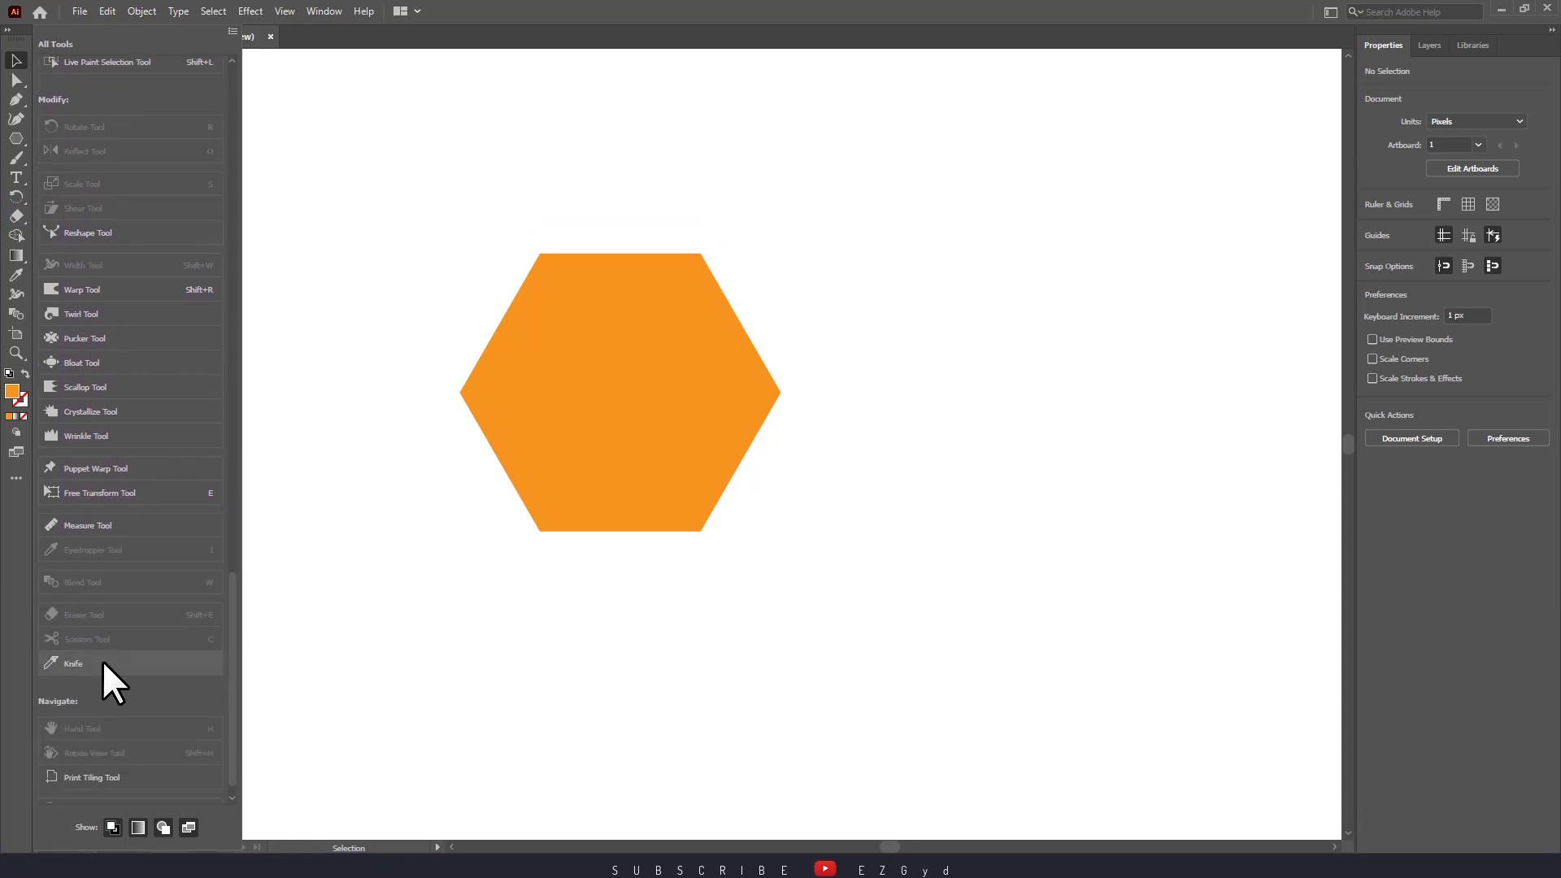
left_click_drag(105, 665, 24, 358)
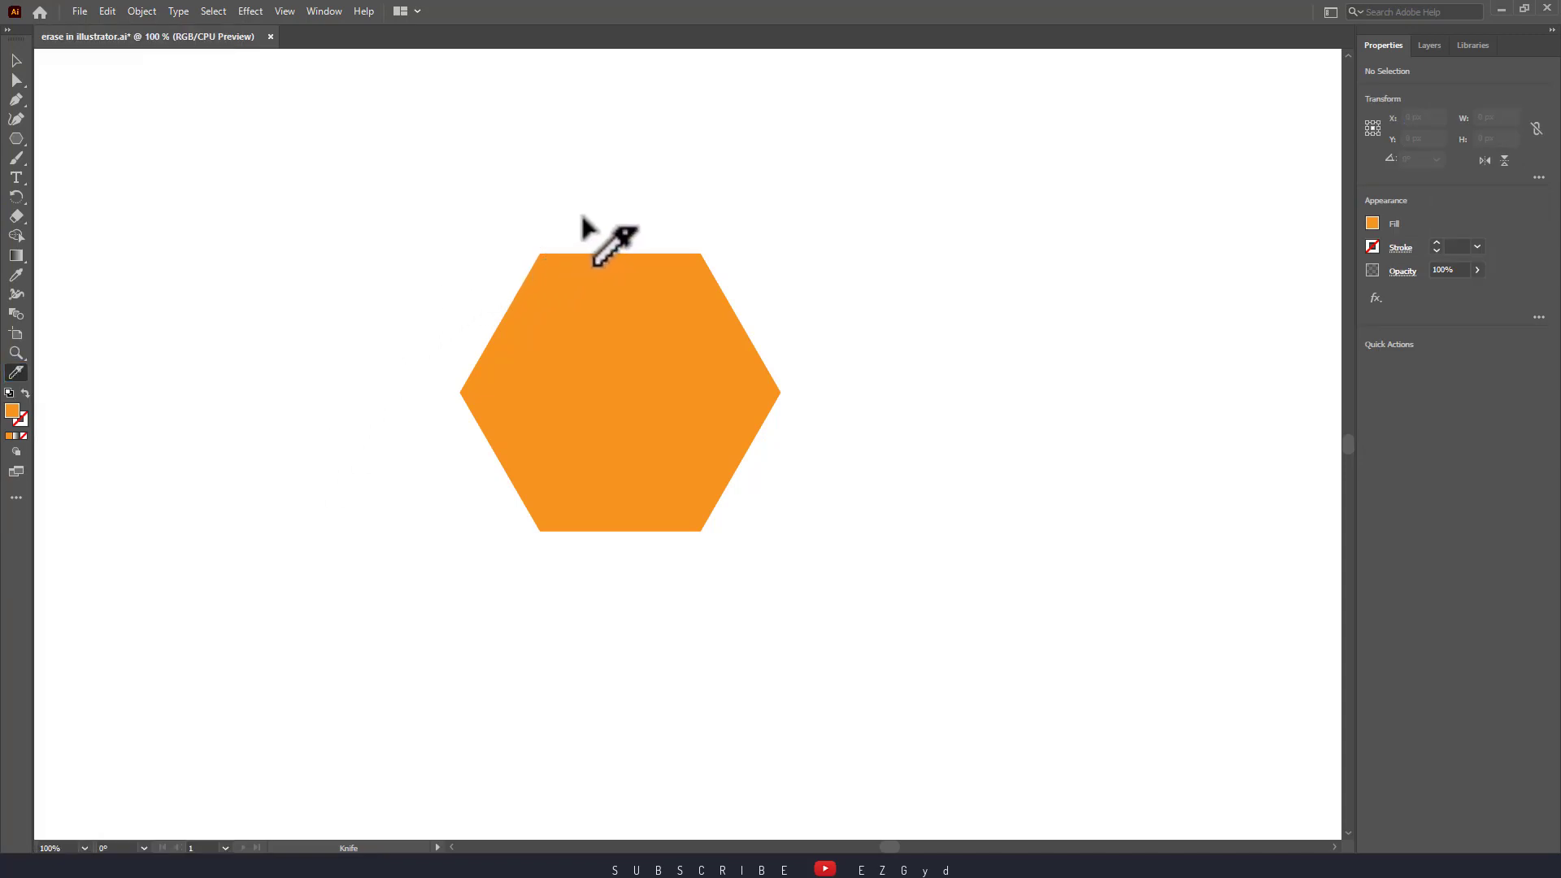
- Cut the hexagon with the Knife, once diagonally from its top edge to the lower-left edge and once vertically from top to bottom
mouse_move(587, 228)
left_mouse_down()
mouse_move(425, 571)
mouse_move(443, 642)
left_mouse_up()
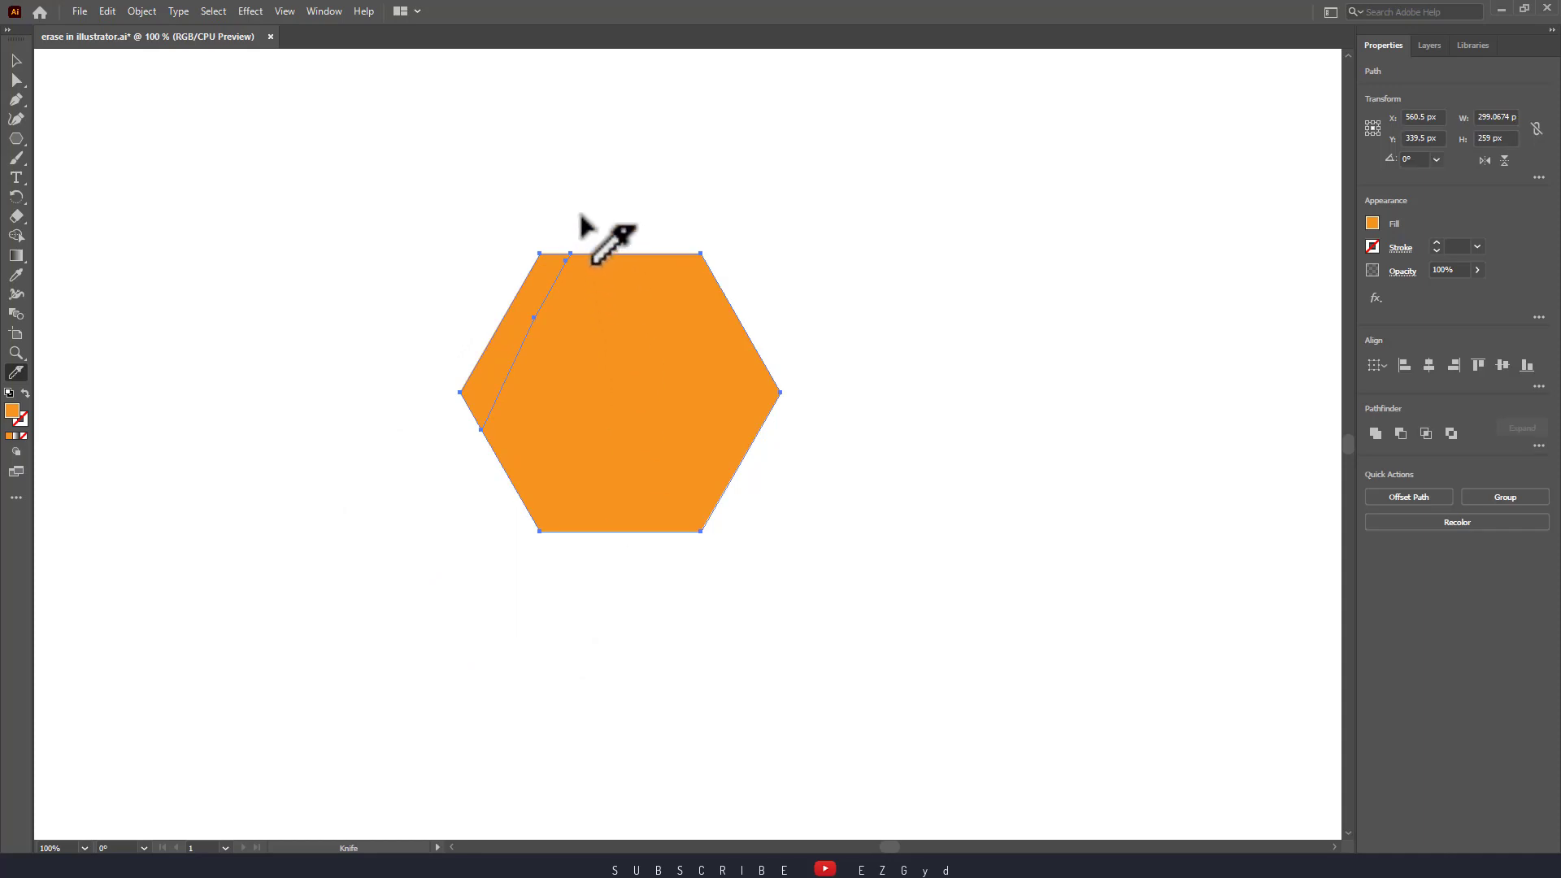
left_click_drag(587, 227, 579, 643)
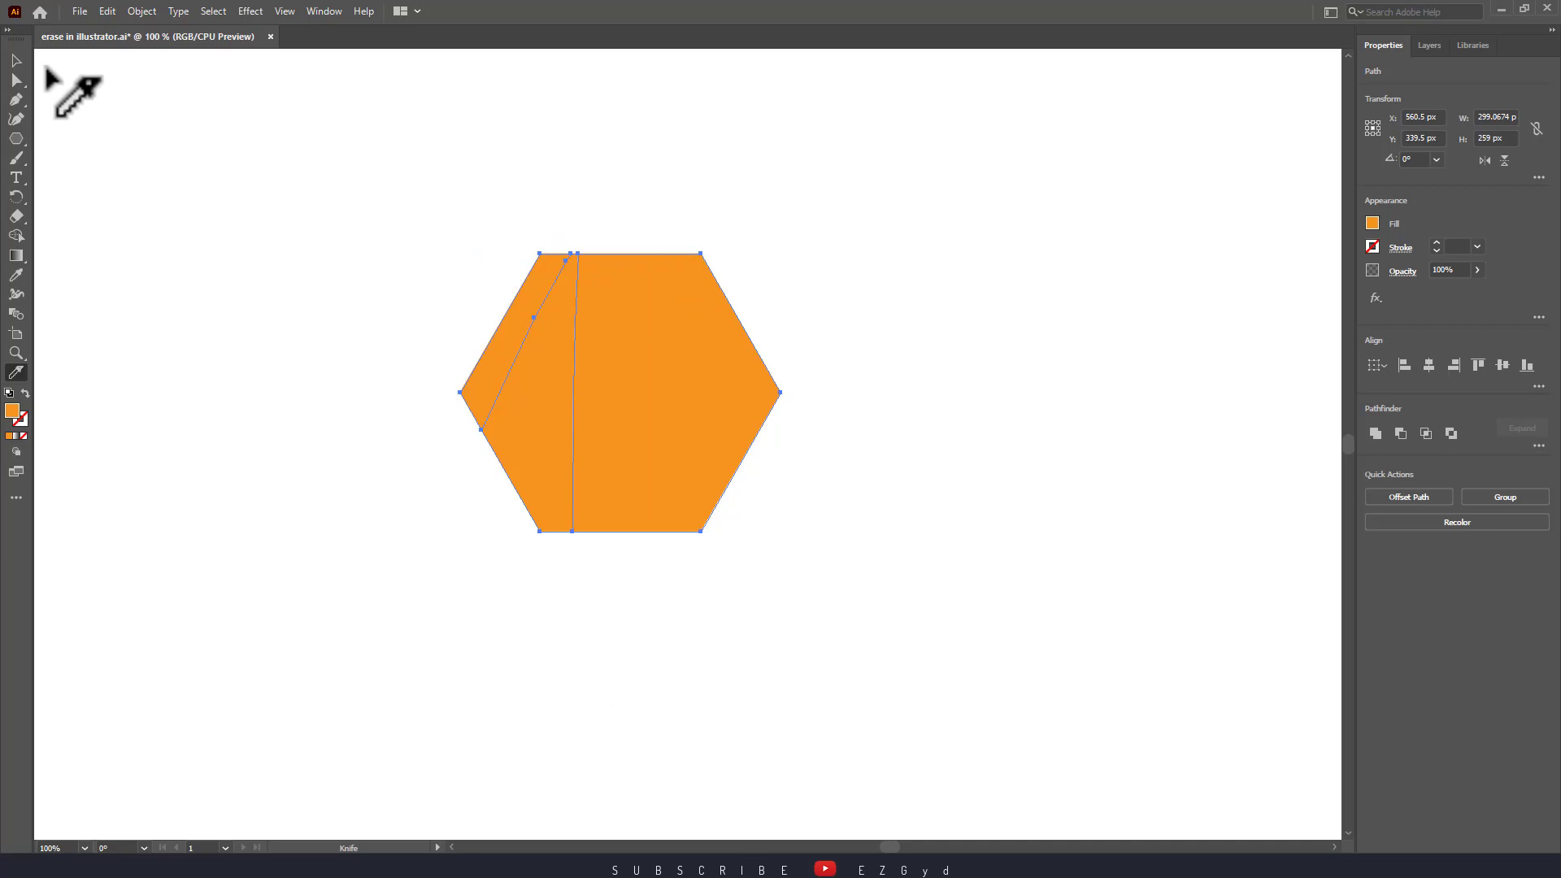
left_click(18, 58)
left_click(122, 226)
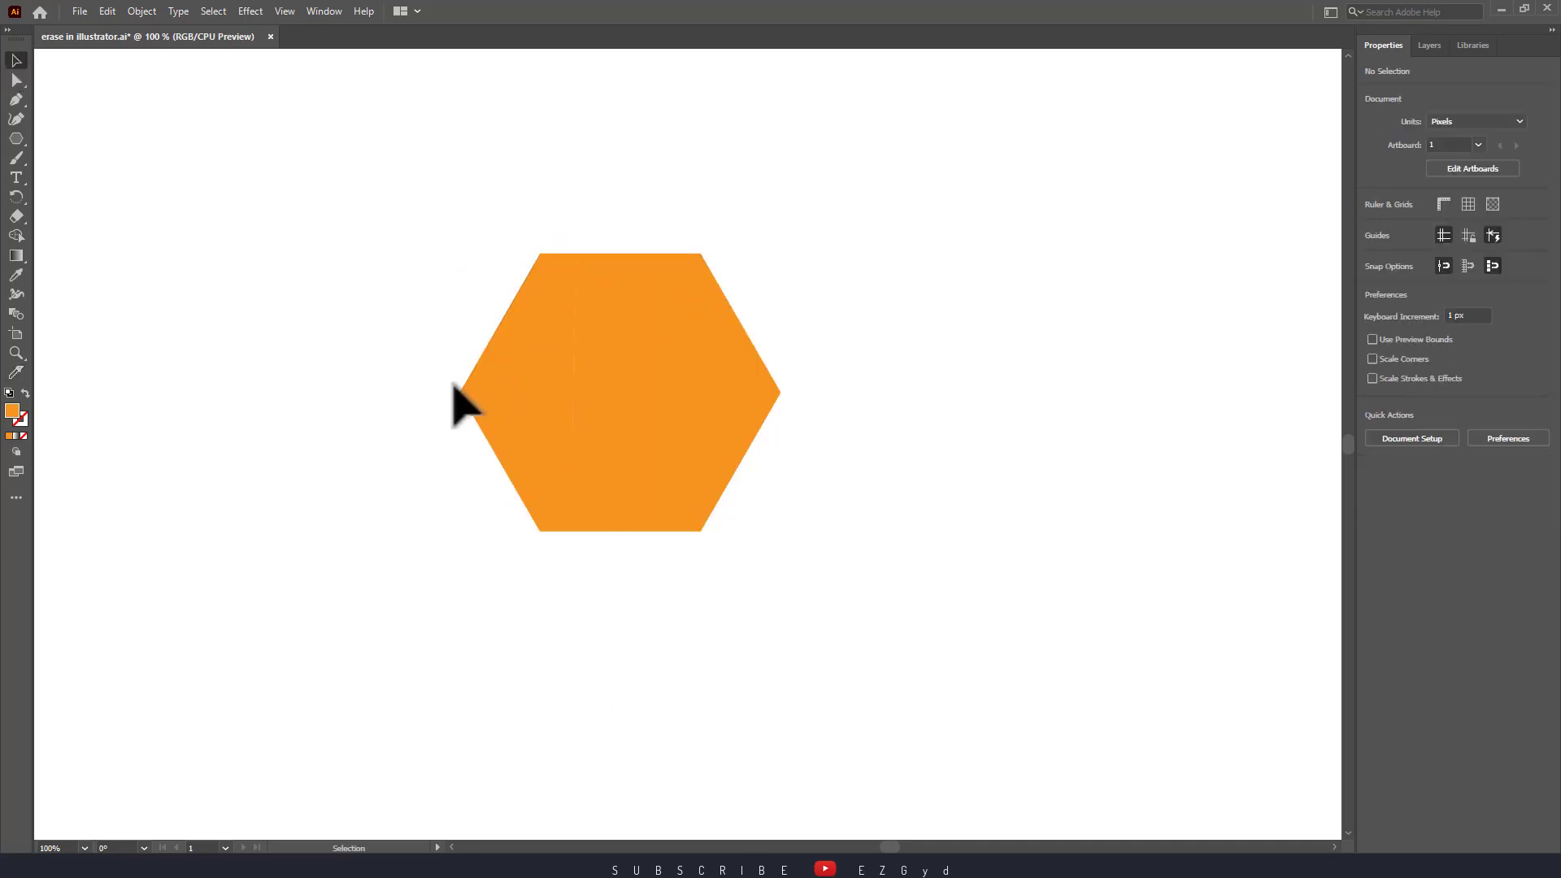
- Delete the hexagon piece between the two cuts and move the large right piece and the thin left strip slightly to the right
left_click(528, 419)
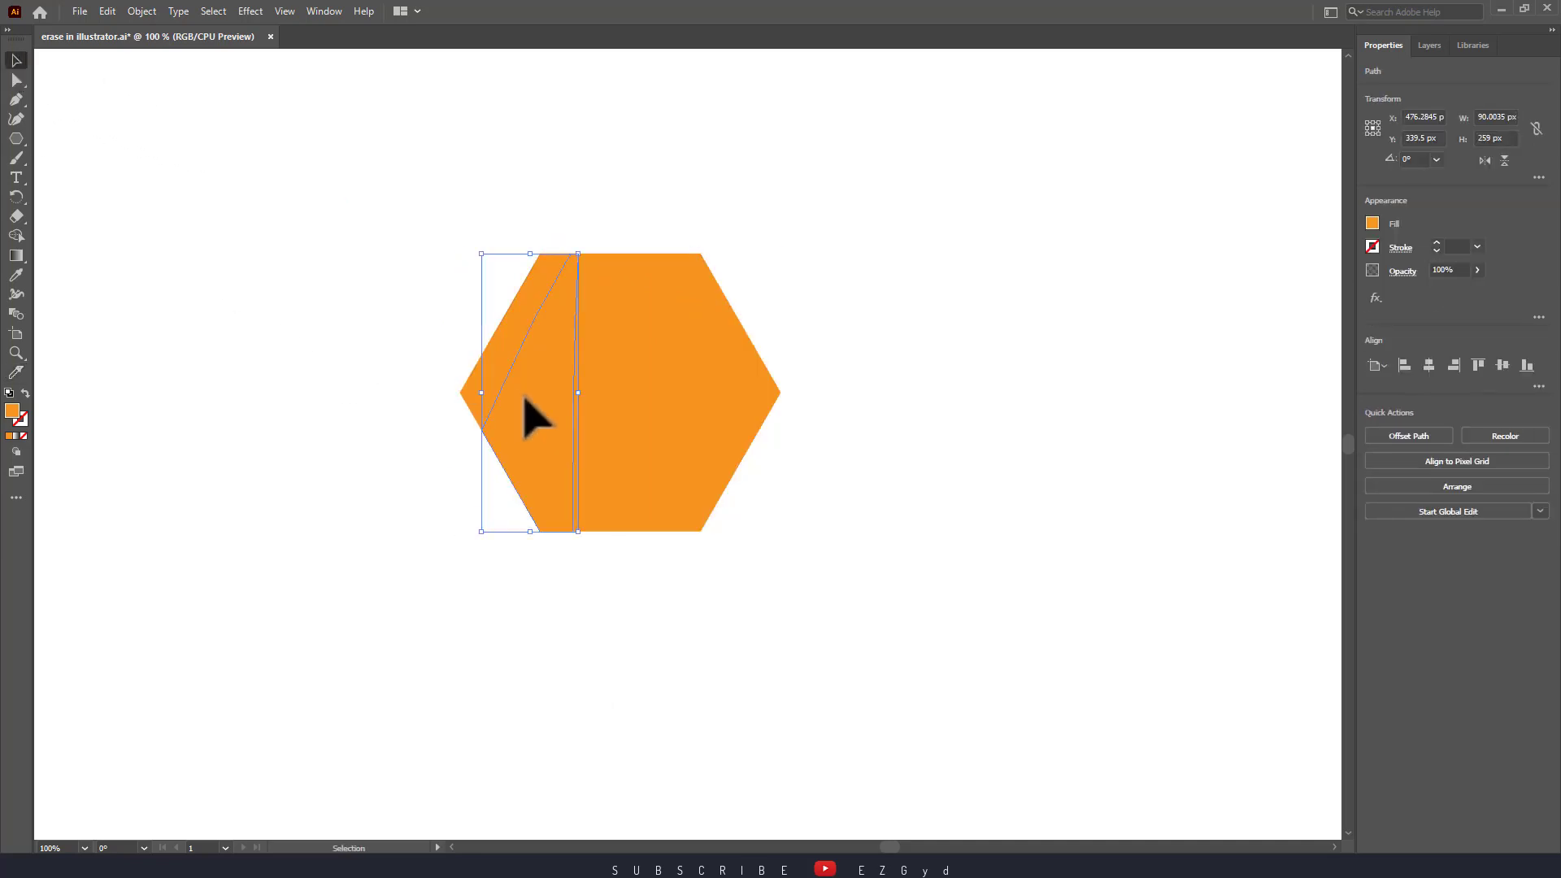
key("Delete")
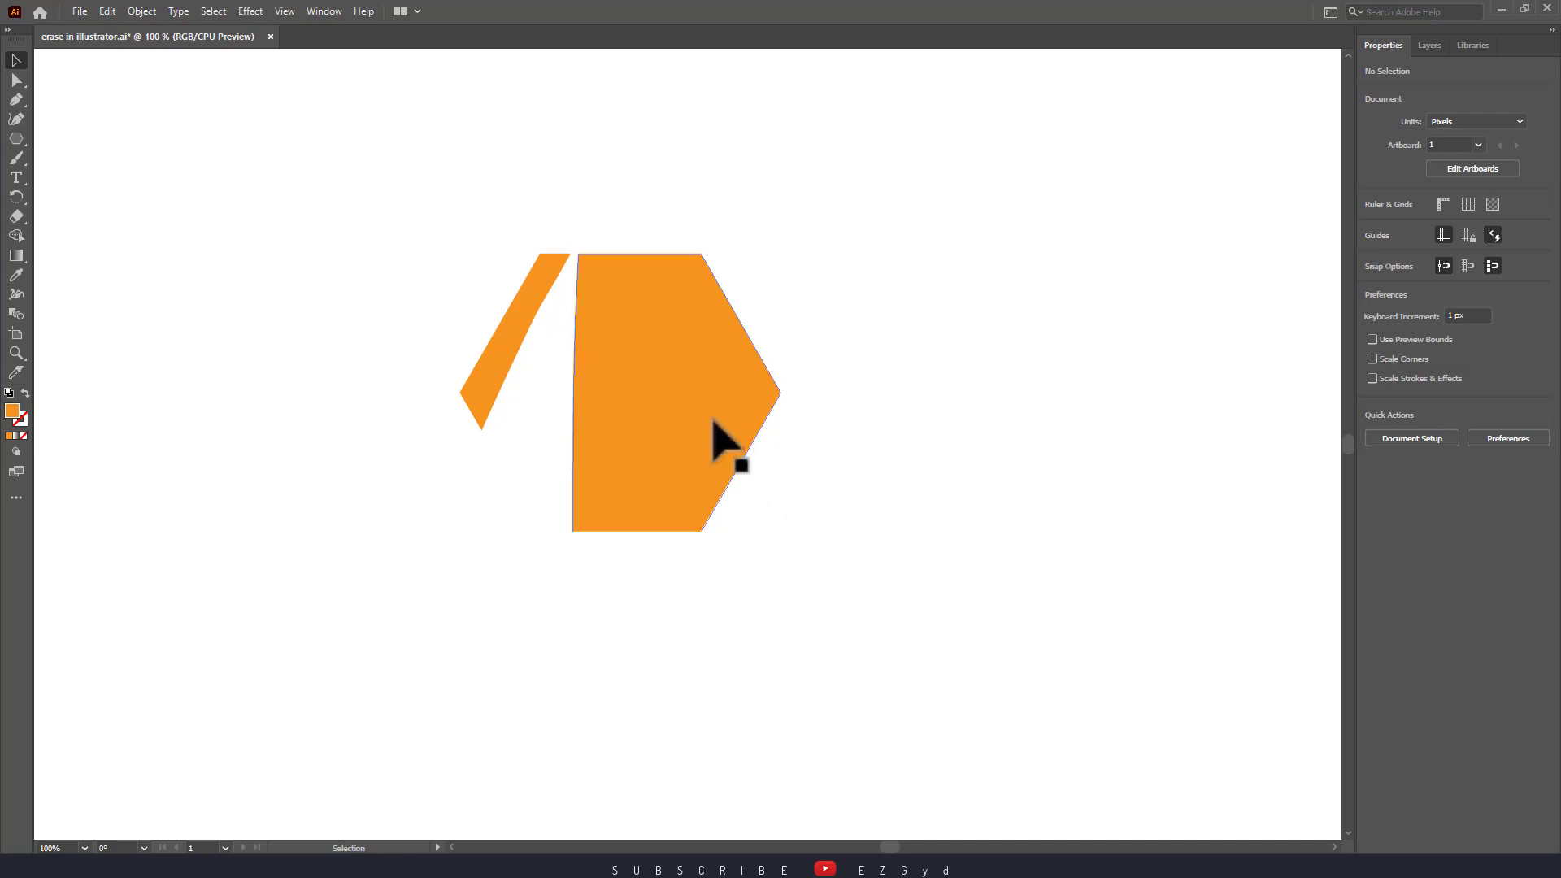
left_click_drag(714, 431, 743, 437)
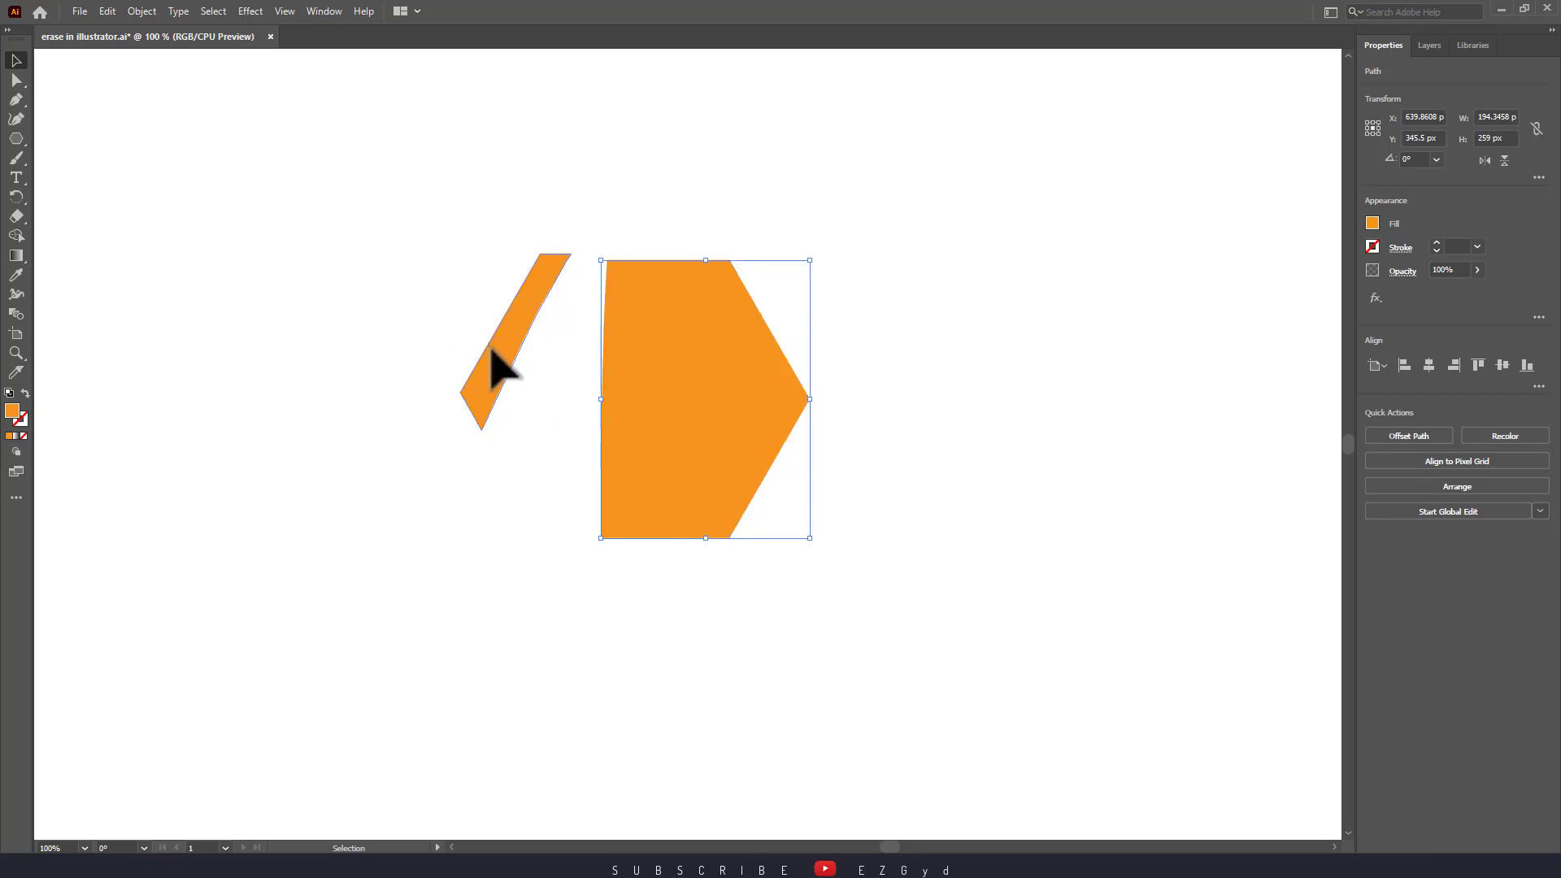
left_click(497, 366)
left_click_drag(492, 350, 553, 370)
left_click(682, 612)
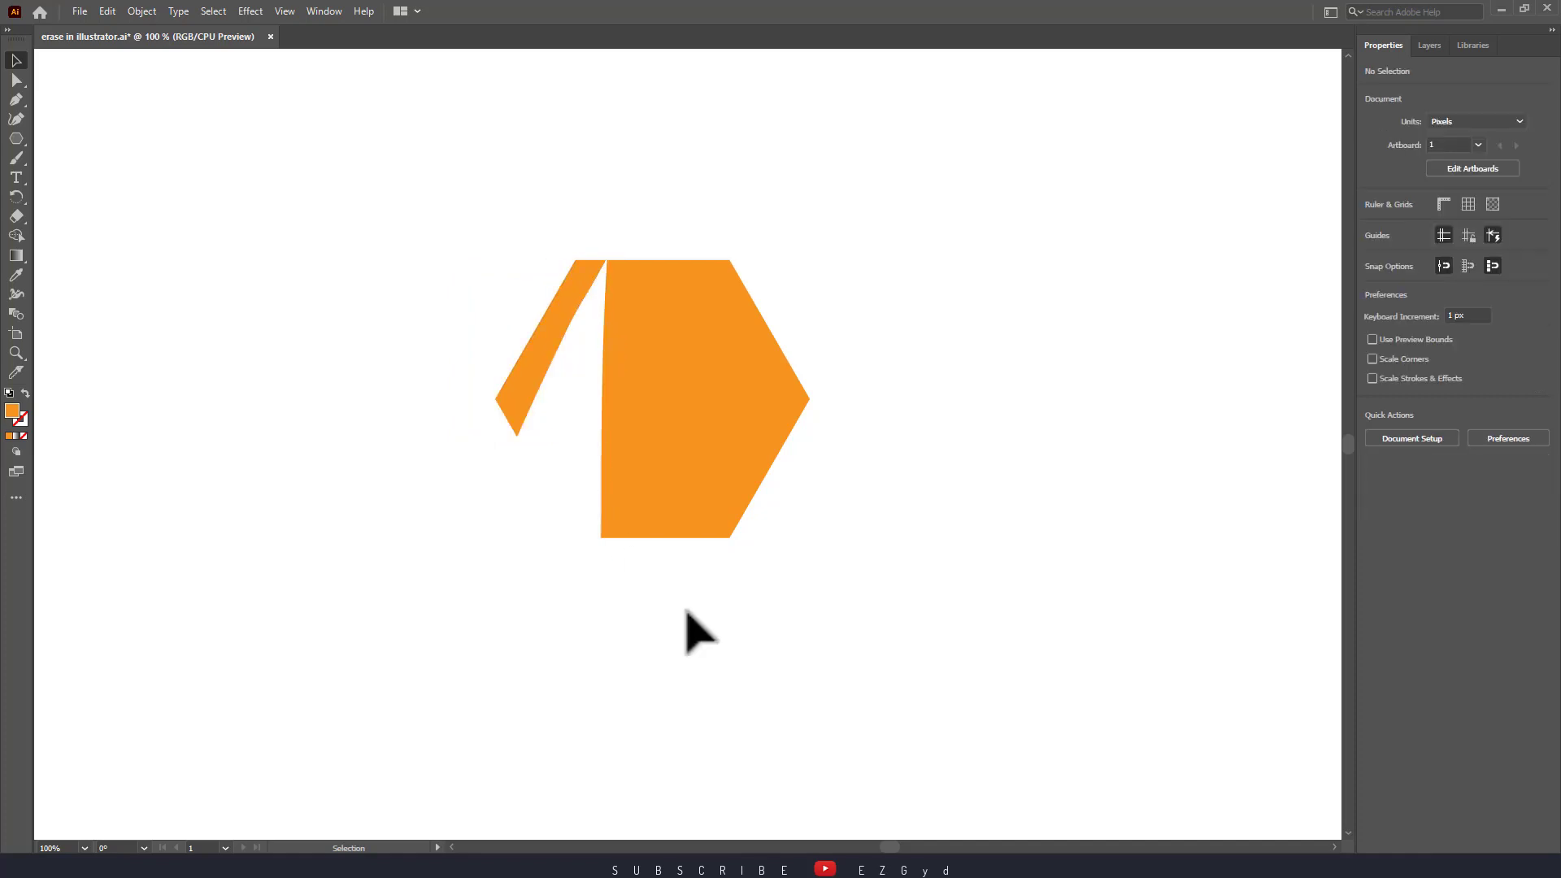